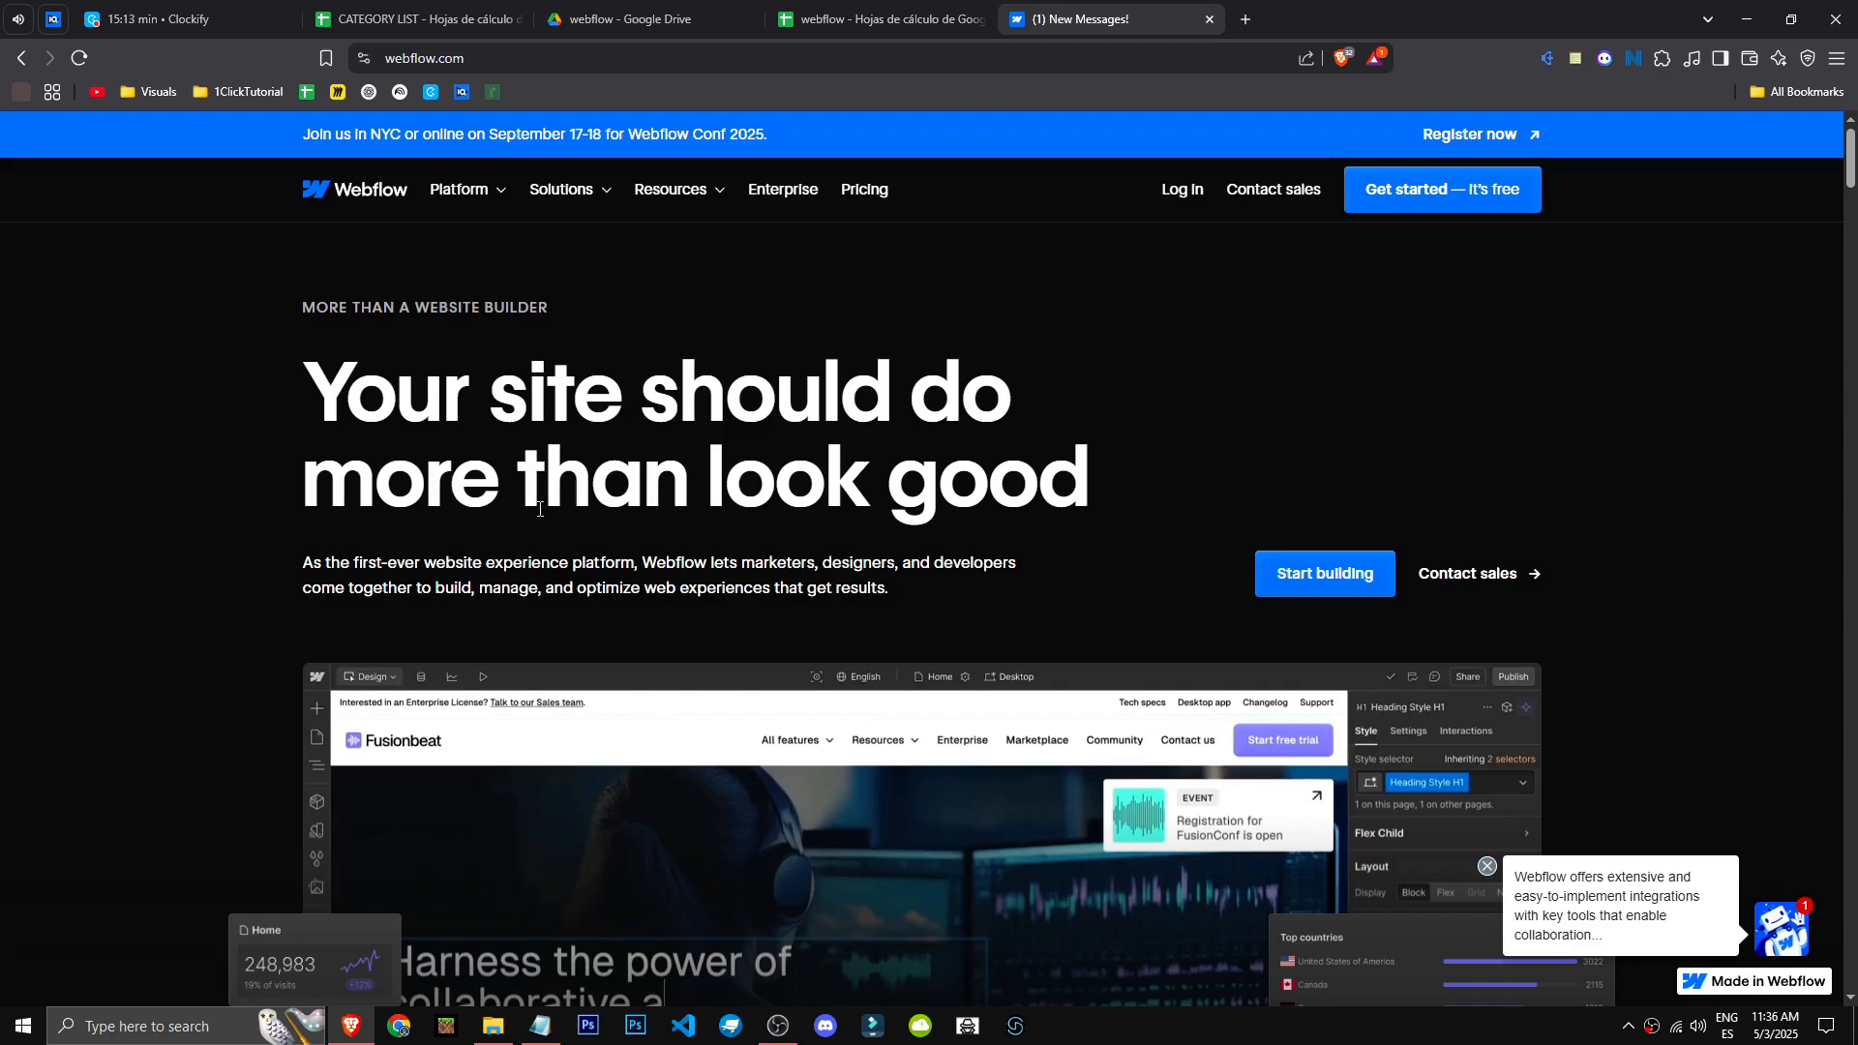
Step: Examine the homepage overview of the four feature areas, from Design and build to Scale and collaborate
scroll(539, 508, "down", 5)
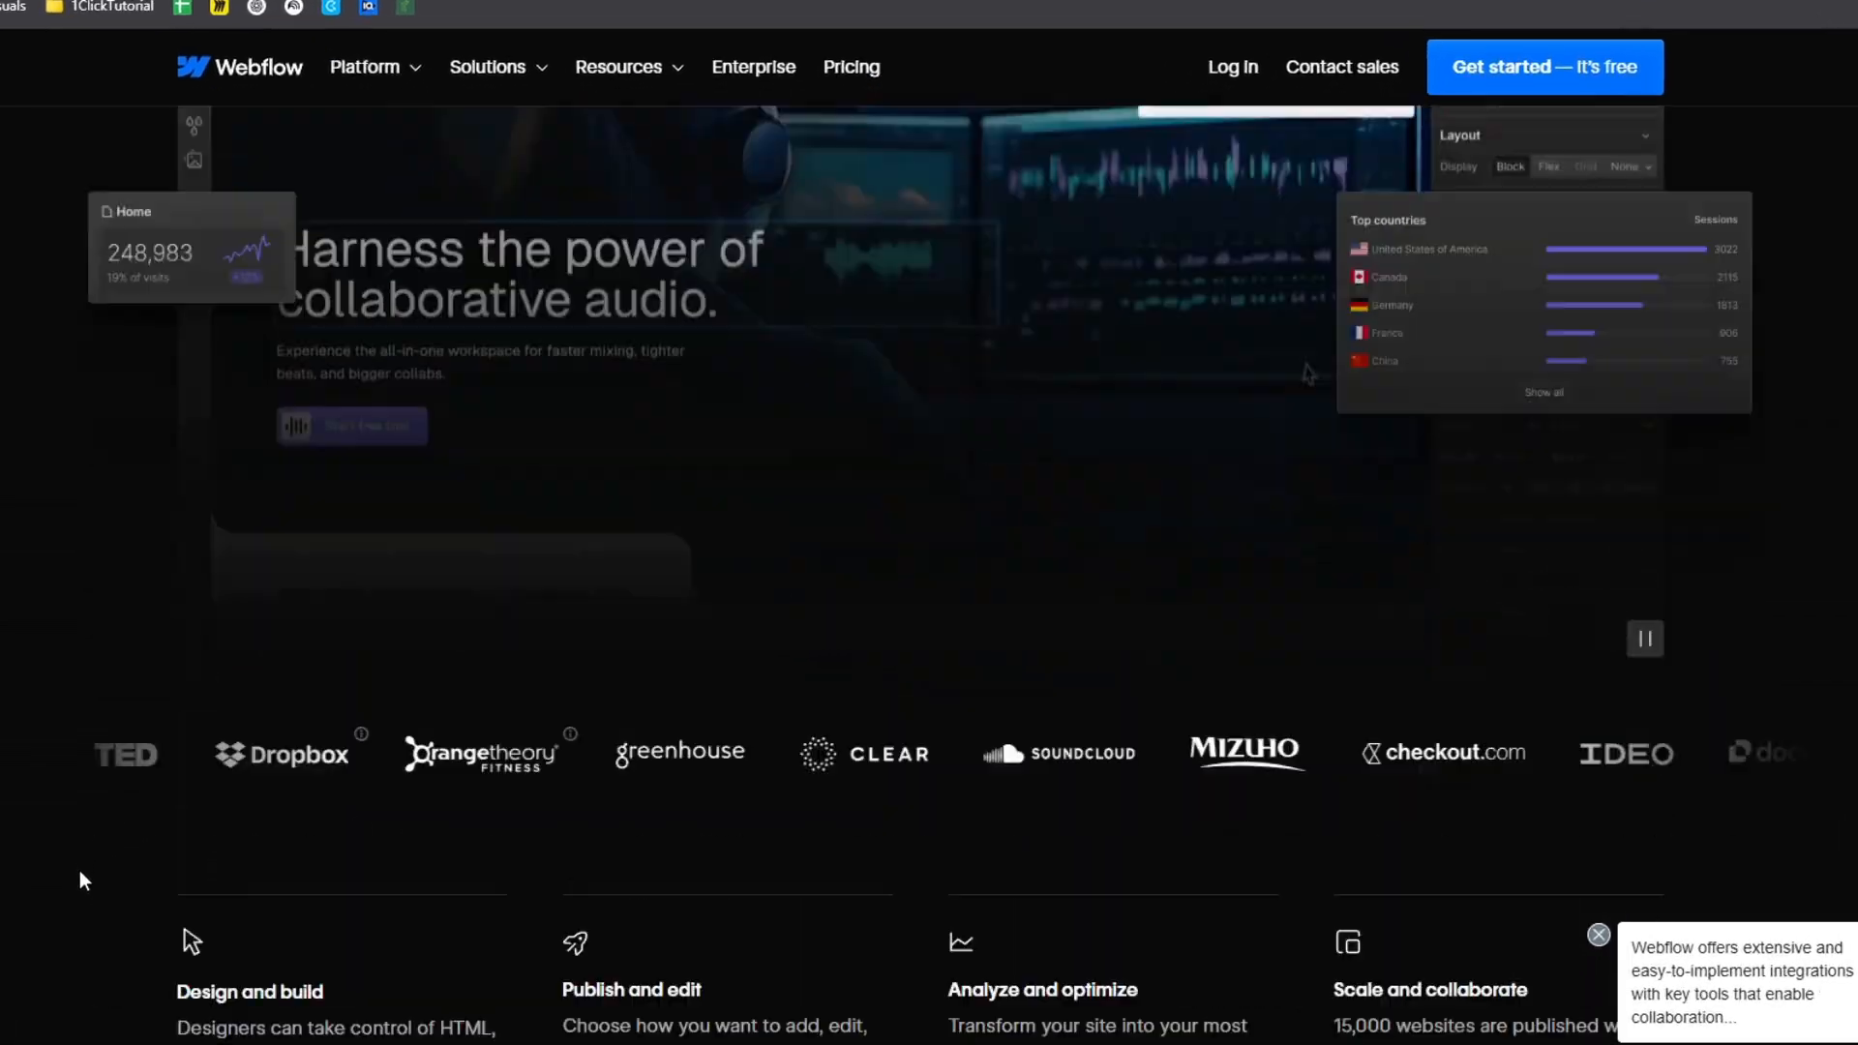
scroll(81, 876, "down", 2)
left_click_drag(191, 748, 222, 748)
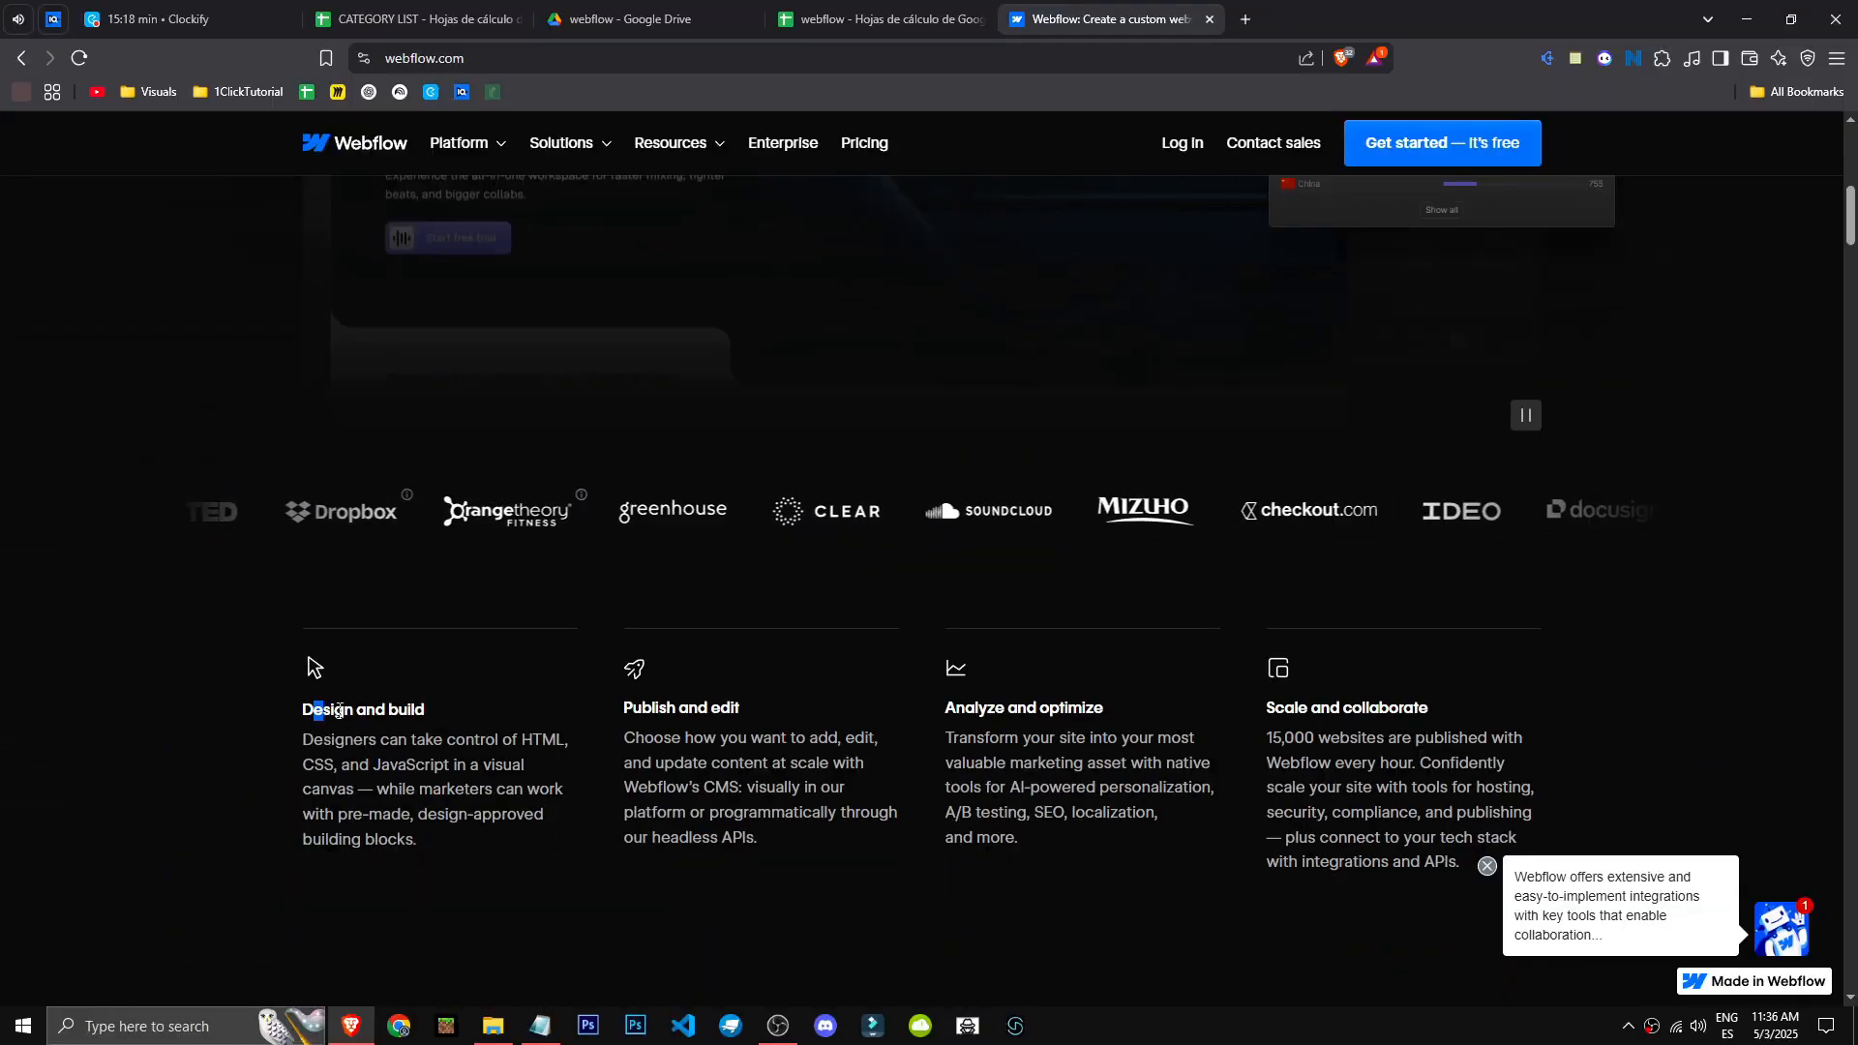
left_click_drag(339, 710, 440, 711)
left_click_drag(624, 707, 714, 707)
left_click_drag(927, 708, 1131, 699)
left_click(1268, 711)
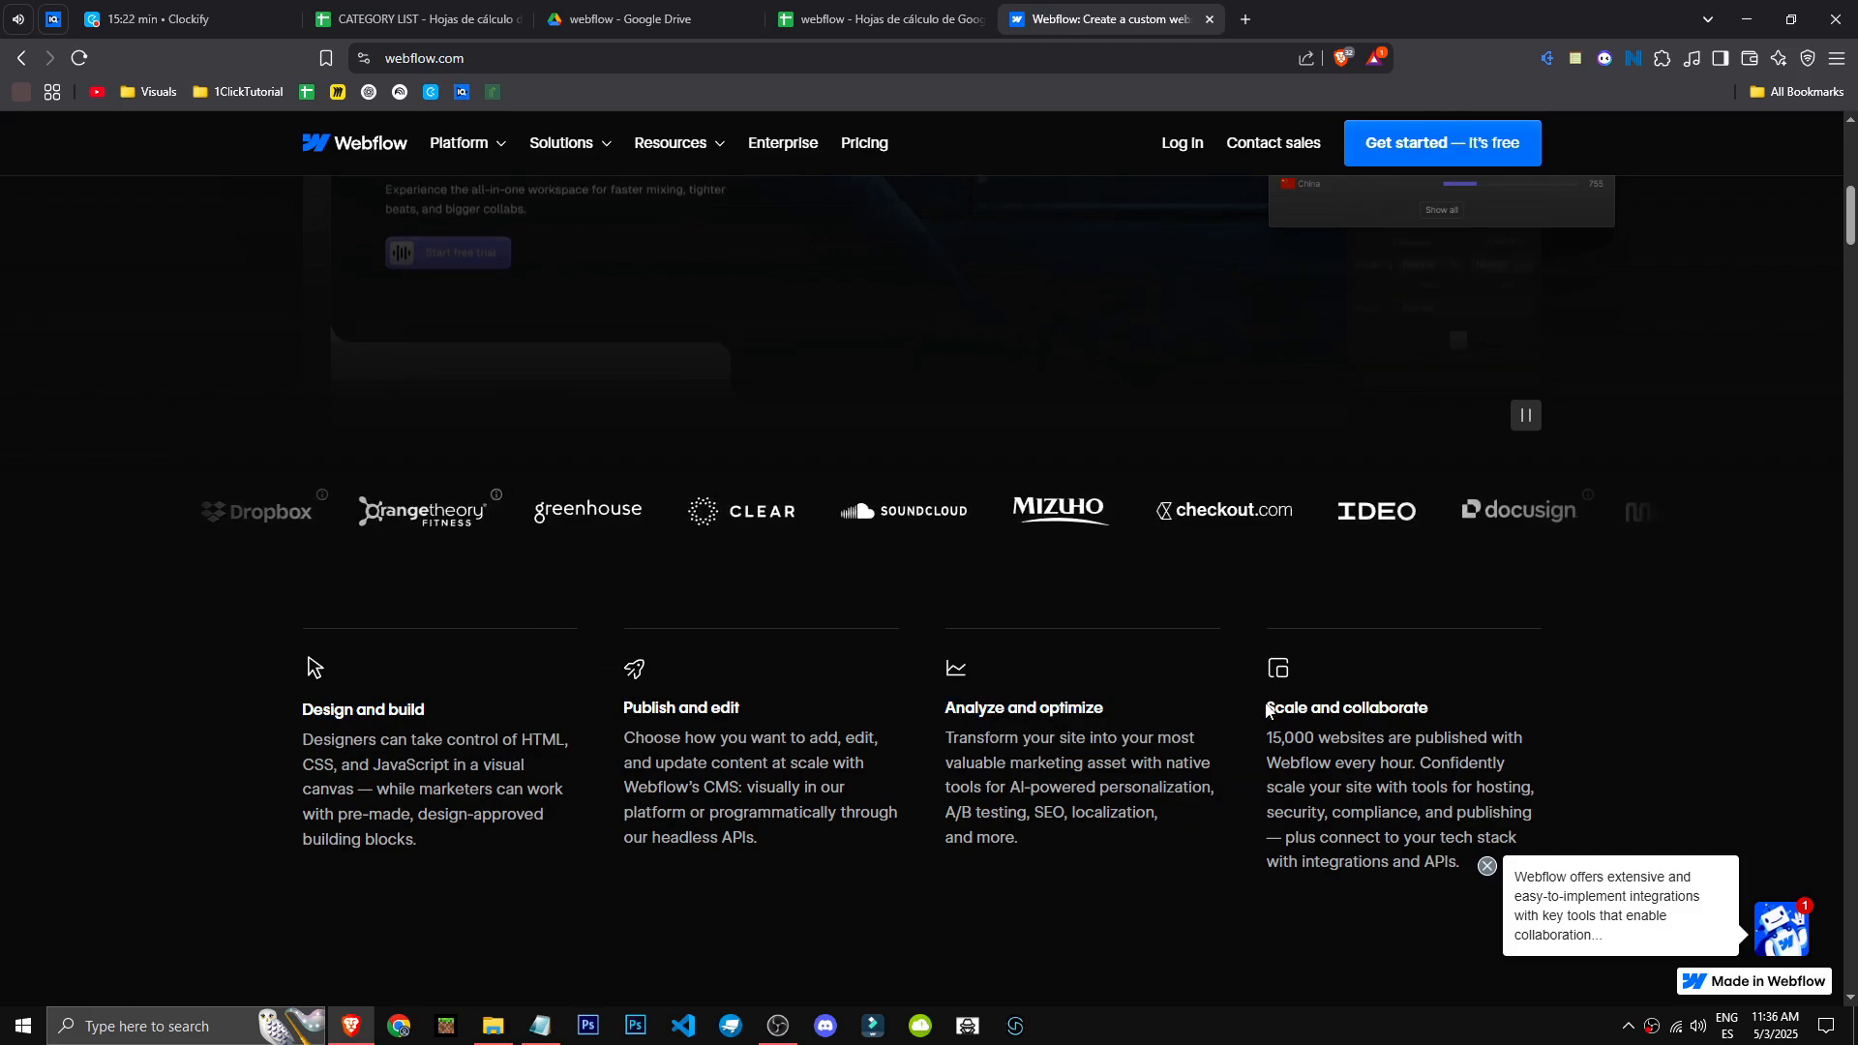
left_click_drag(1268, 712, 1430, 707)
Step: Read through the Design and build section of the homepage, down to the first customer story
scroll(833, 736, "down", 10)
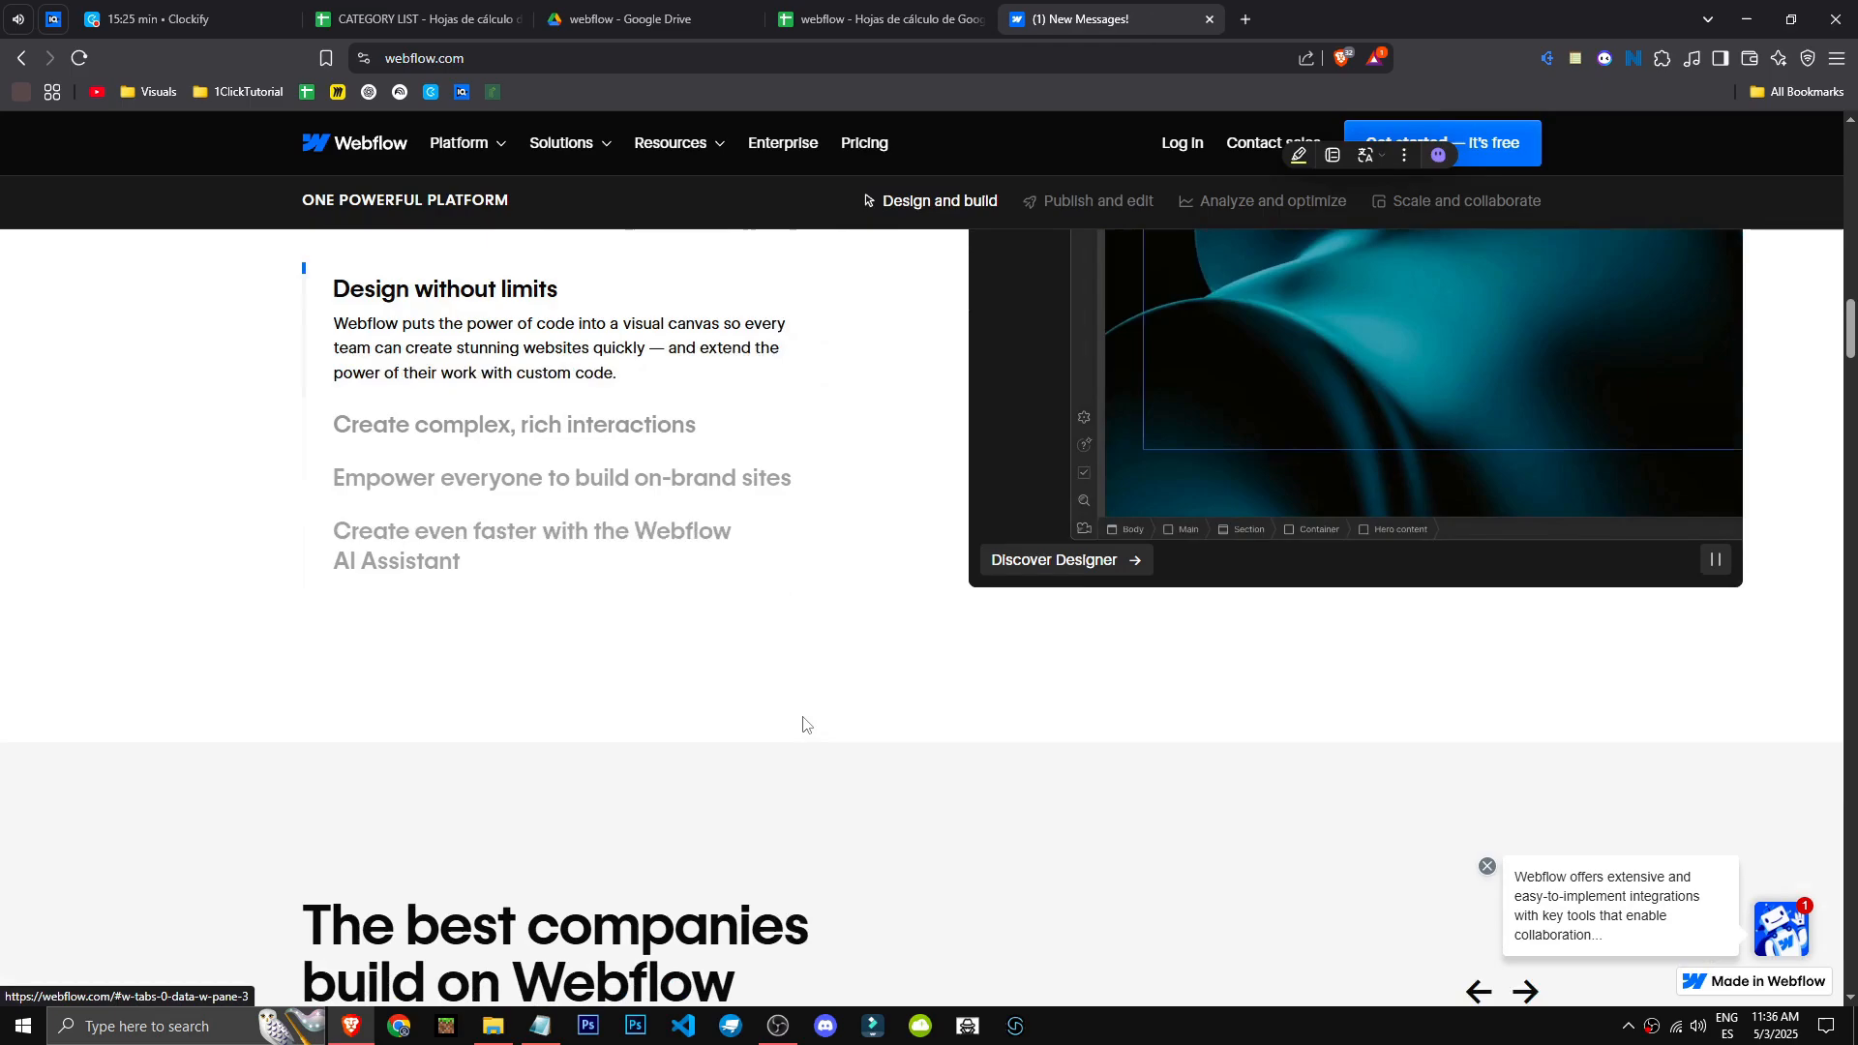
scroll(803, 725, "up", 5)
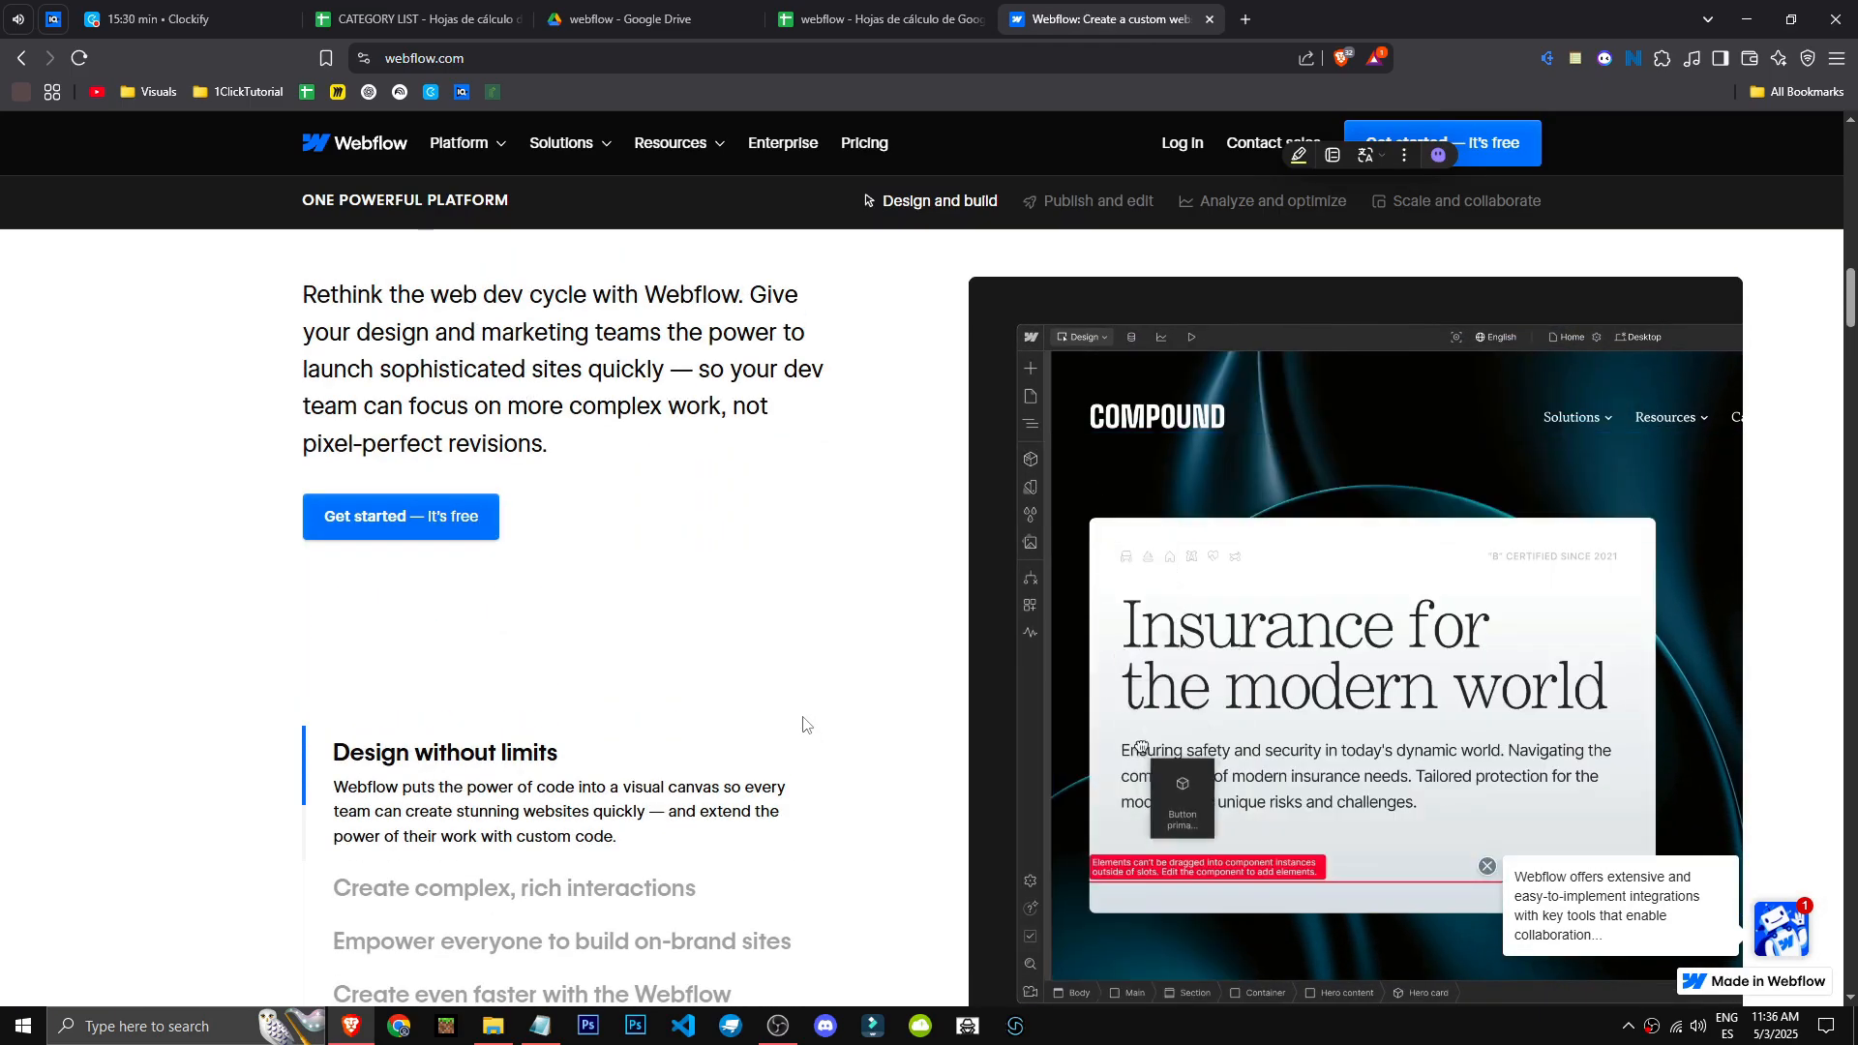
scroll(658, 721, "down", 2)
scroll(633, 724, "down", 7)
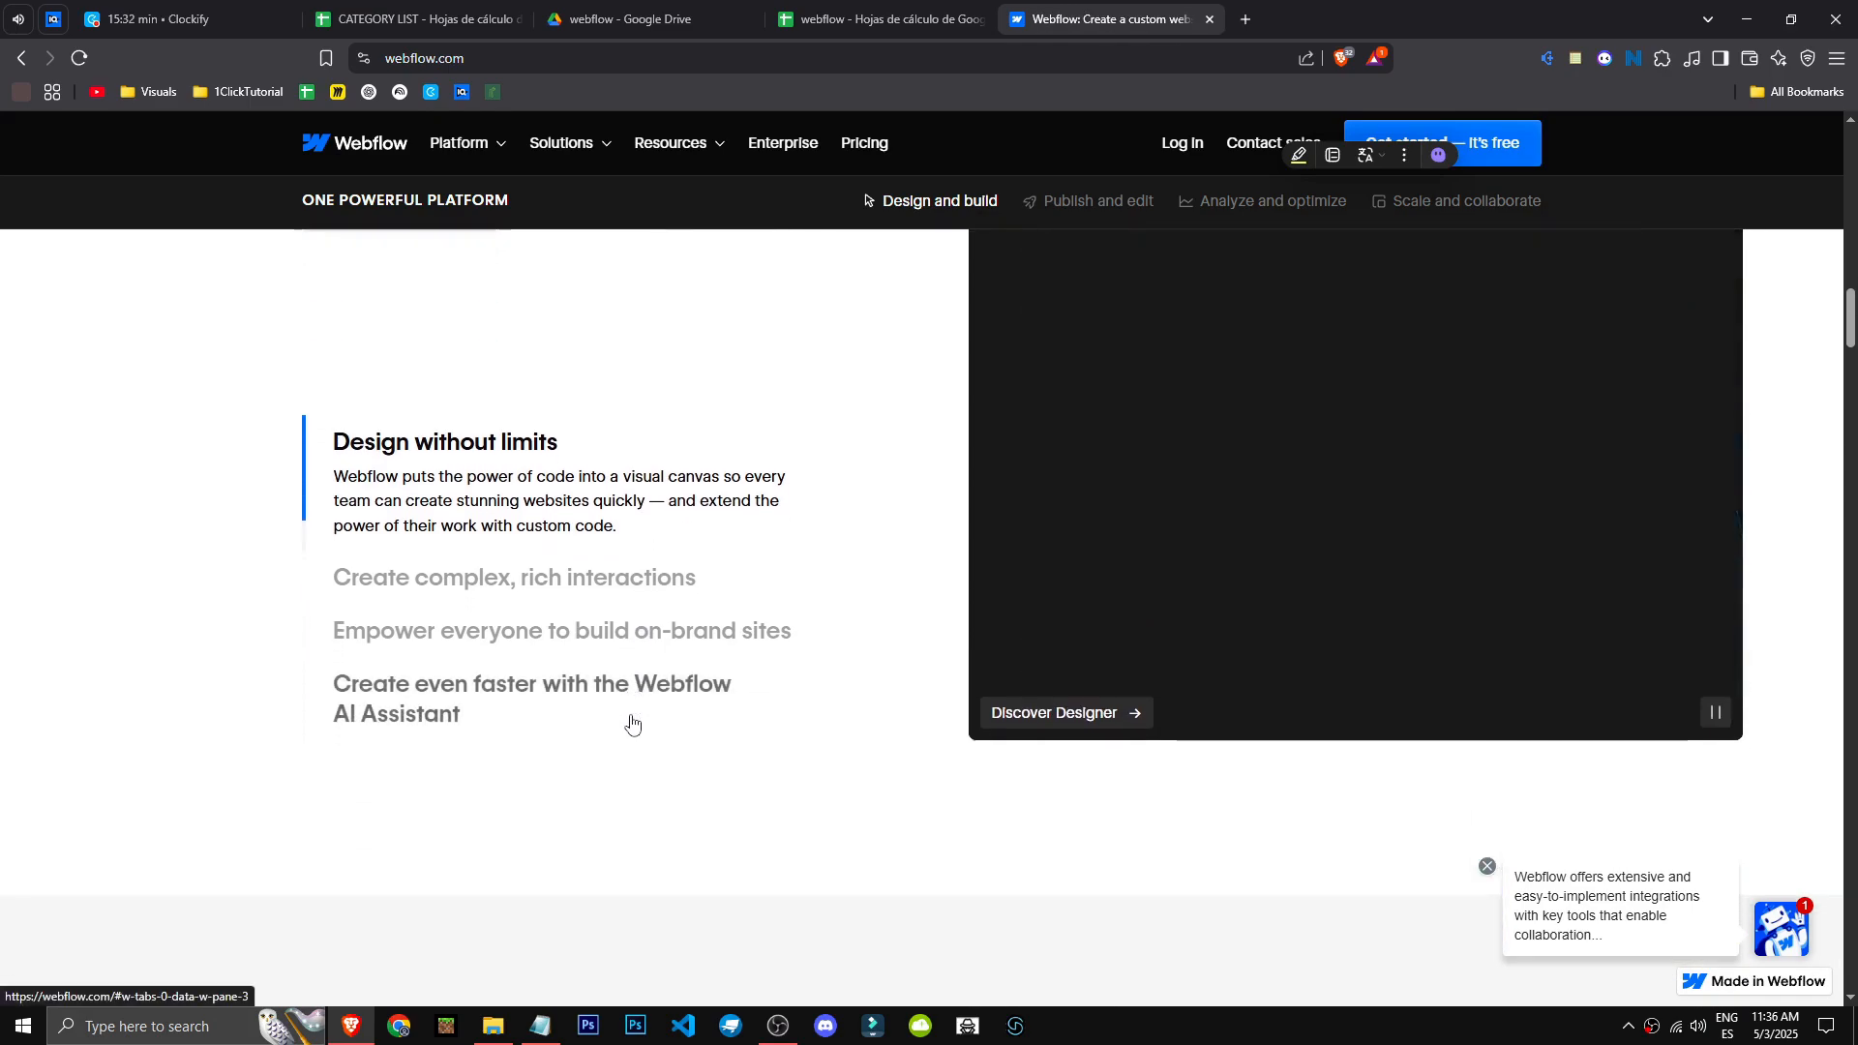
scroll(601, 721, "down", 4)
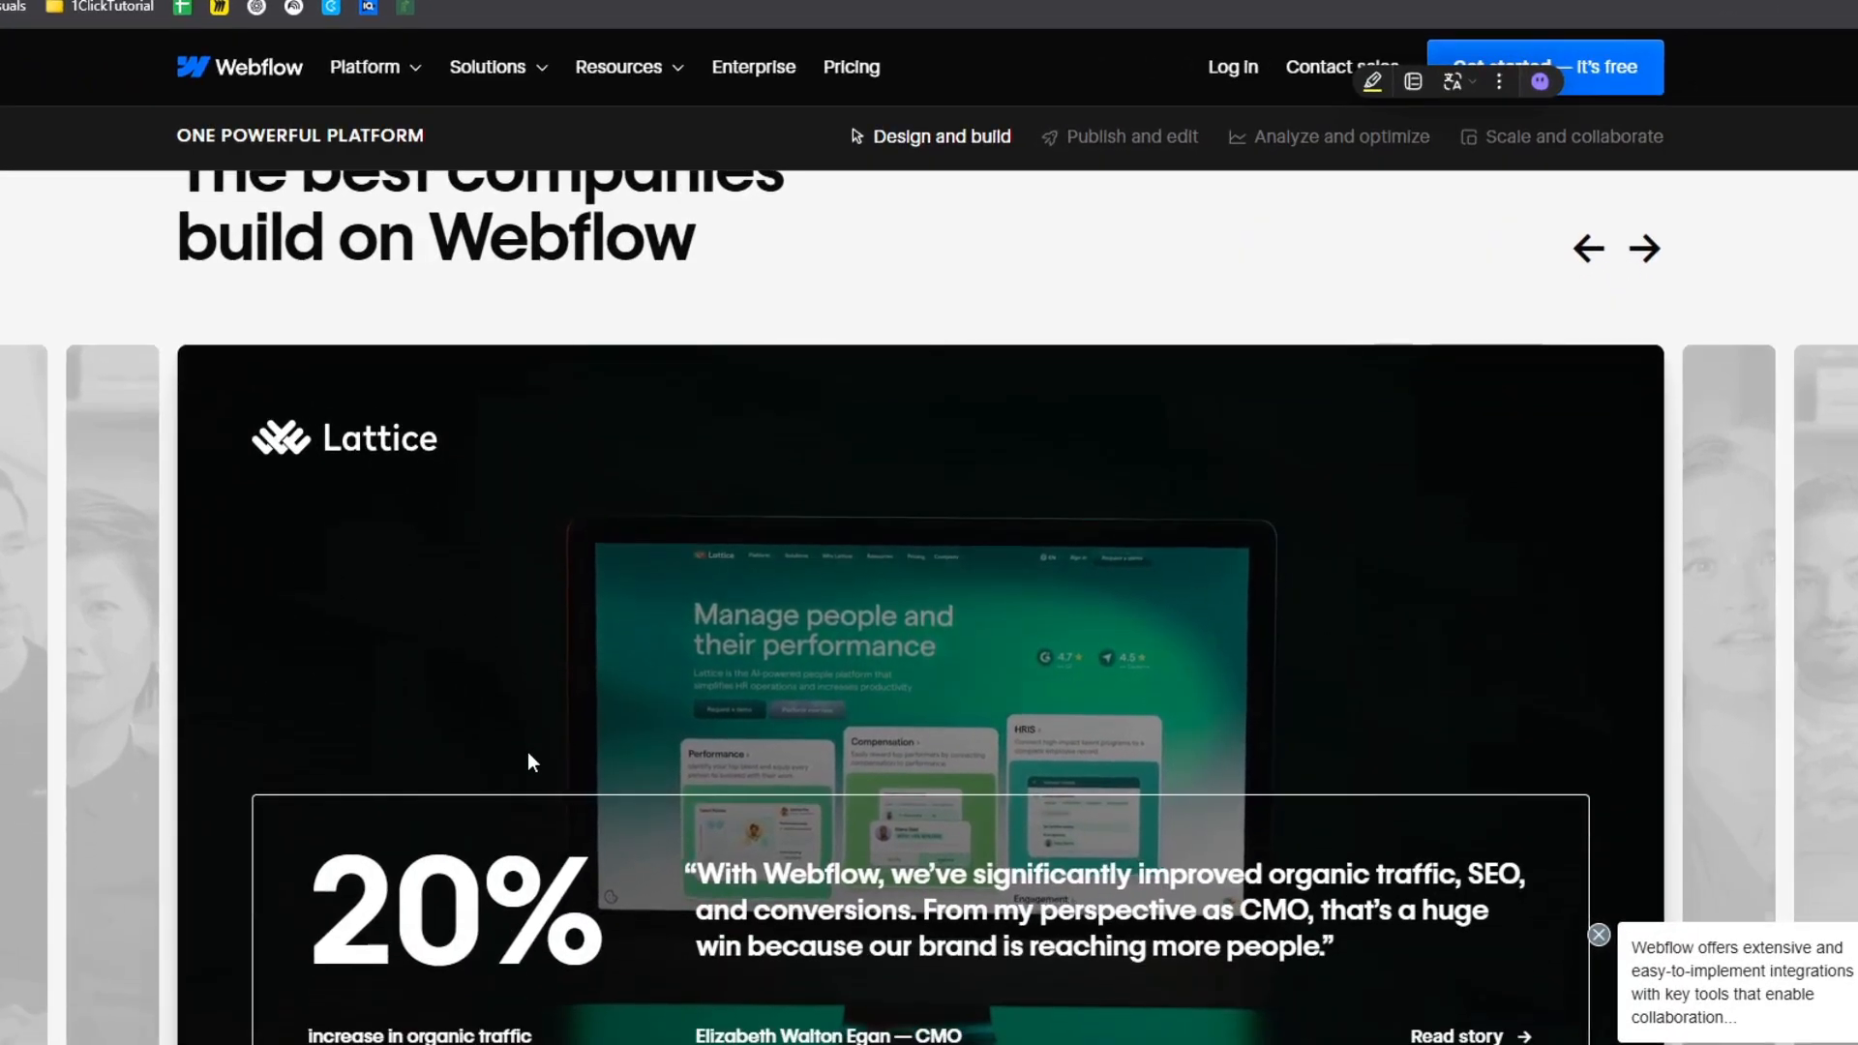
scroll(528, 761, "down", 4)
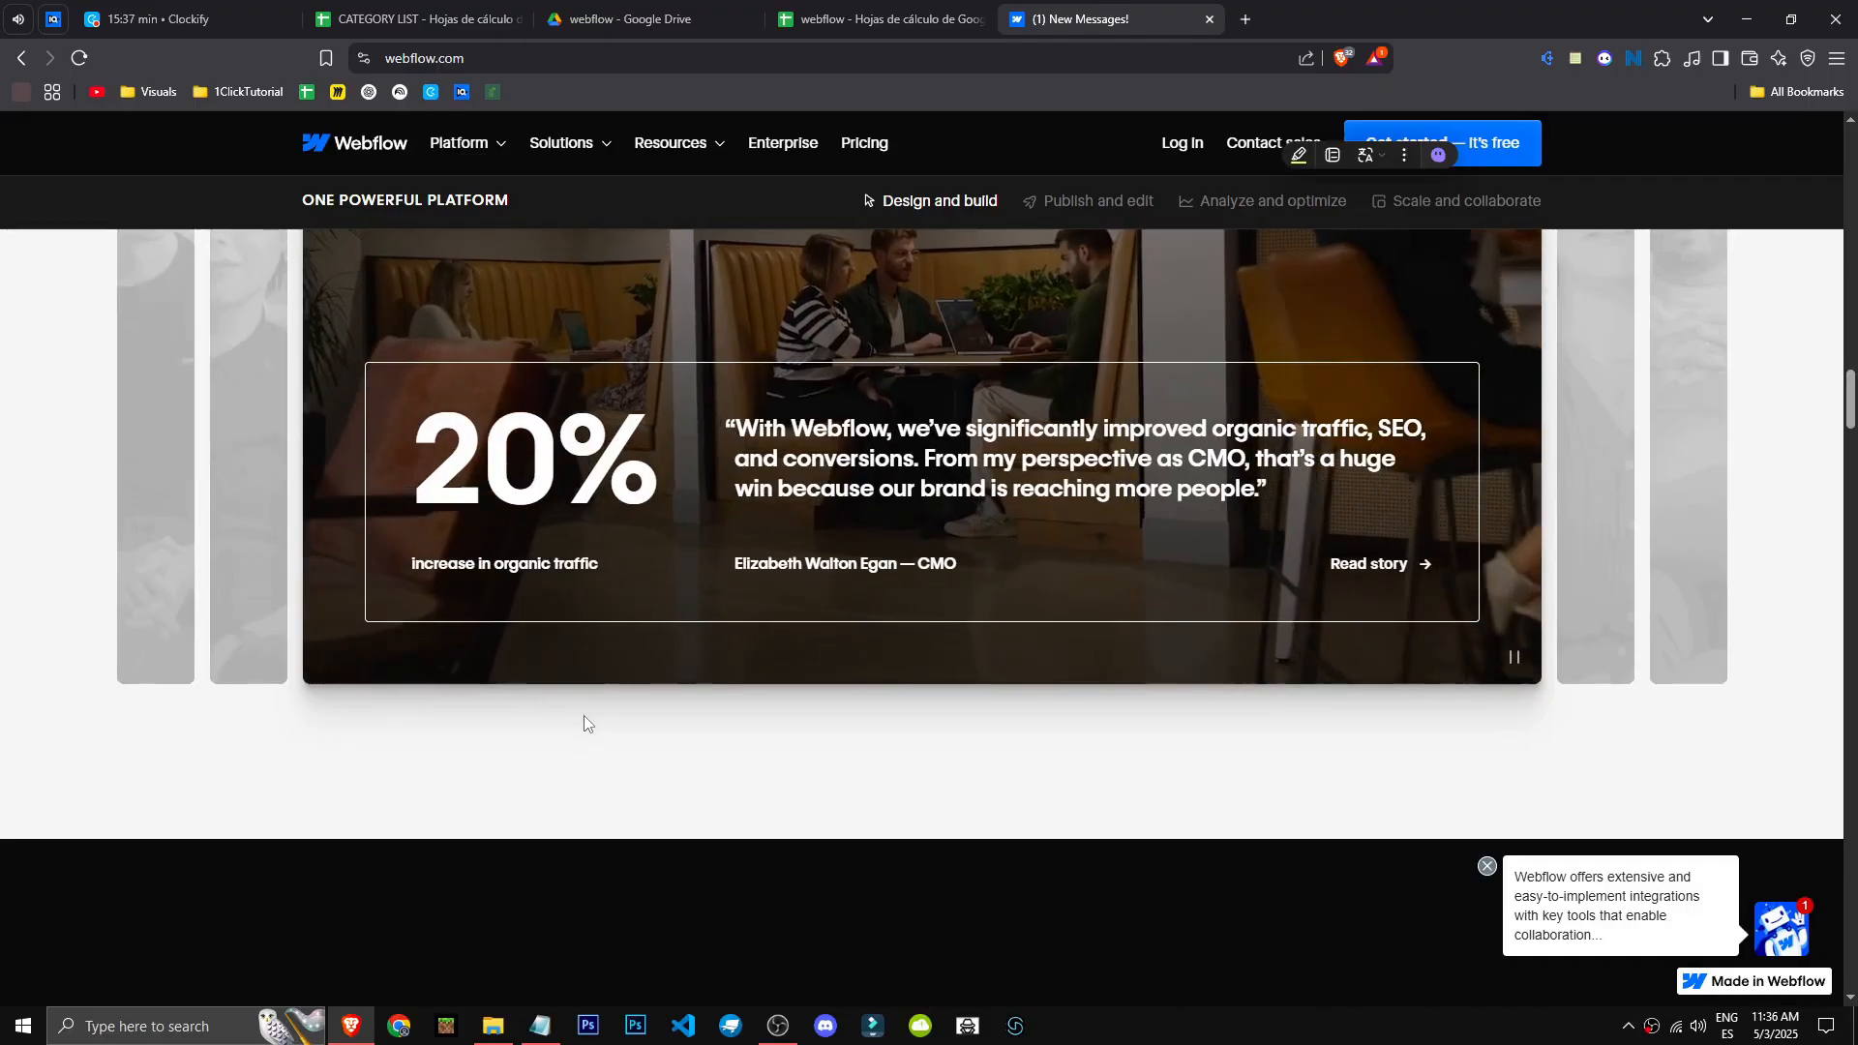
Step: Browse the customer stories under "The best companies build on Webflow" and look at the visual content management section
scroll(516, 759, "up", 4)
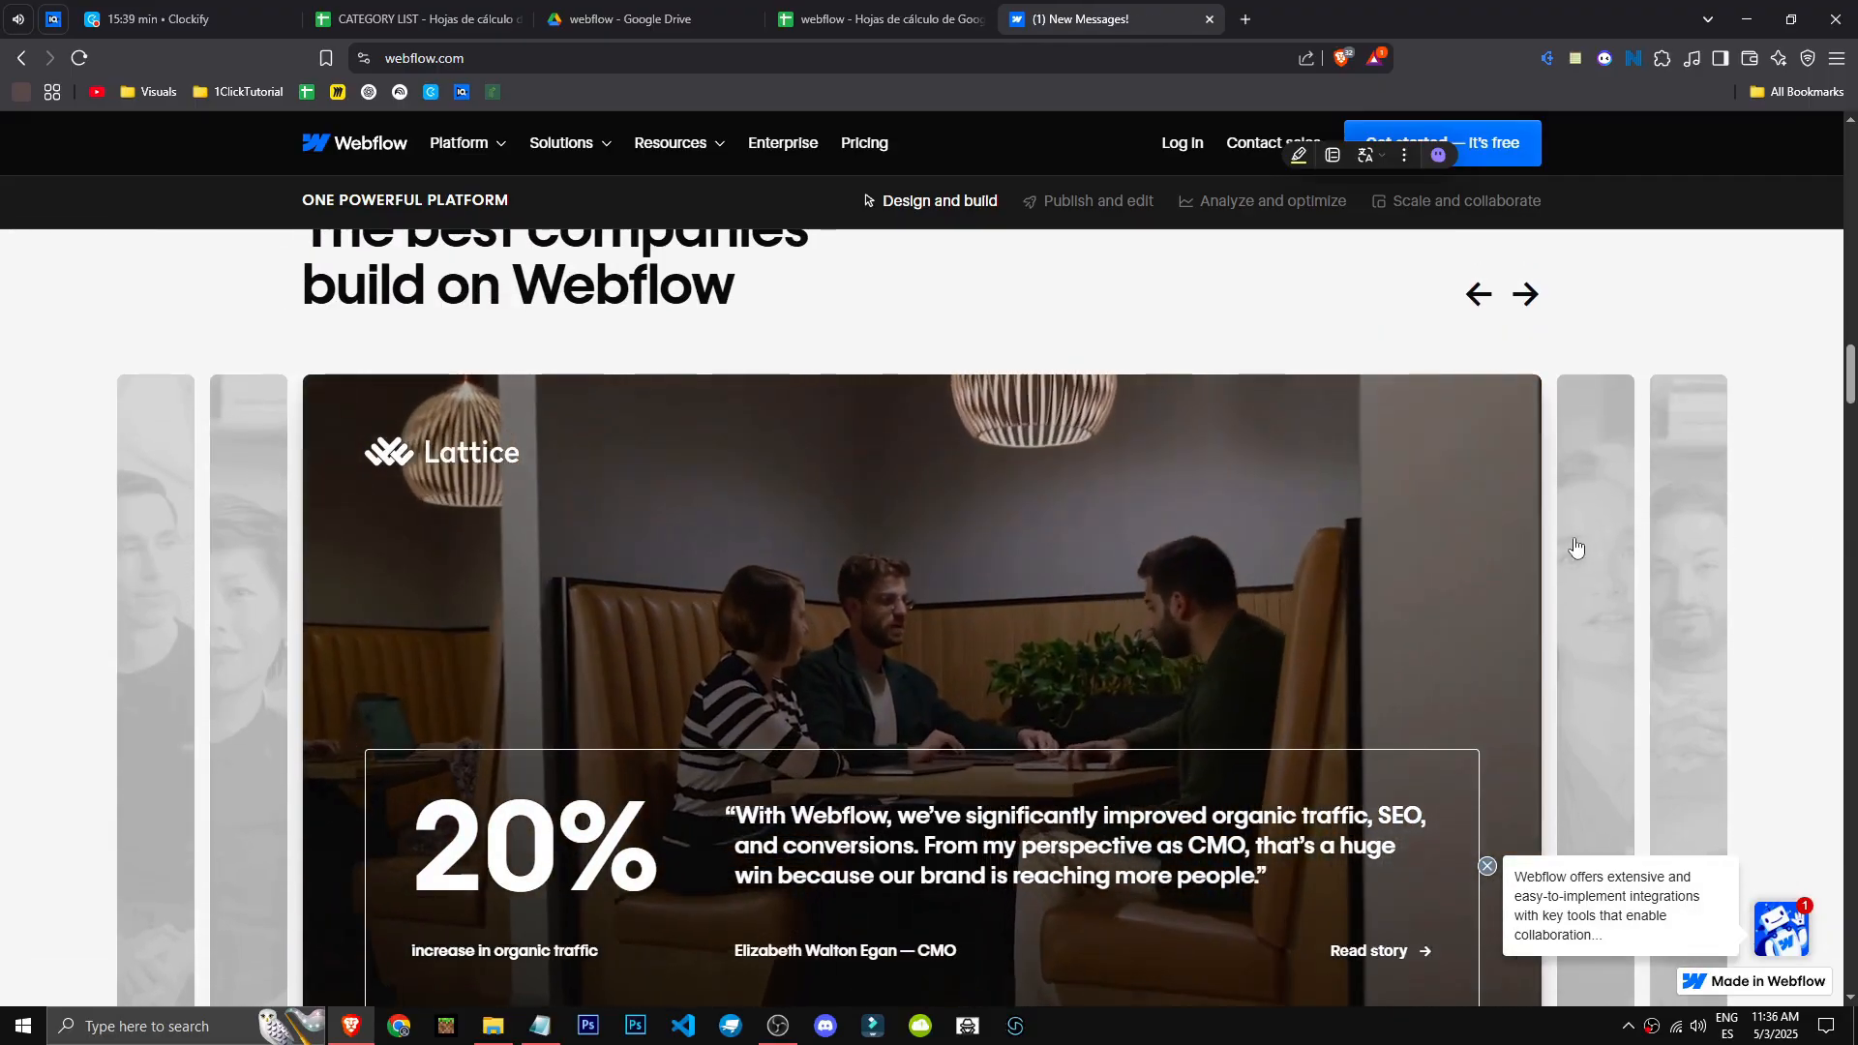
left_click(1526, 294)
scroll(1552, 400, "up", 1)
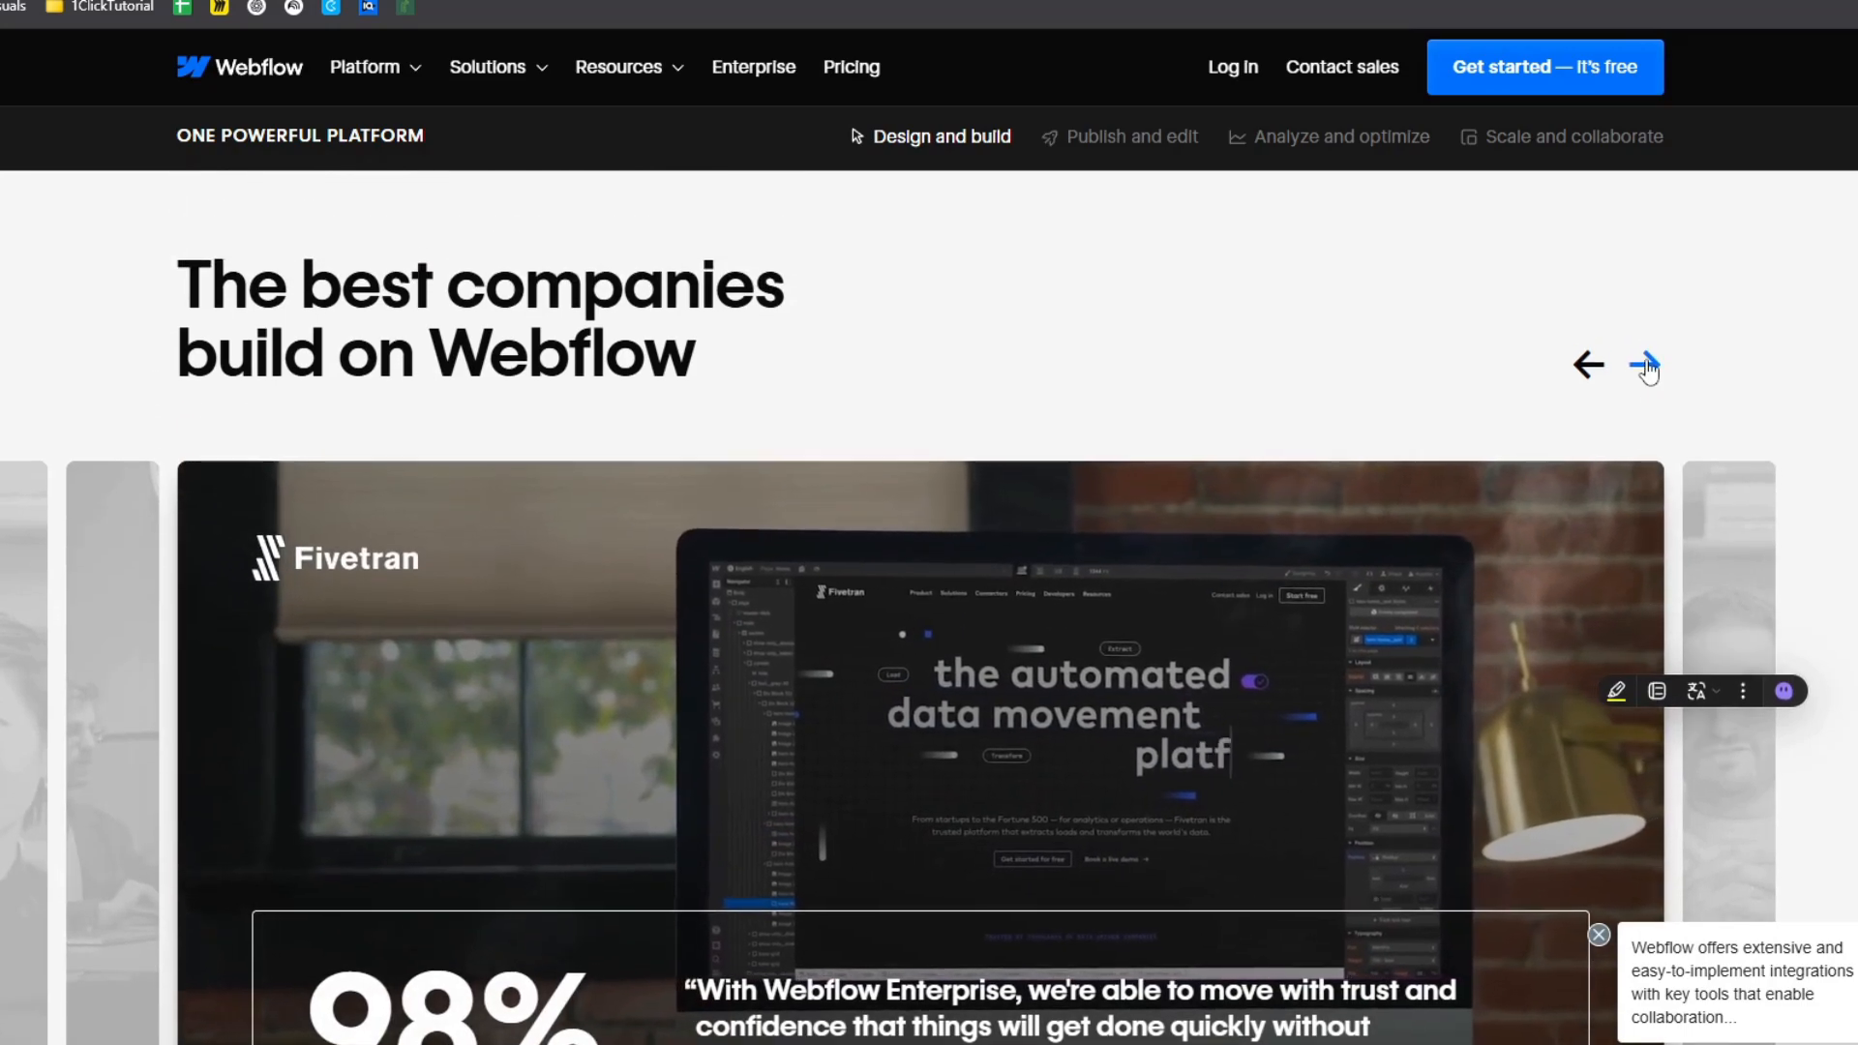
left_click(1645, 291)
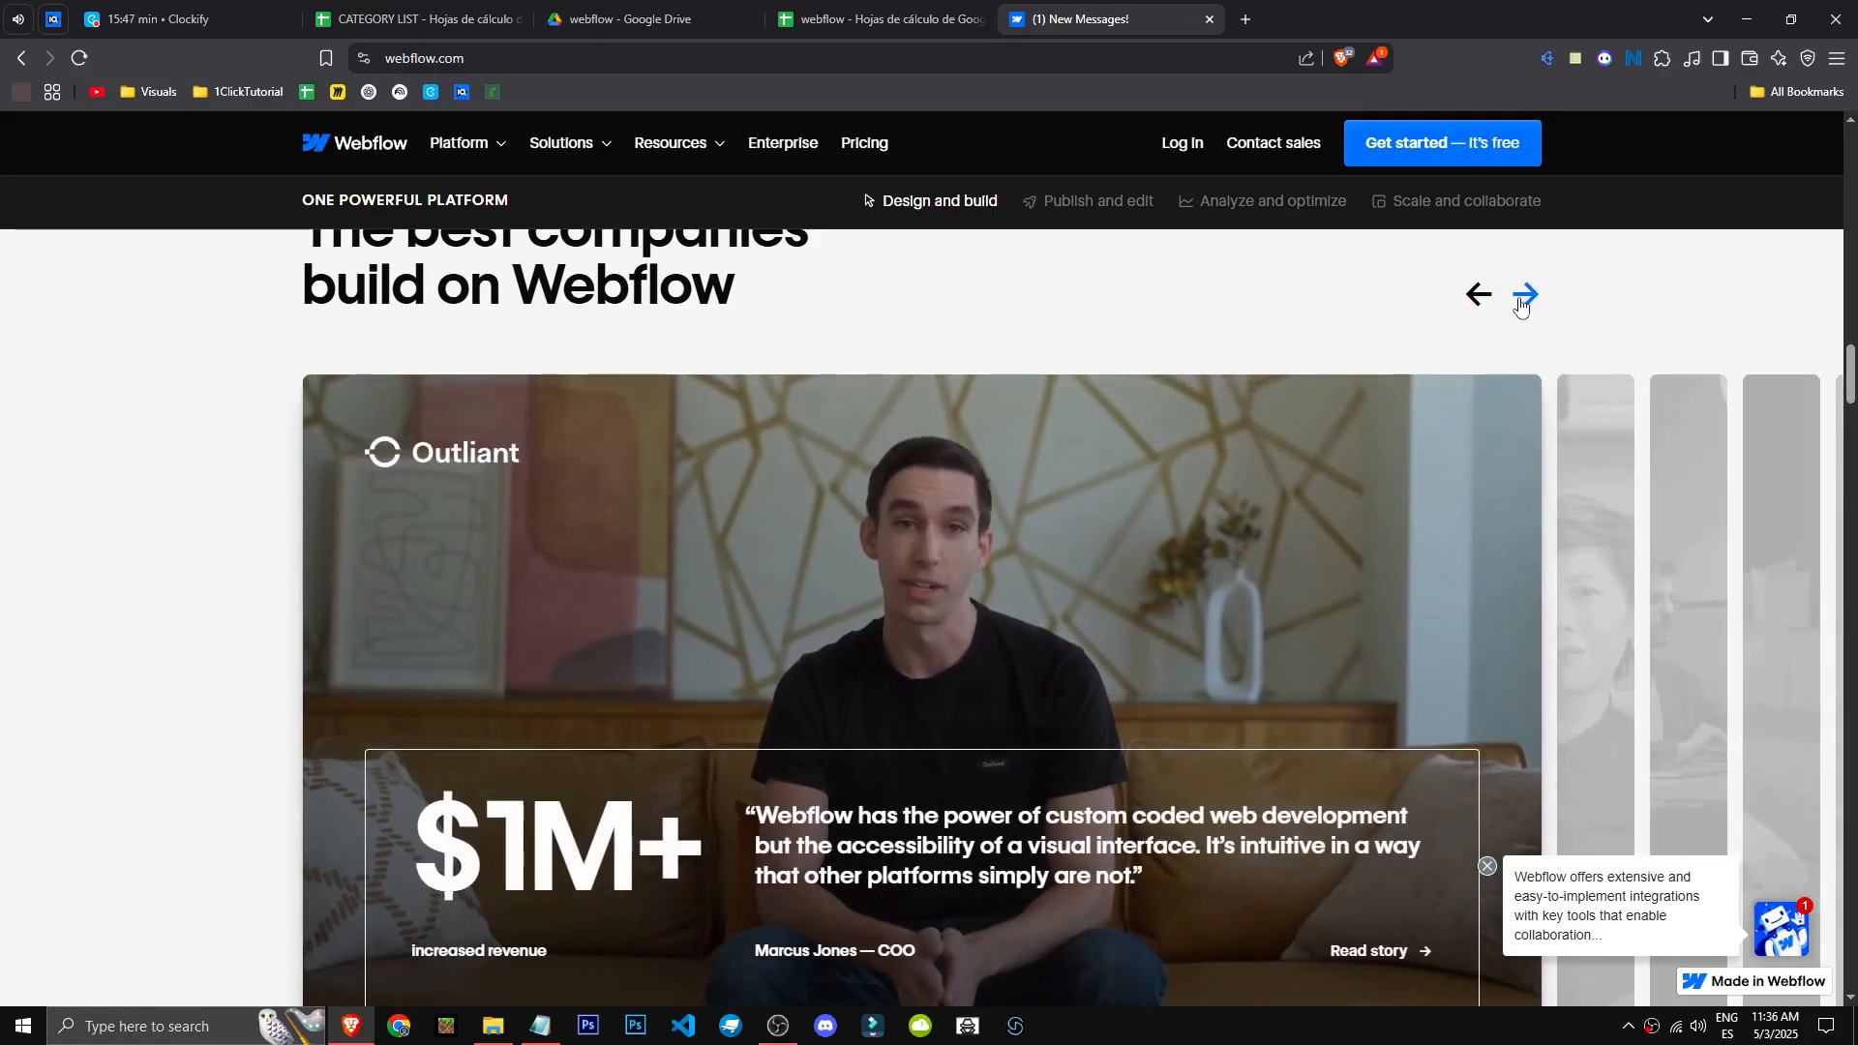
left_click(1523, 295)
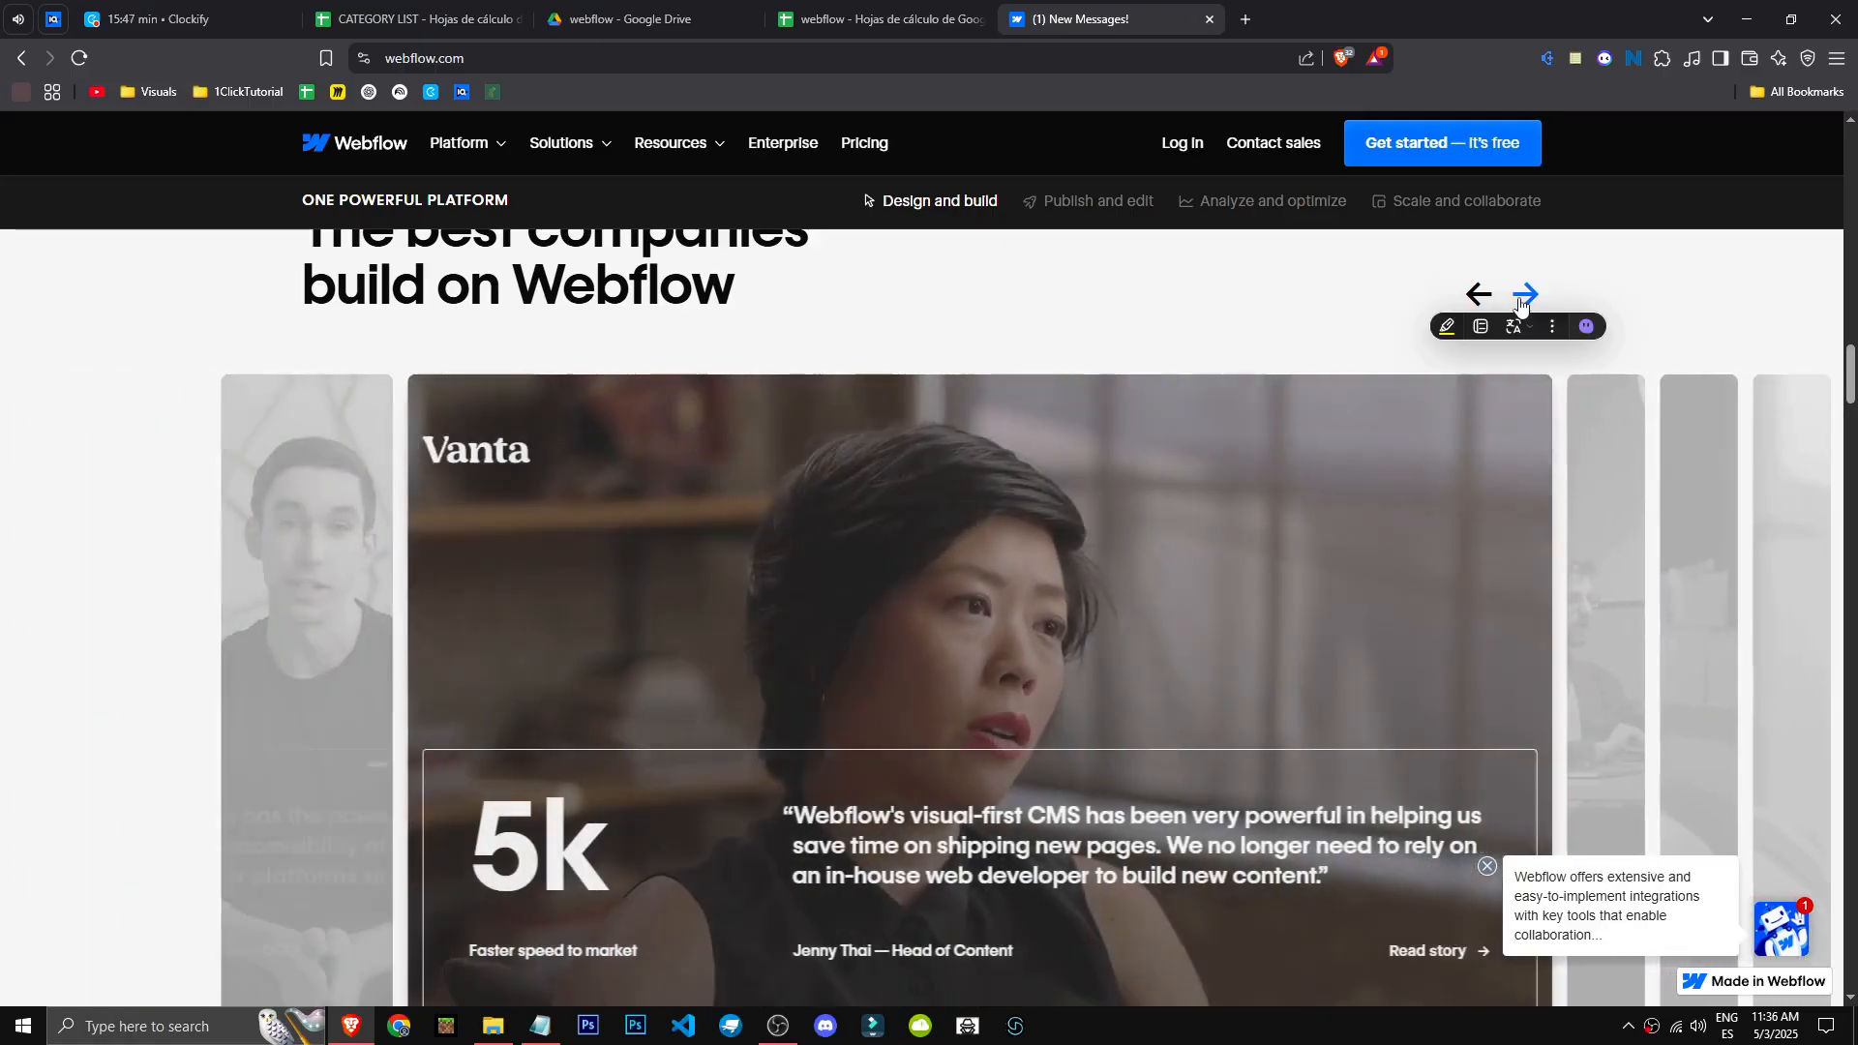
left_click(1523, 295)
scroll(921, 515, "down", 10)
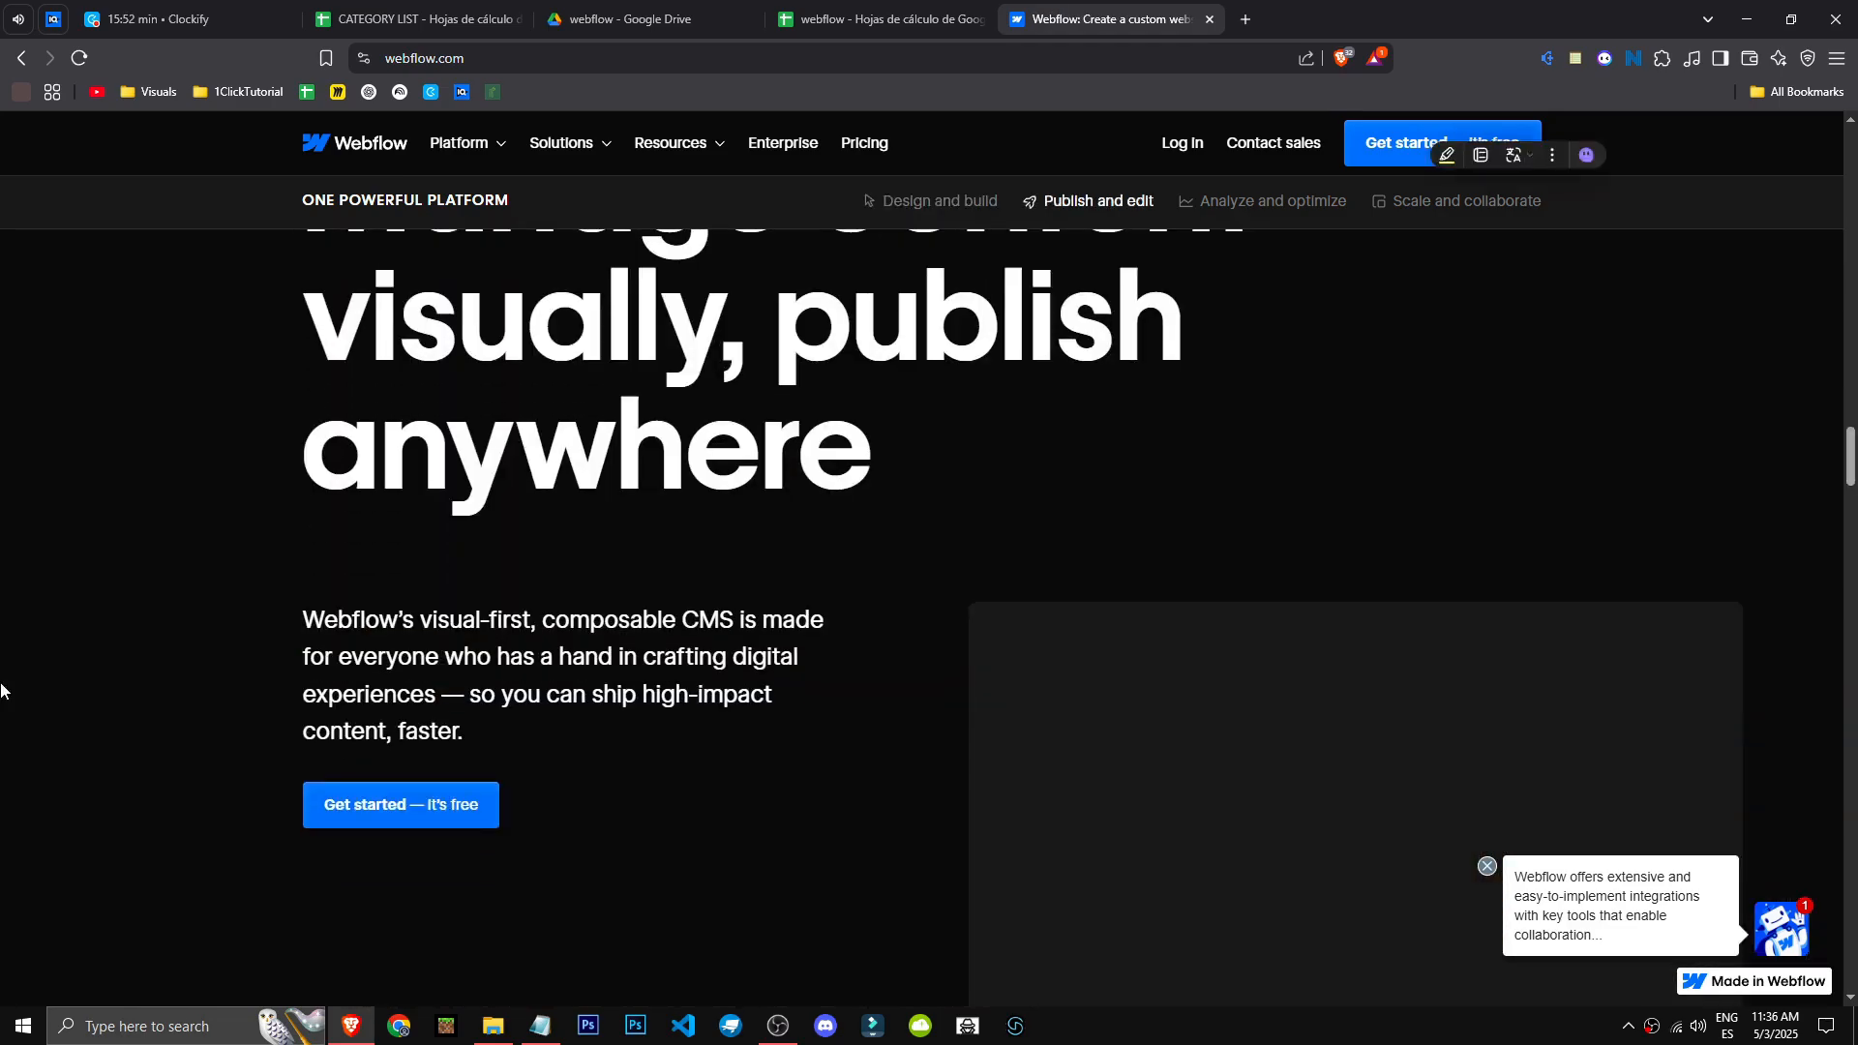
scroll(530, 709, "up", 3)
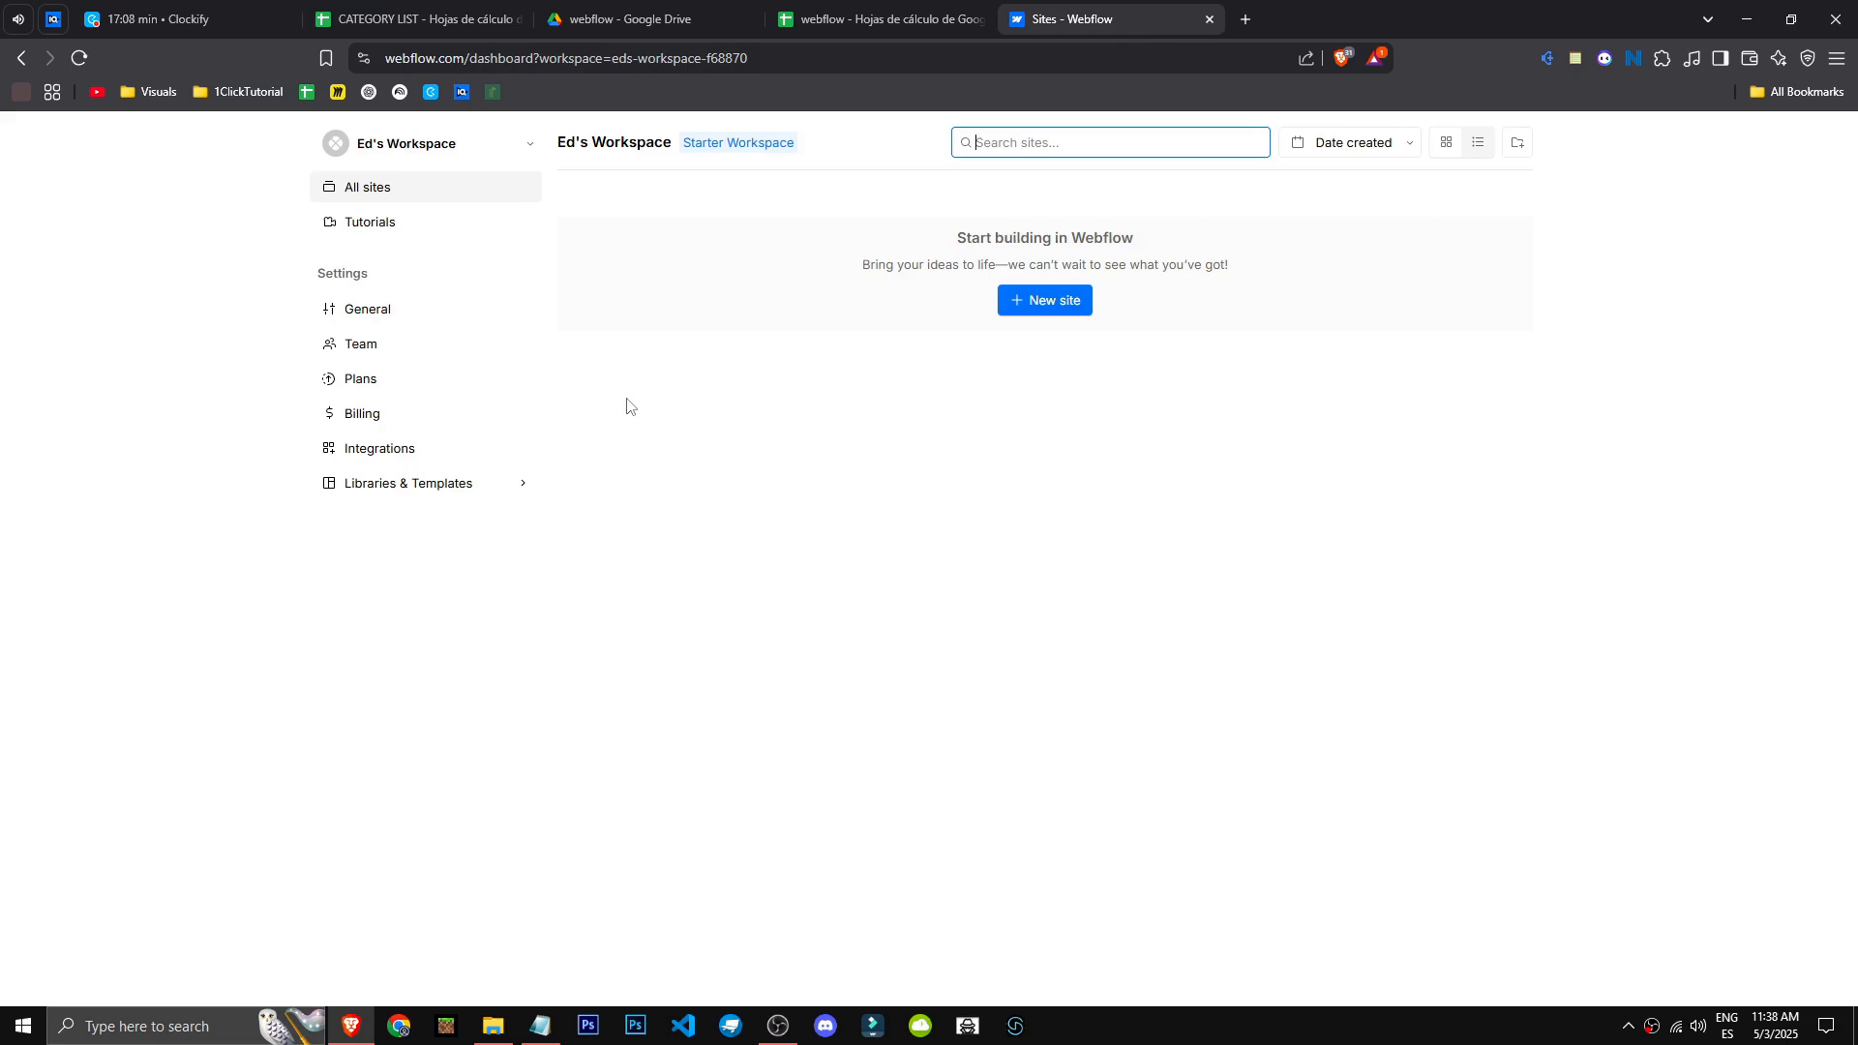
Step: Start a new site in the workspace and look through the ready-made template gallery without choosing one
left_click(1068, 302)
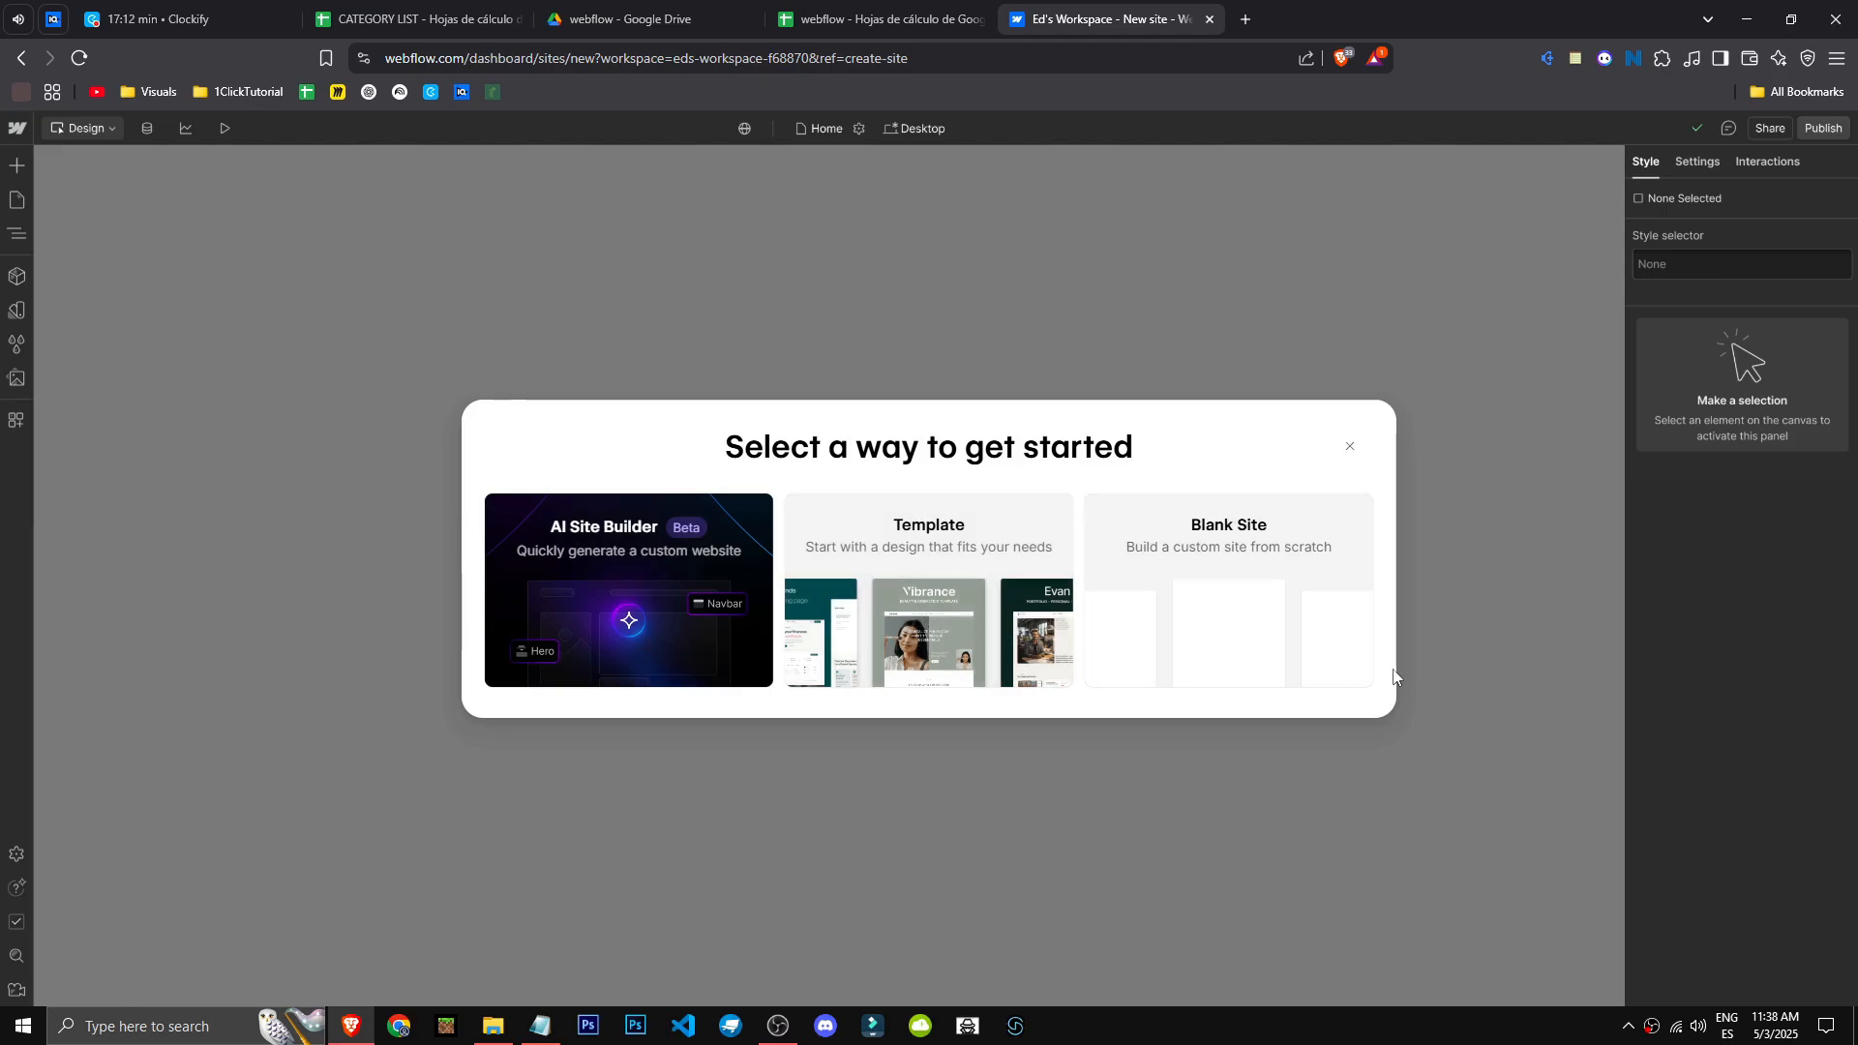
left_click(1032, 523)
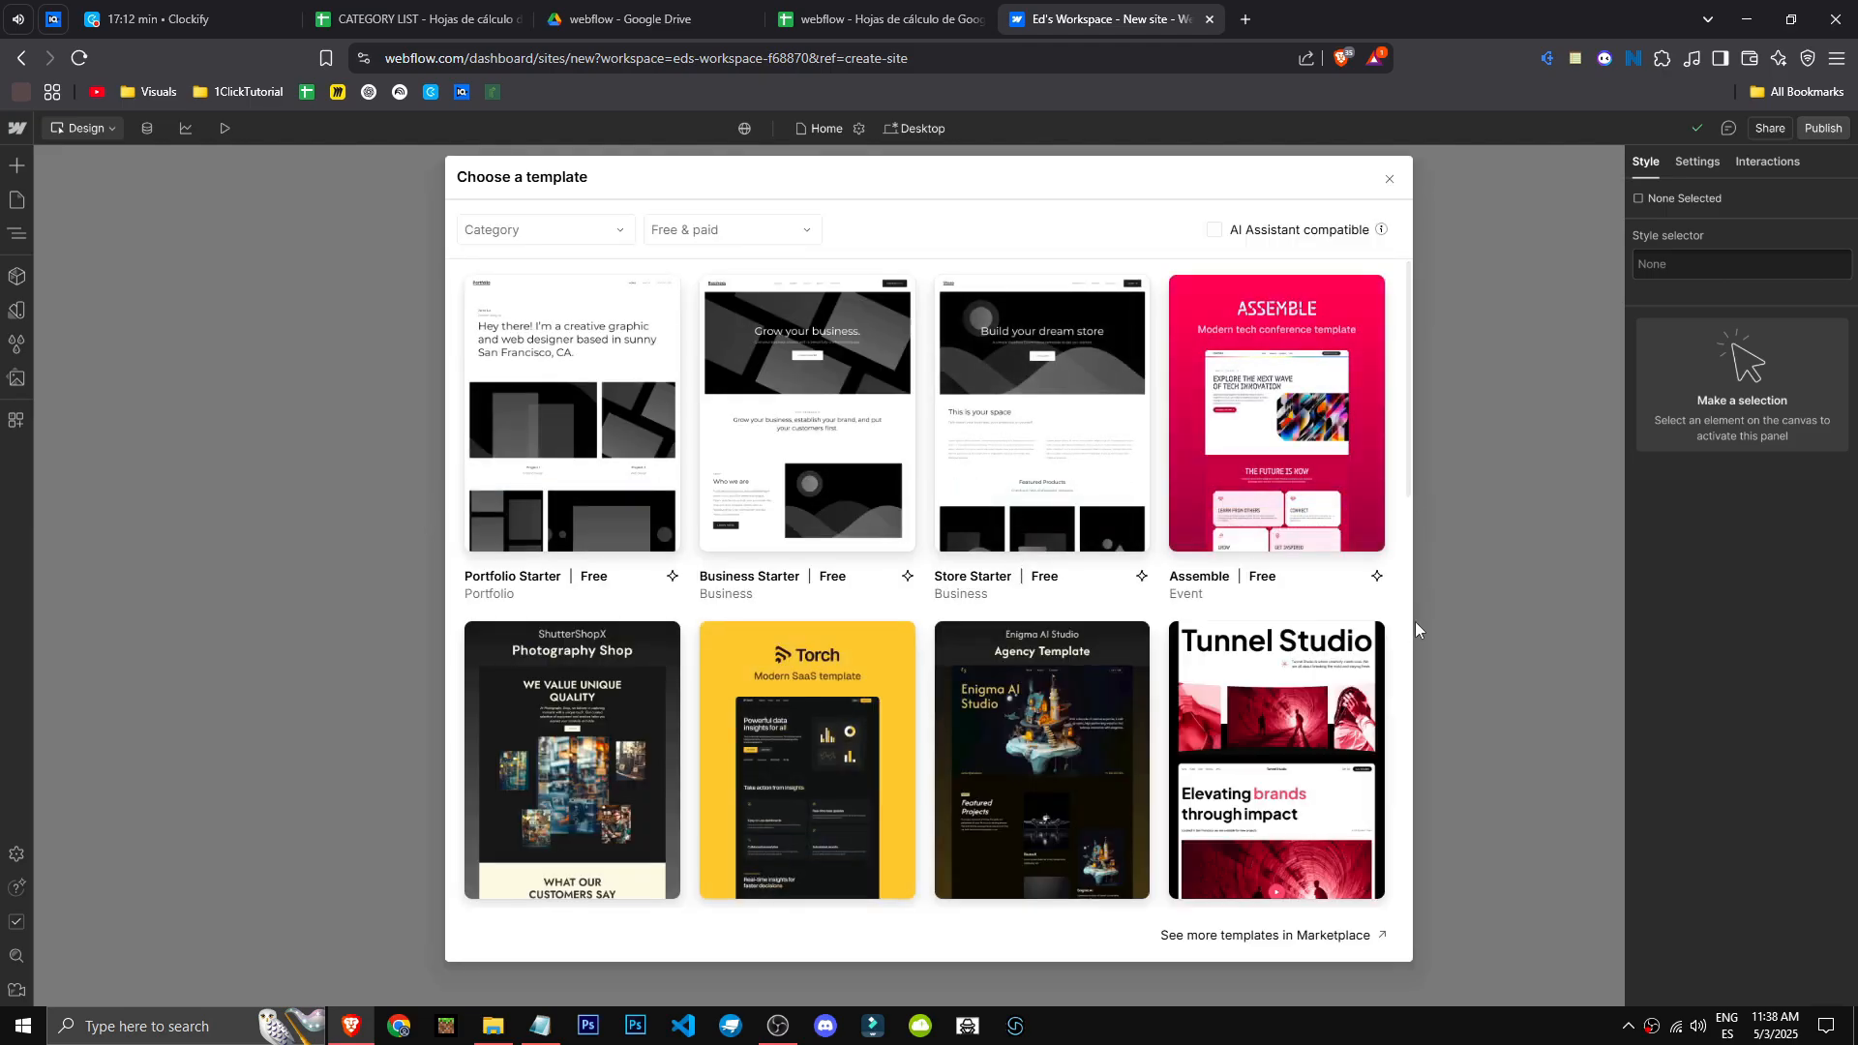
scroll(426, 581, "down", 4)
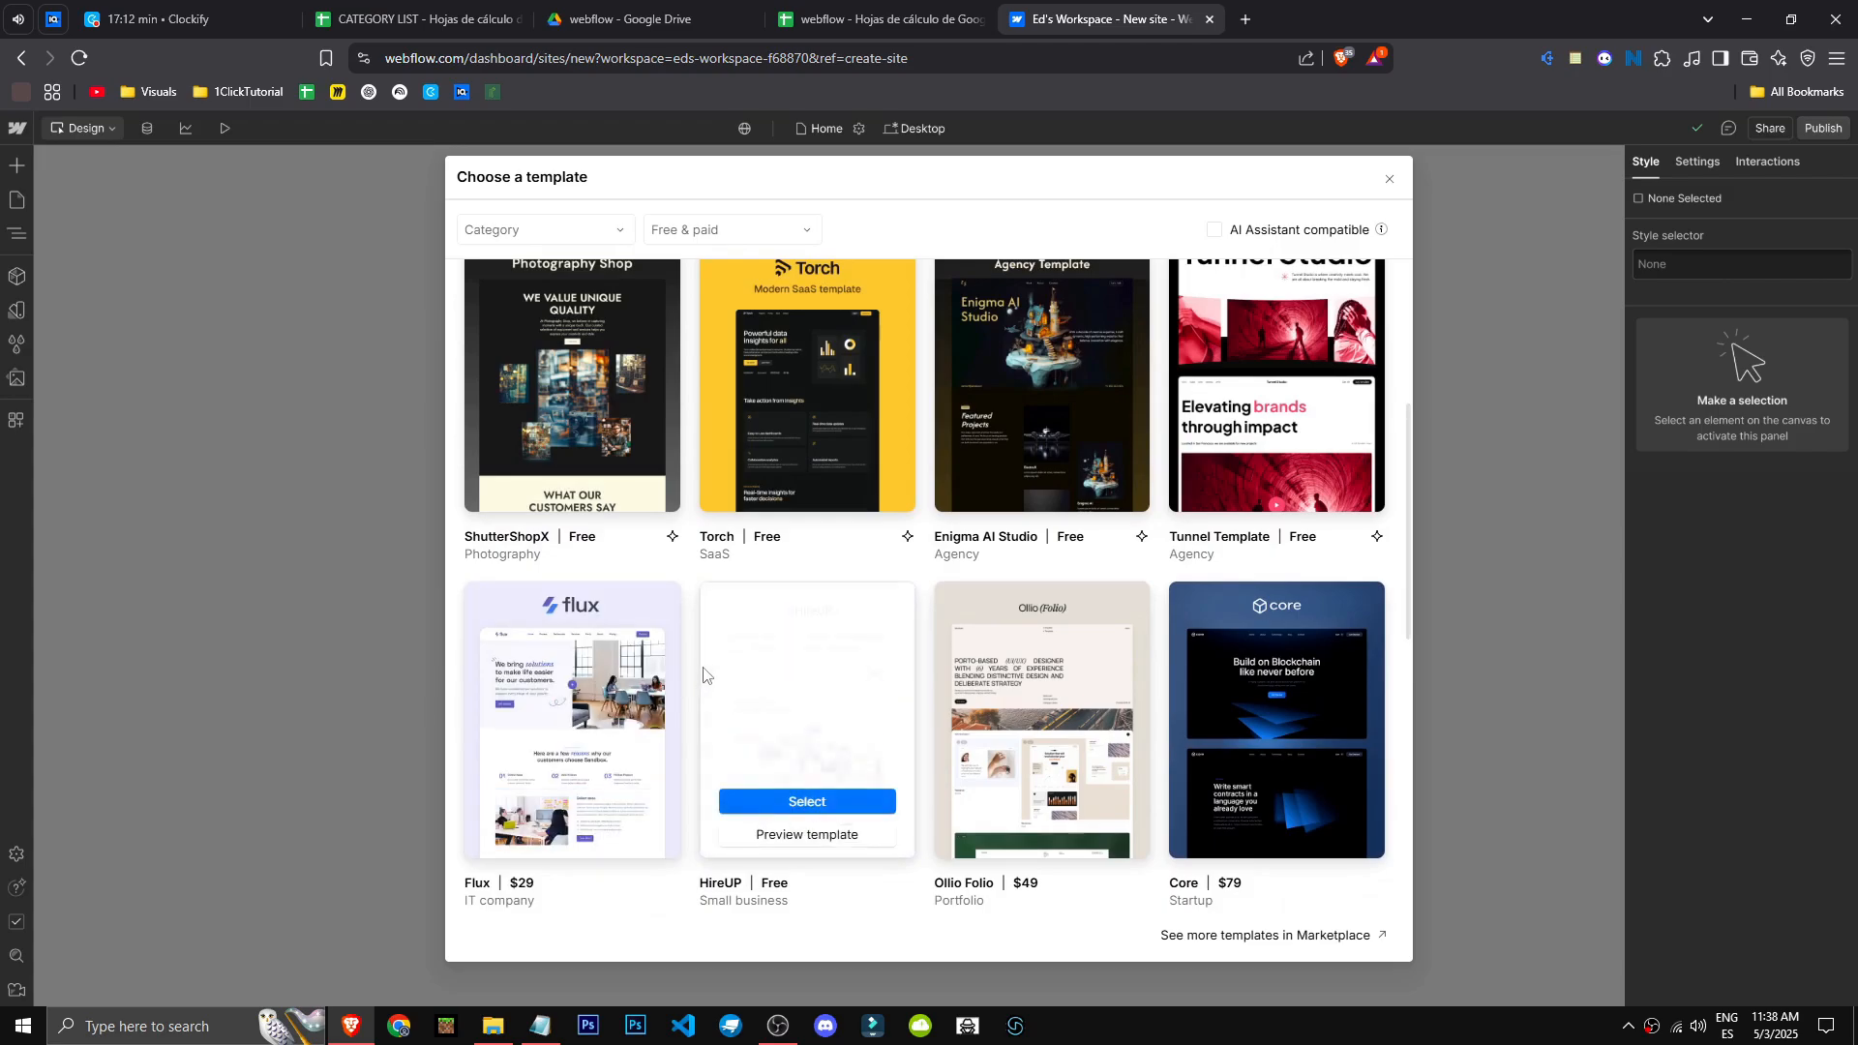
scroll(706, 668, "down", 4)
scroll(855, 335, "down", 2)
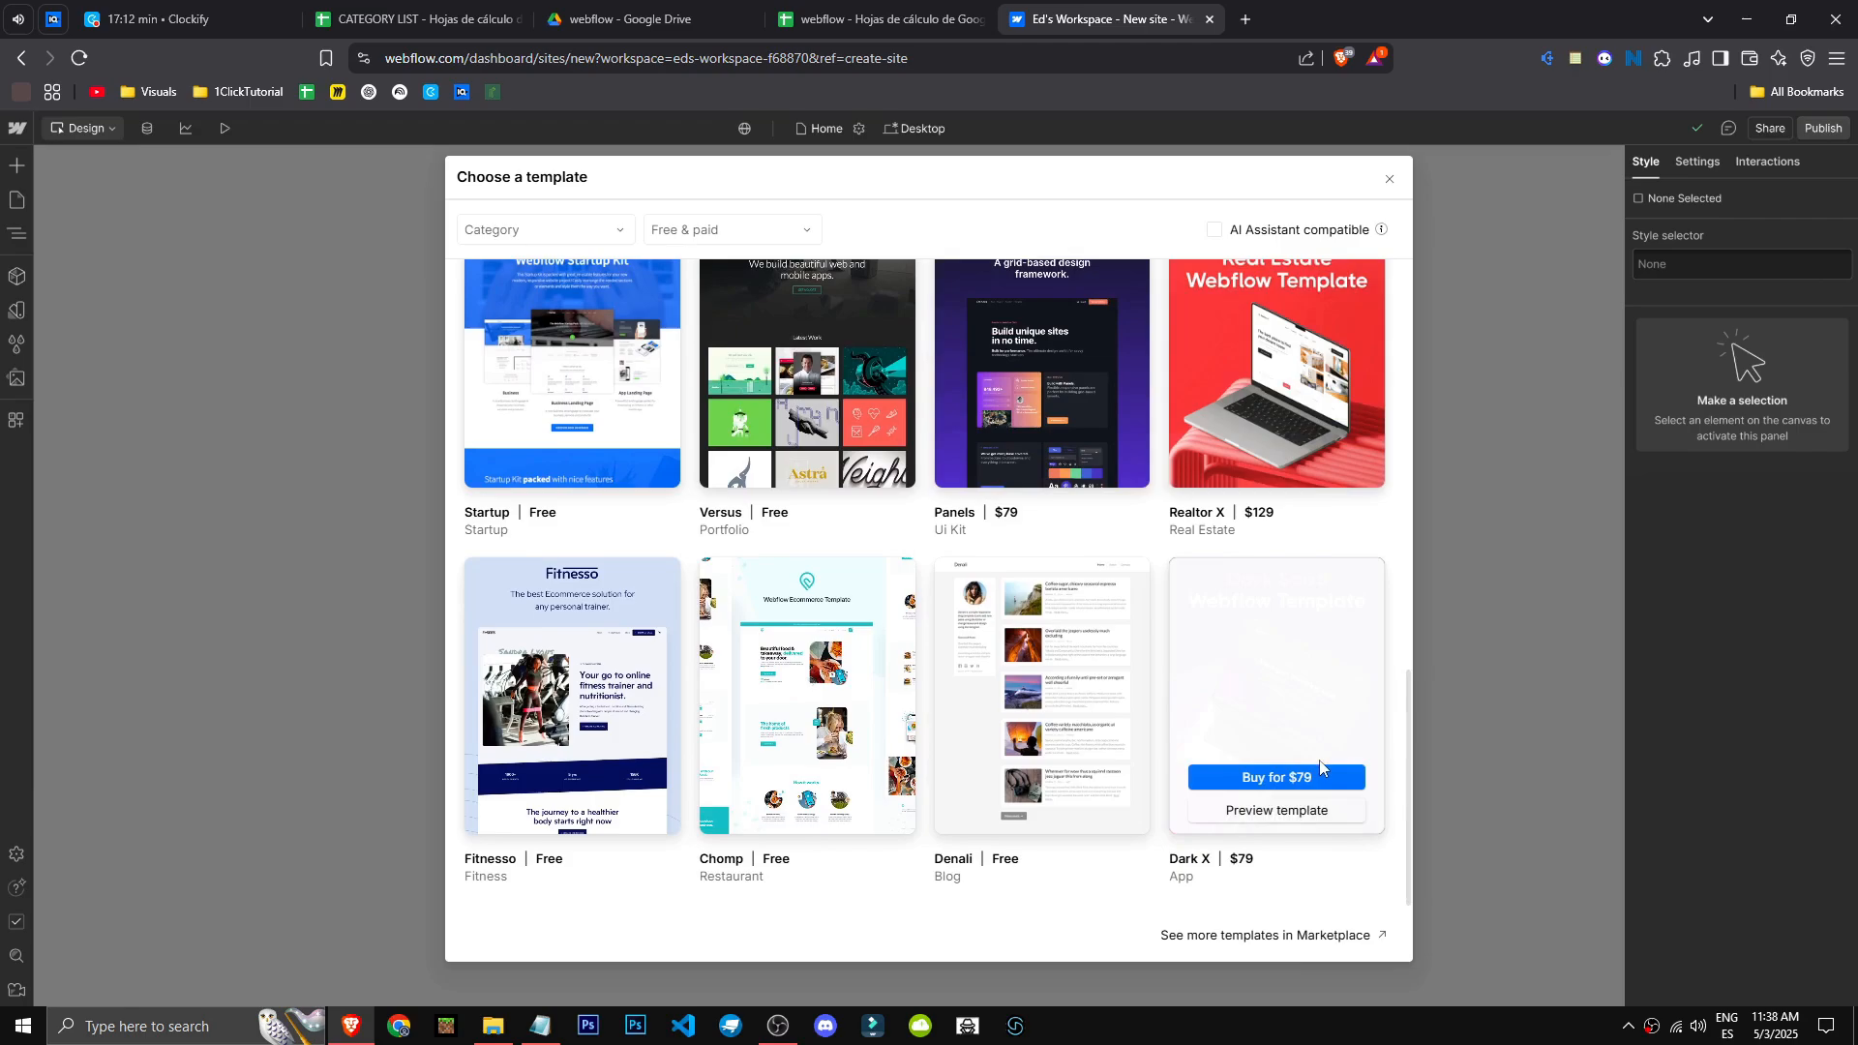
scroll(1234, 874, "up", 9)
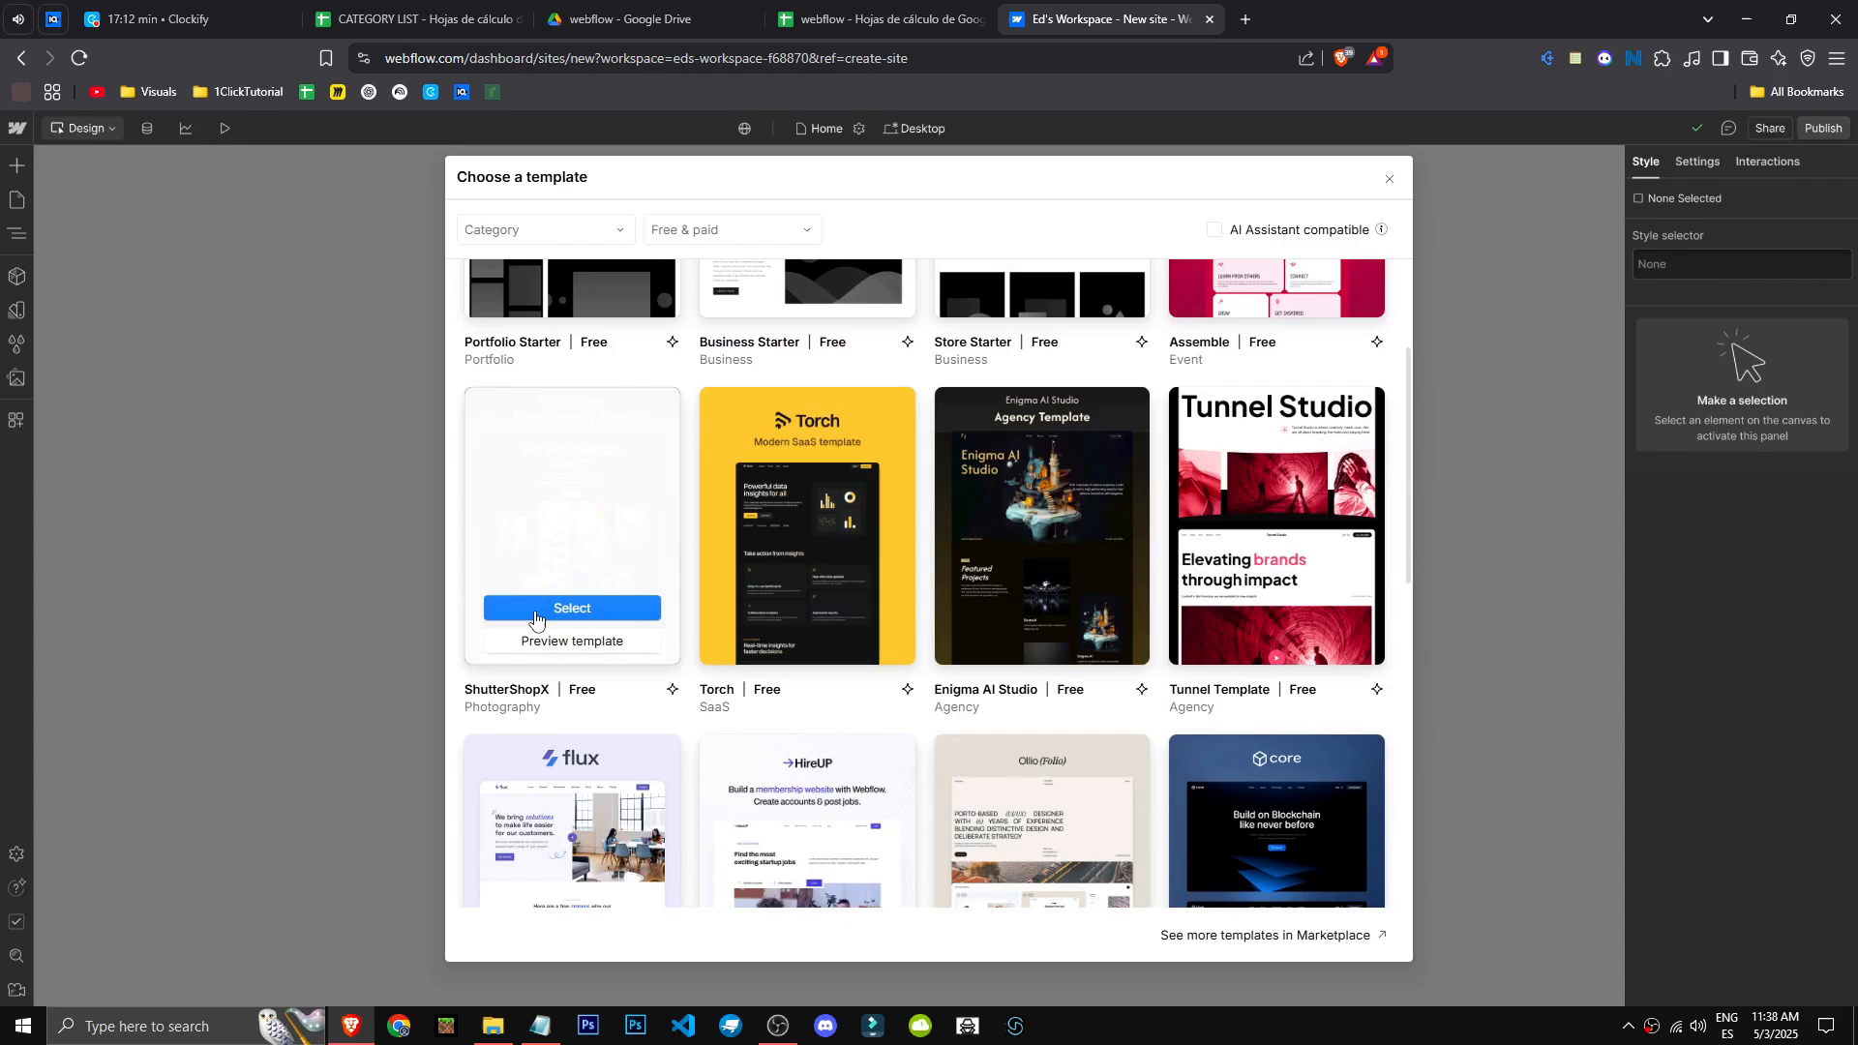
scroll(1345, 610, "up", 3)
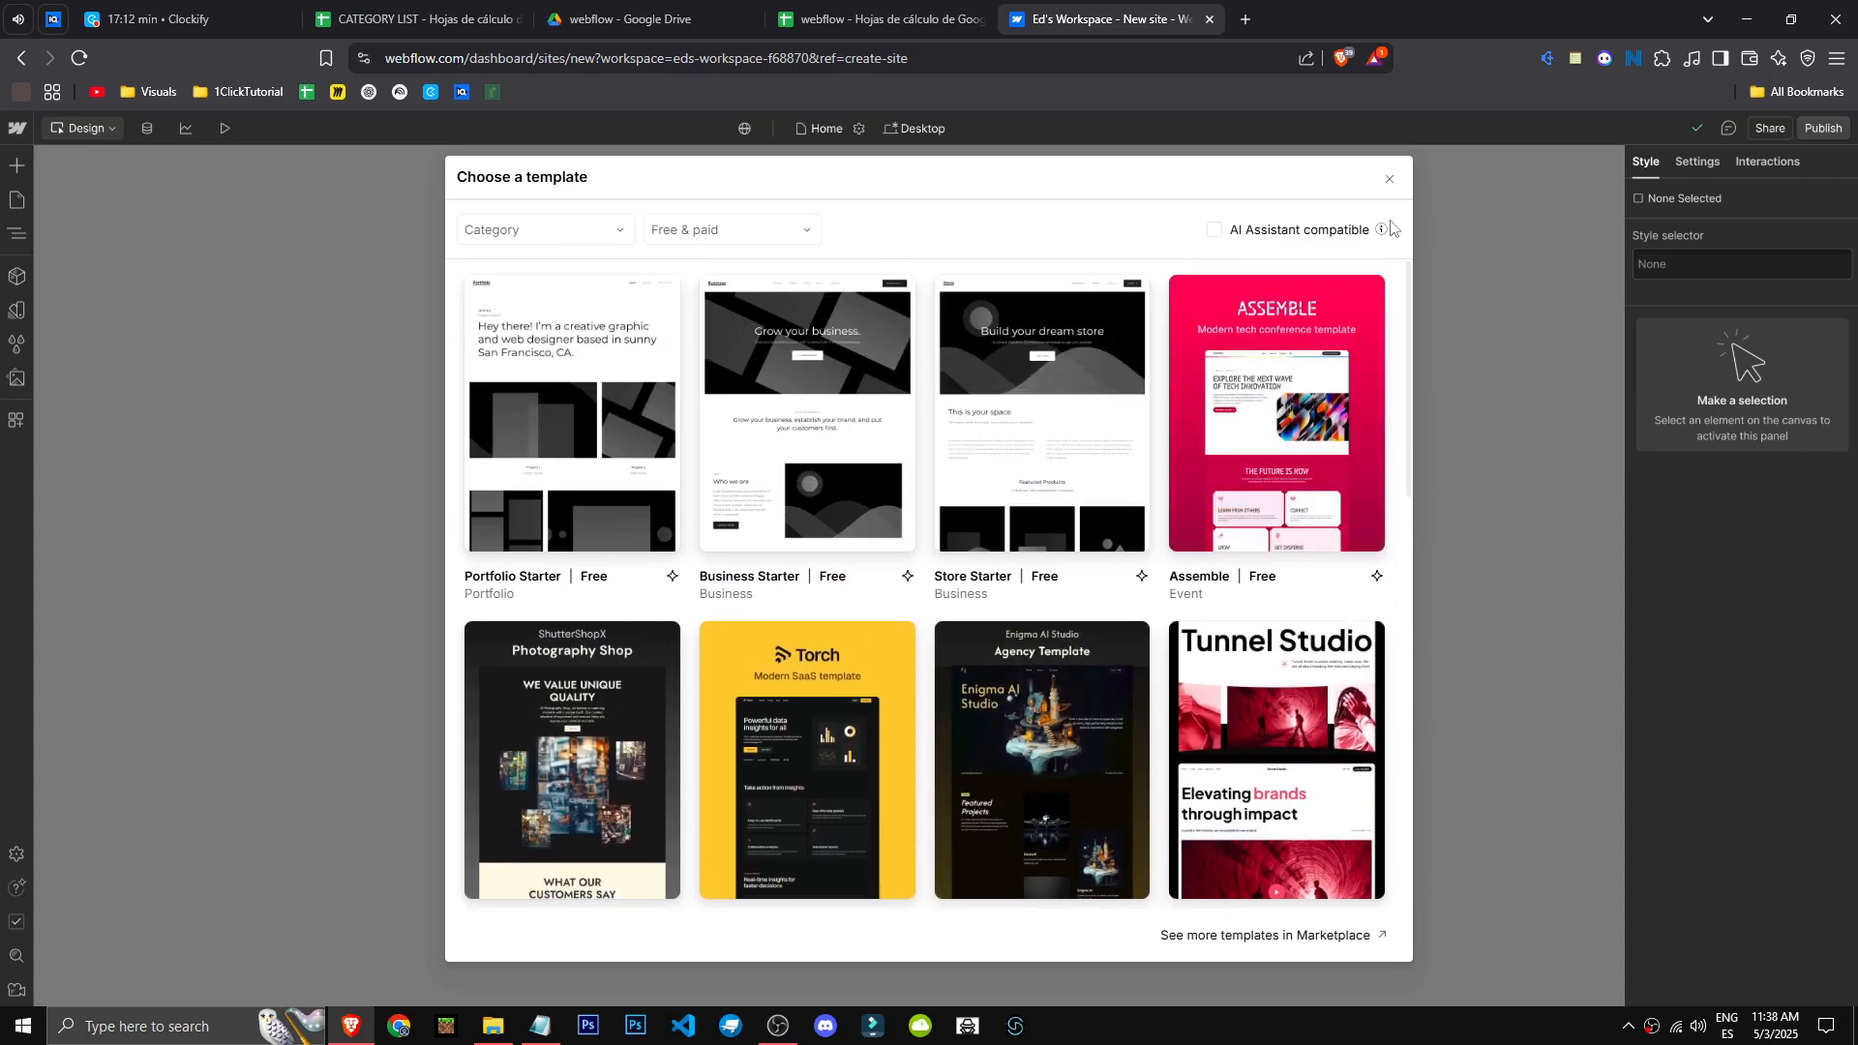
left_click(1388, 181)
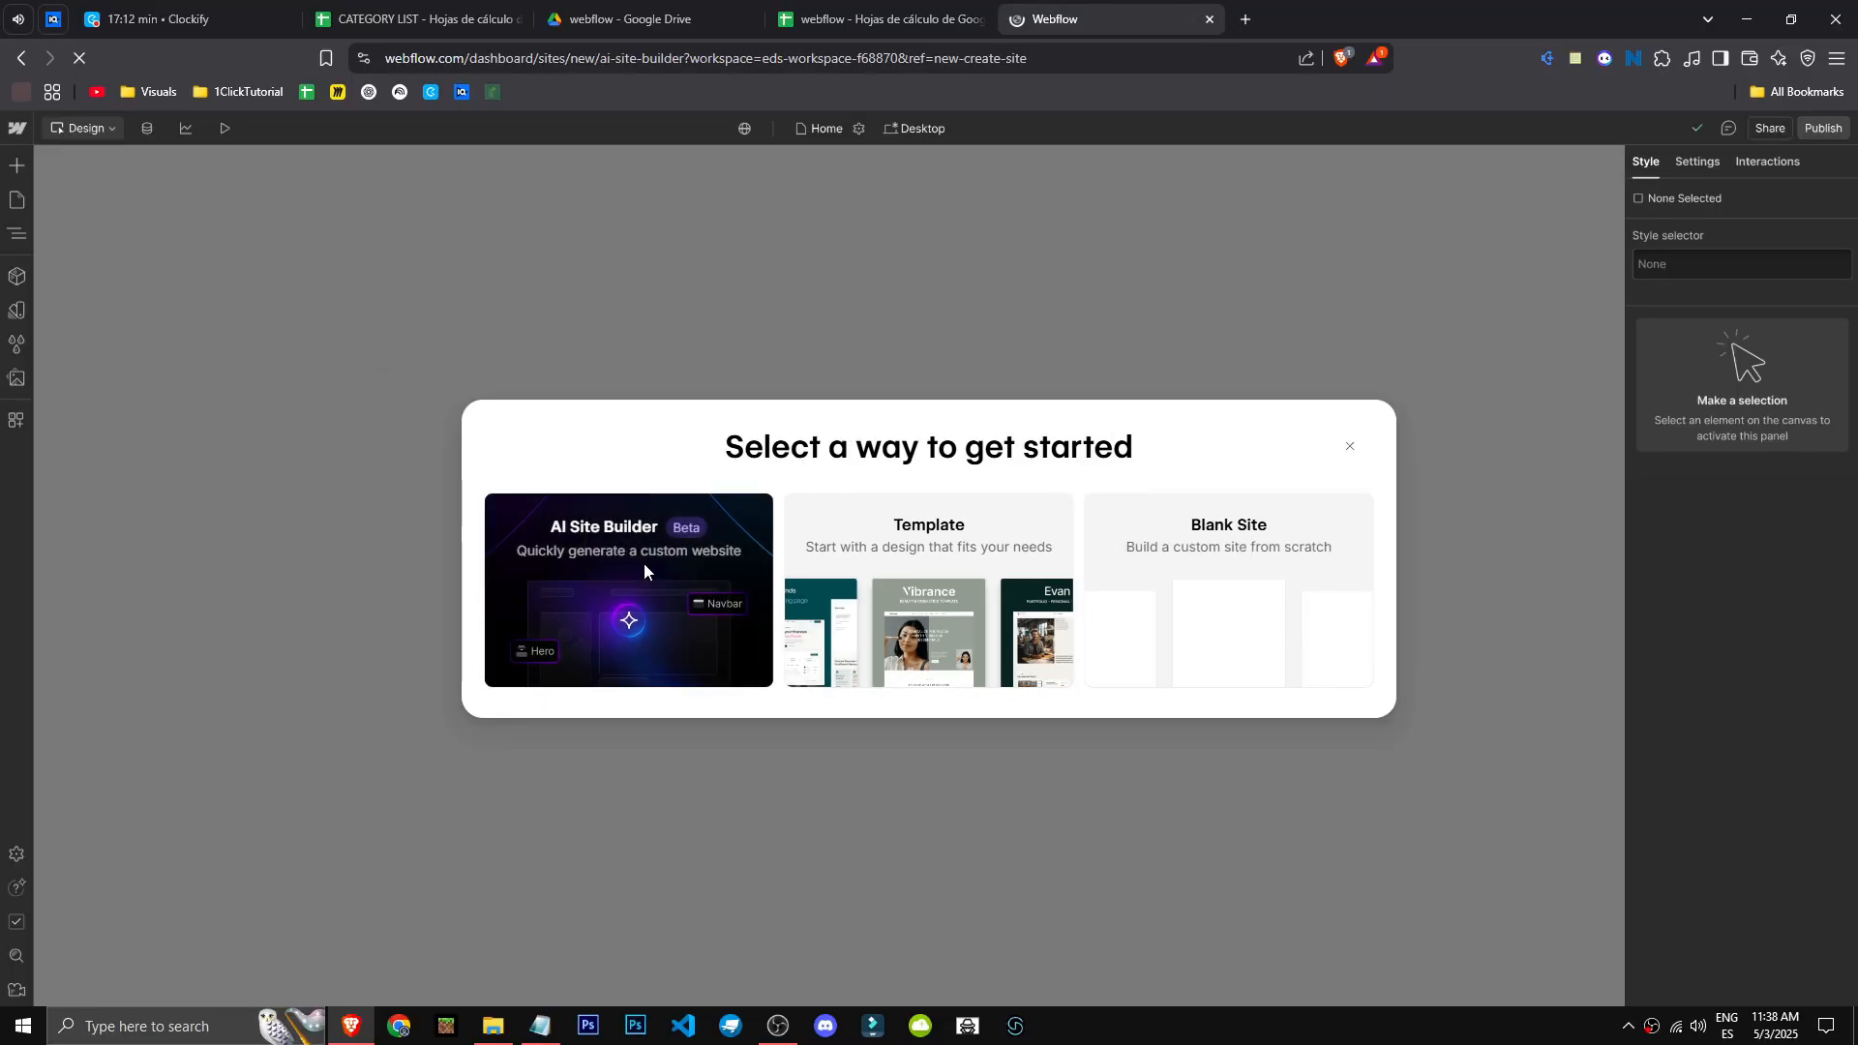
Step: Start the AI Site Builder for a business named 1ClickTutorial and continue to the business details
left_click(586, 570)
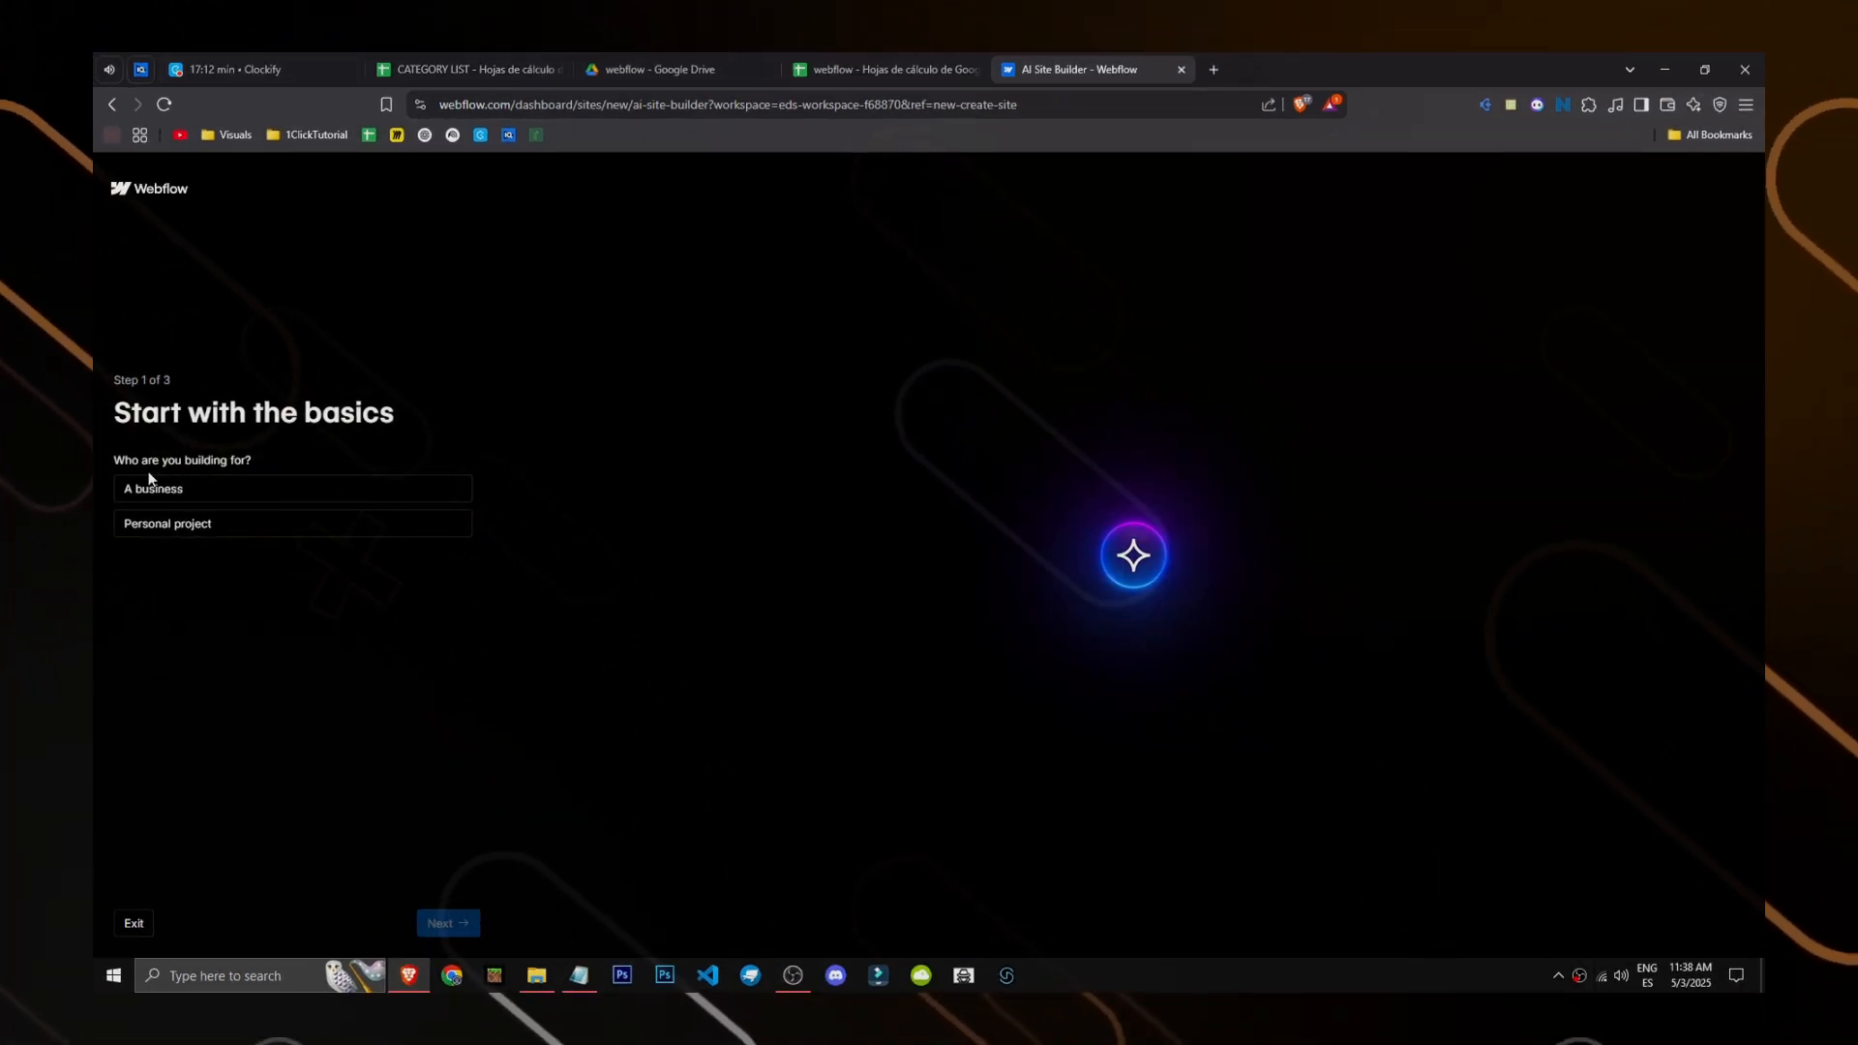
left_click_drag(116, 460, 233, 462)
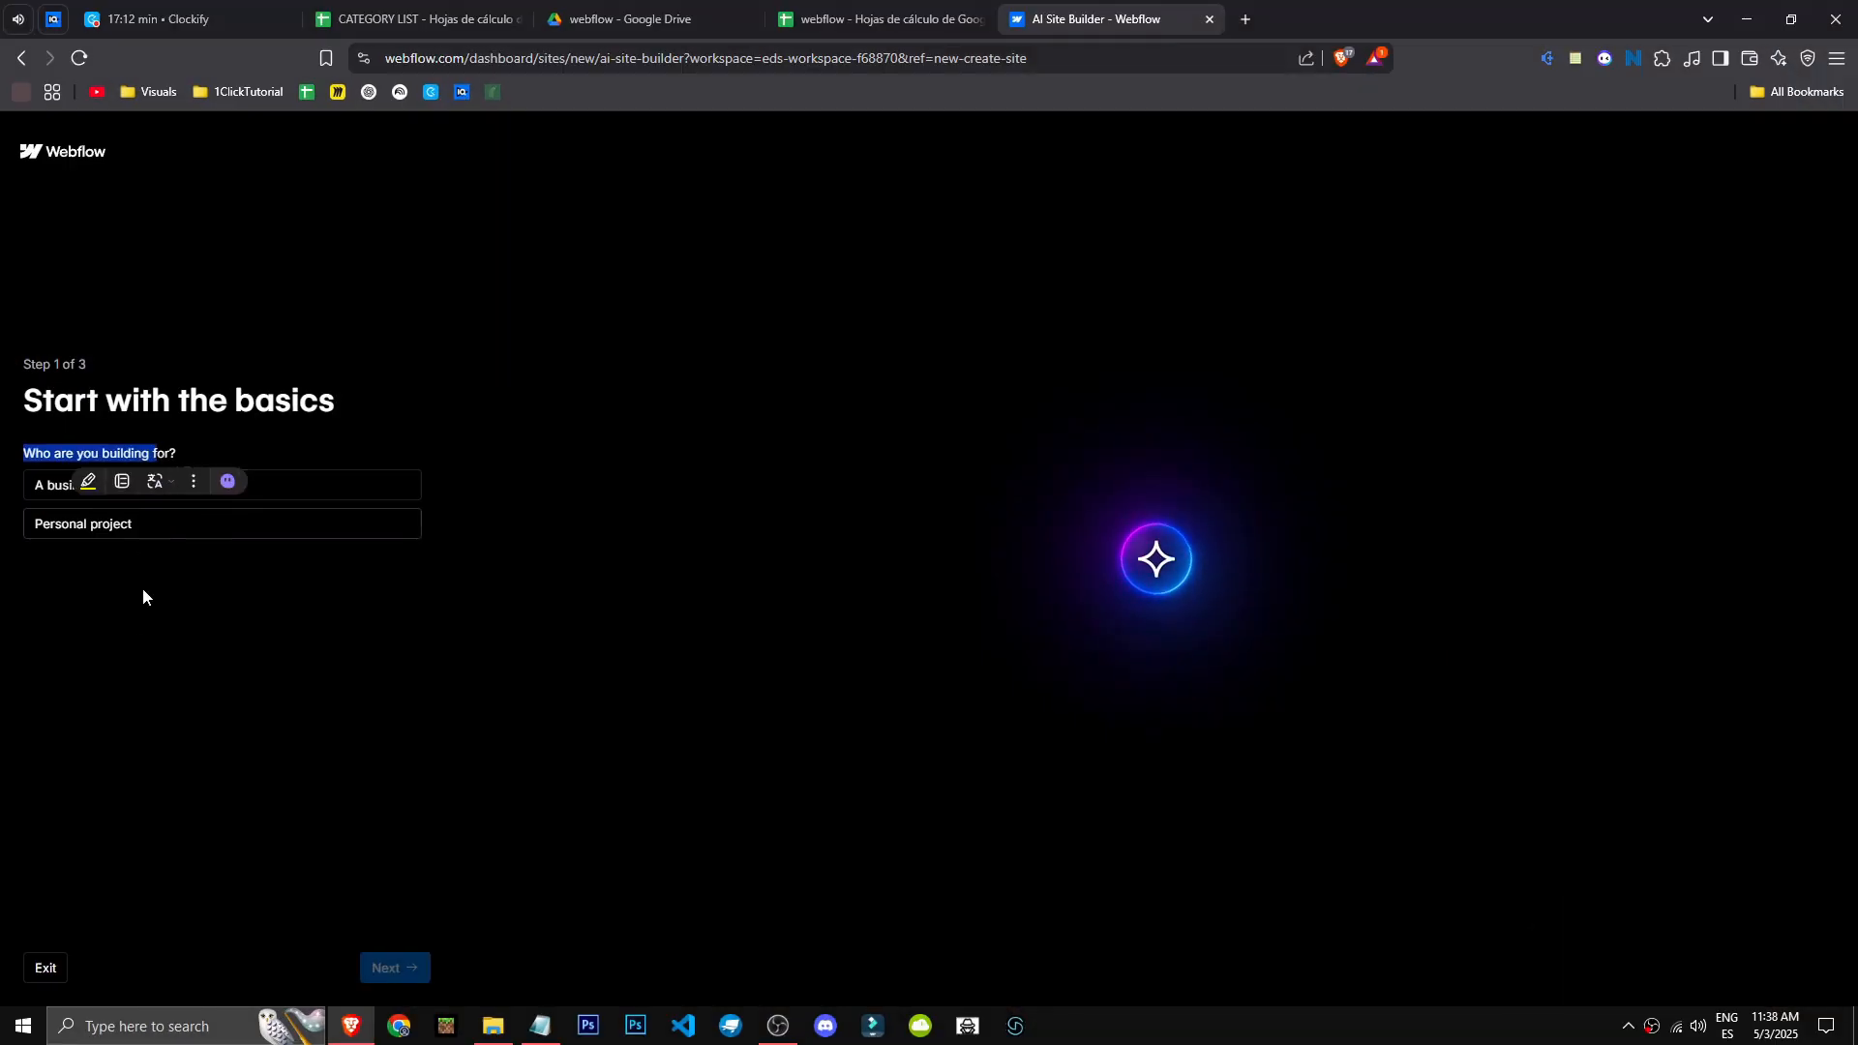
left_click(145, 486)
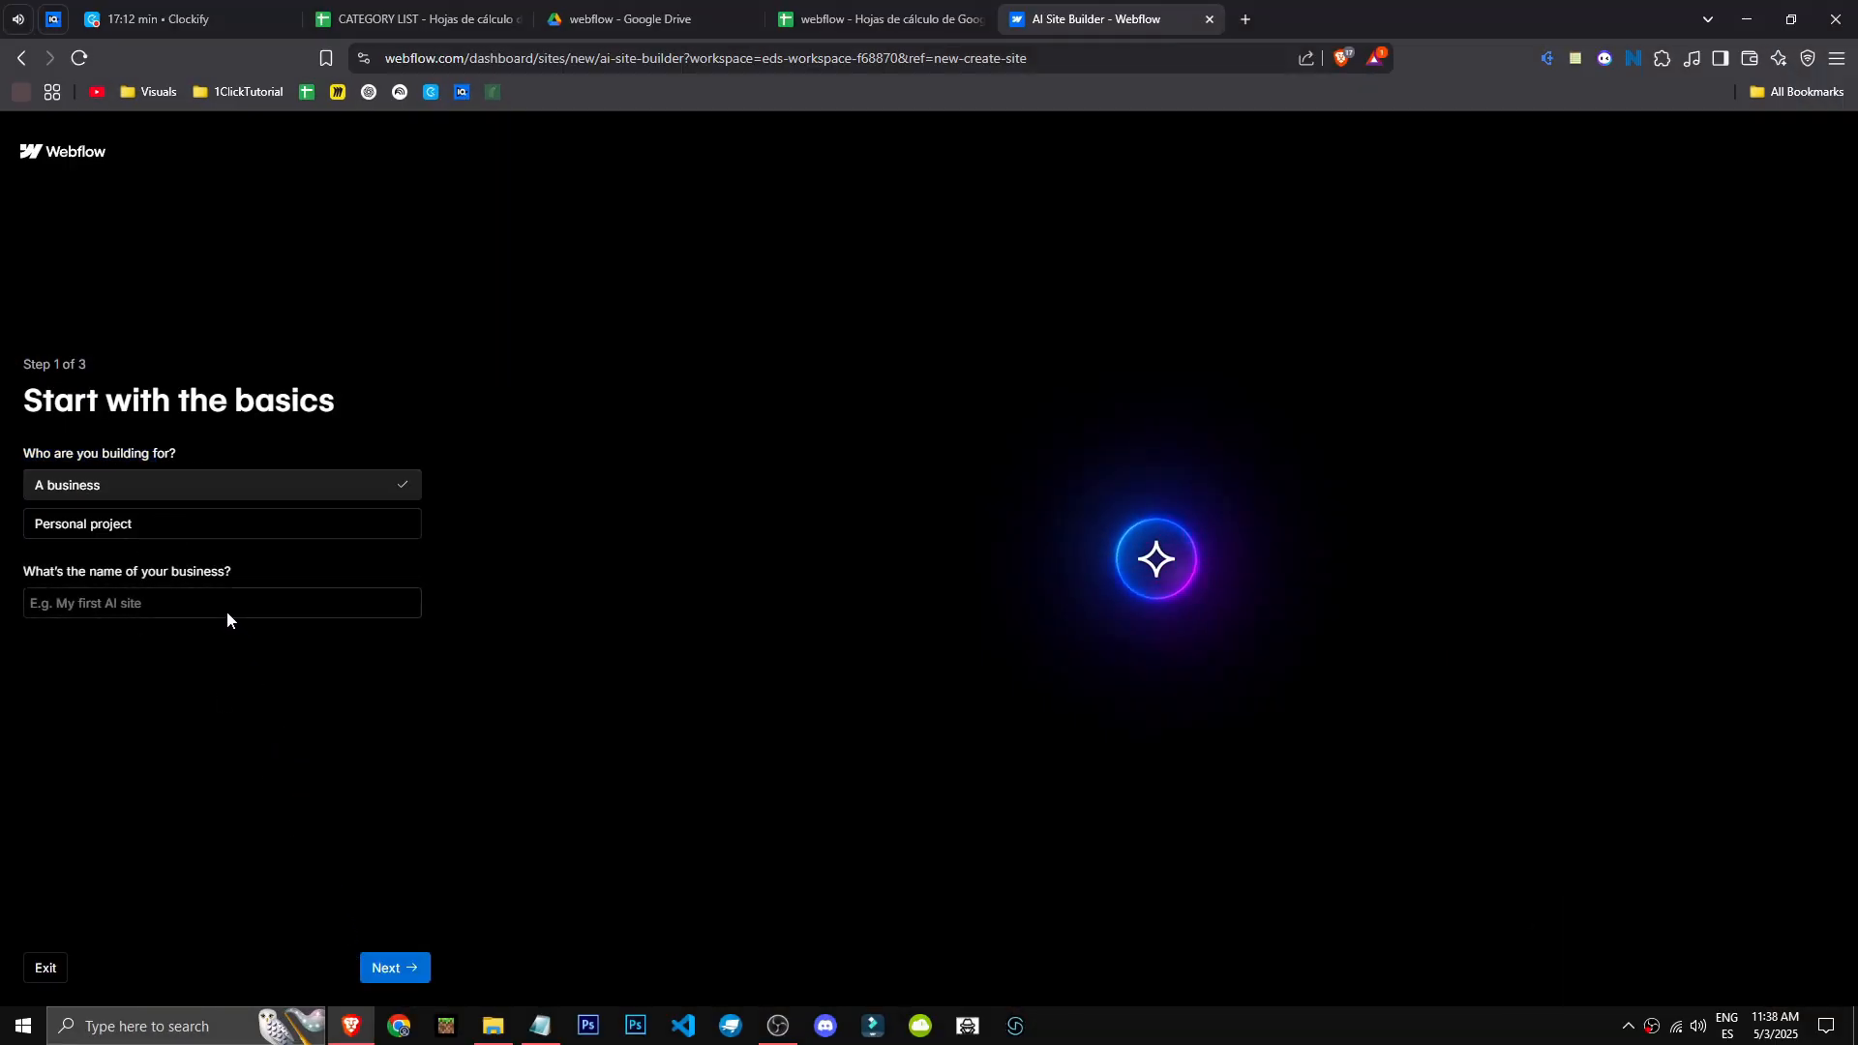
left_click(224, 608)
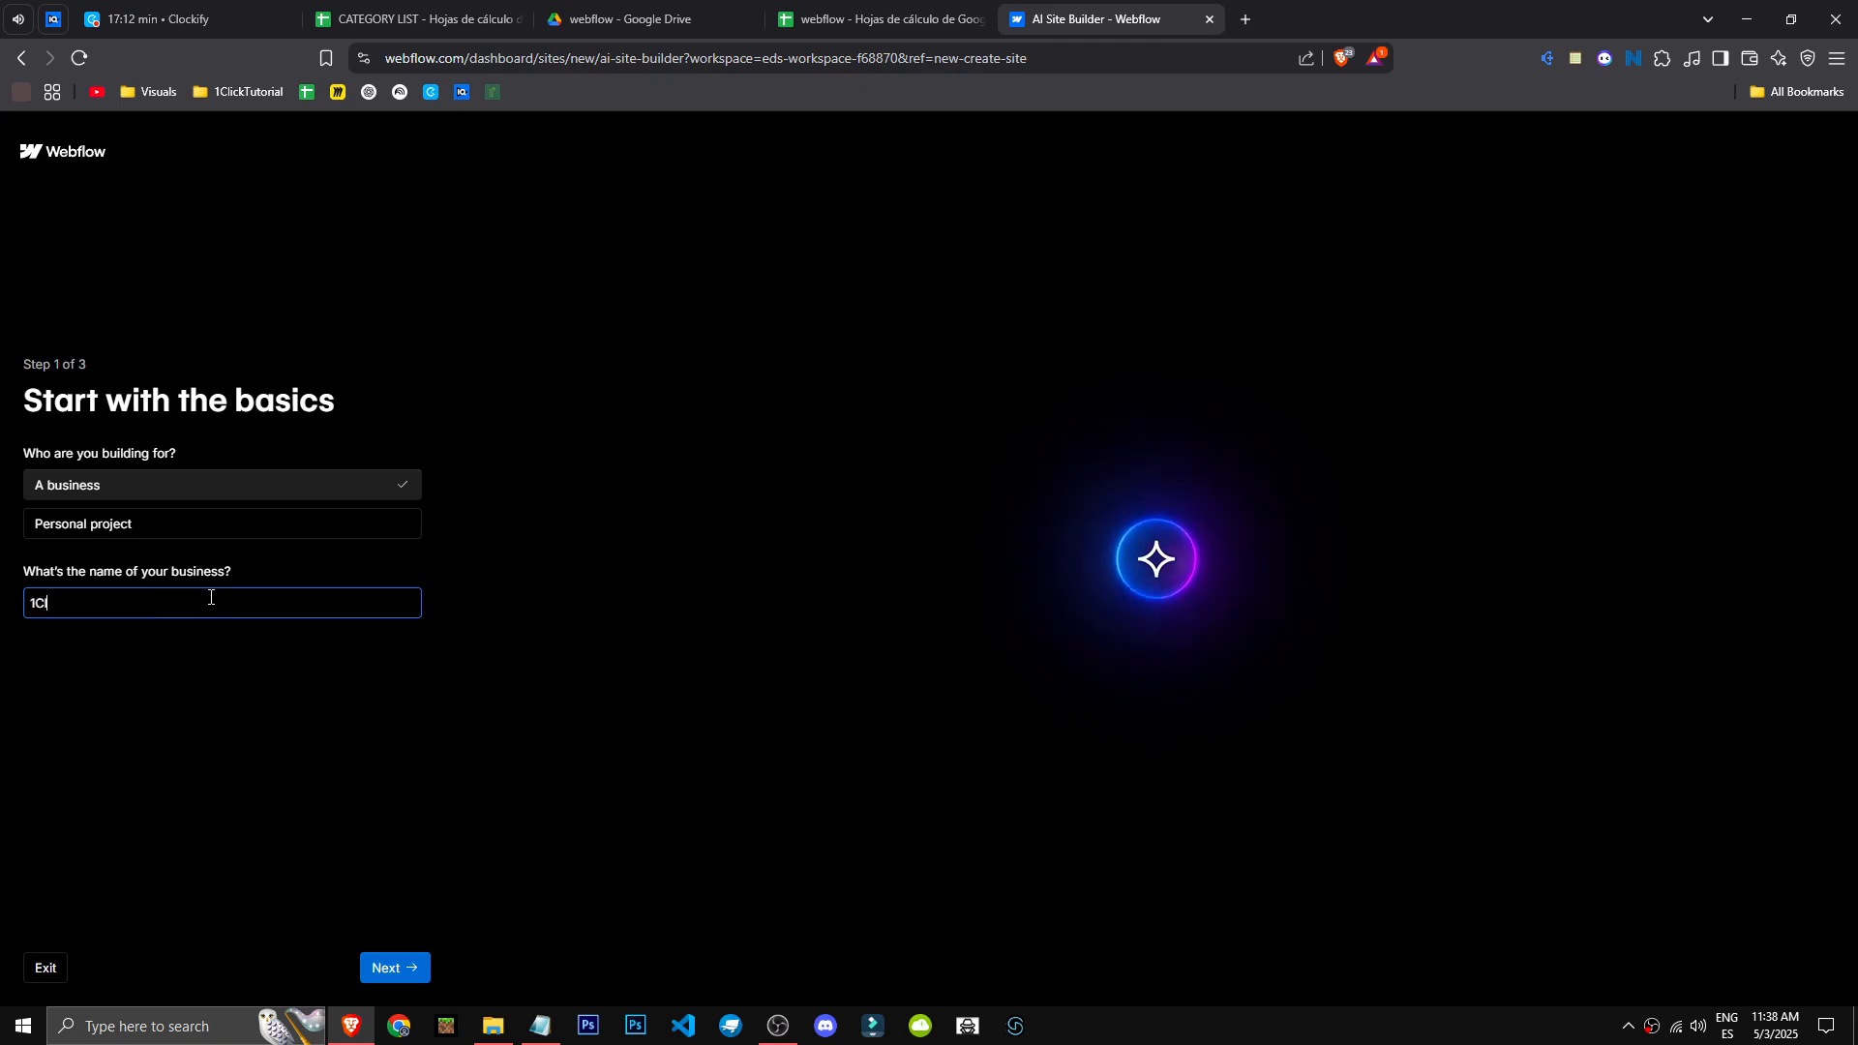
type("1ClickTutorial")
key("Return")
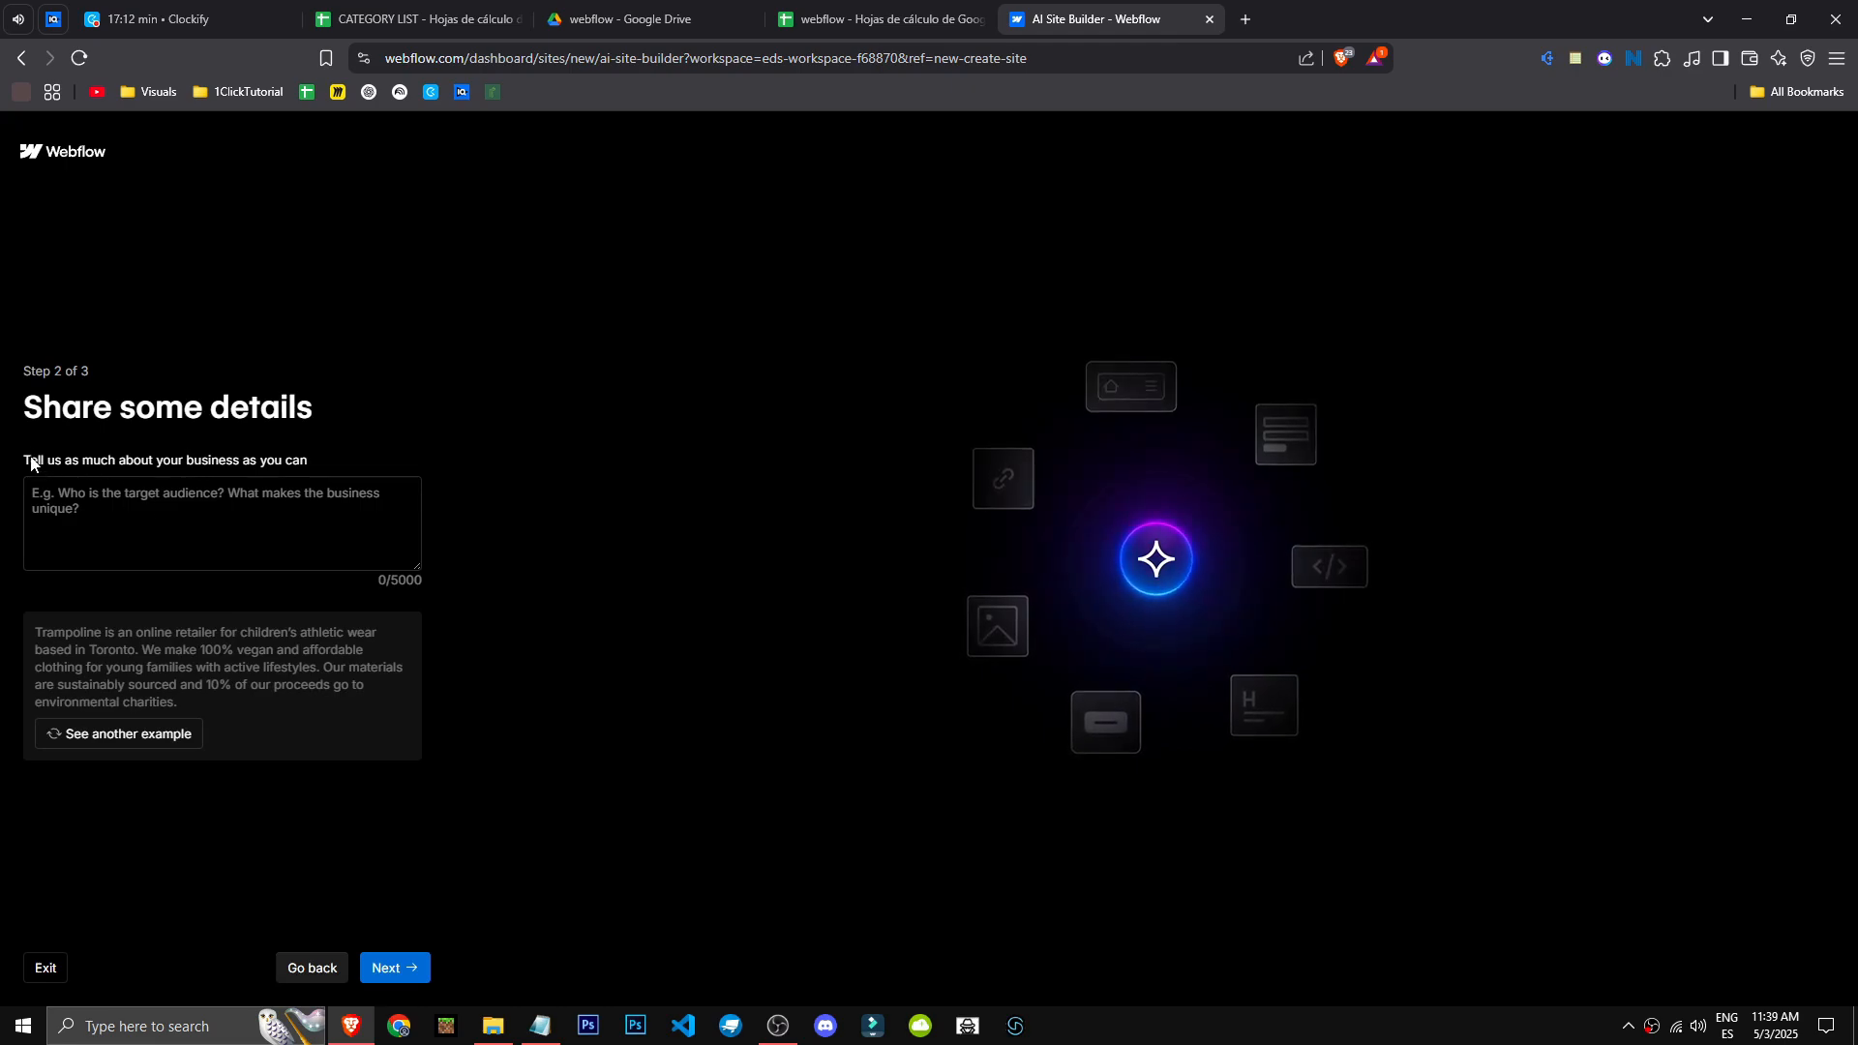
Step: Paste and review the business description covering the digital store, automation courses, About Us section and AI blog, and continue to the style options
left_click_drag(31, 463, 205, 458)
left_click(94, 515)
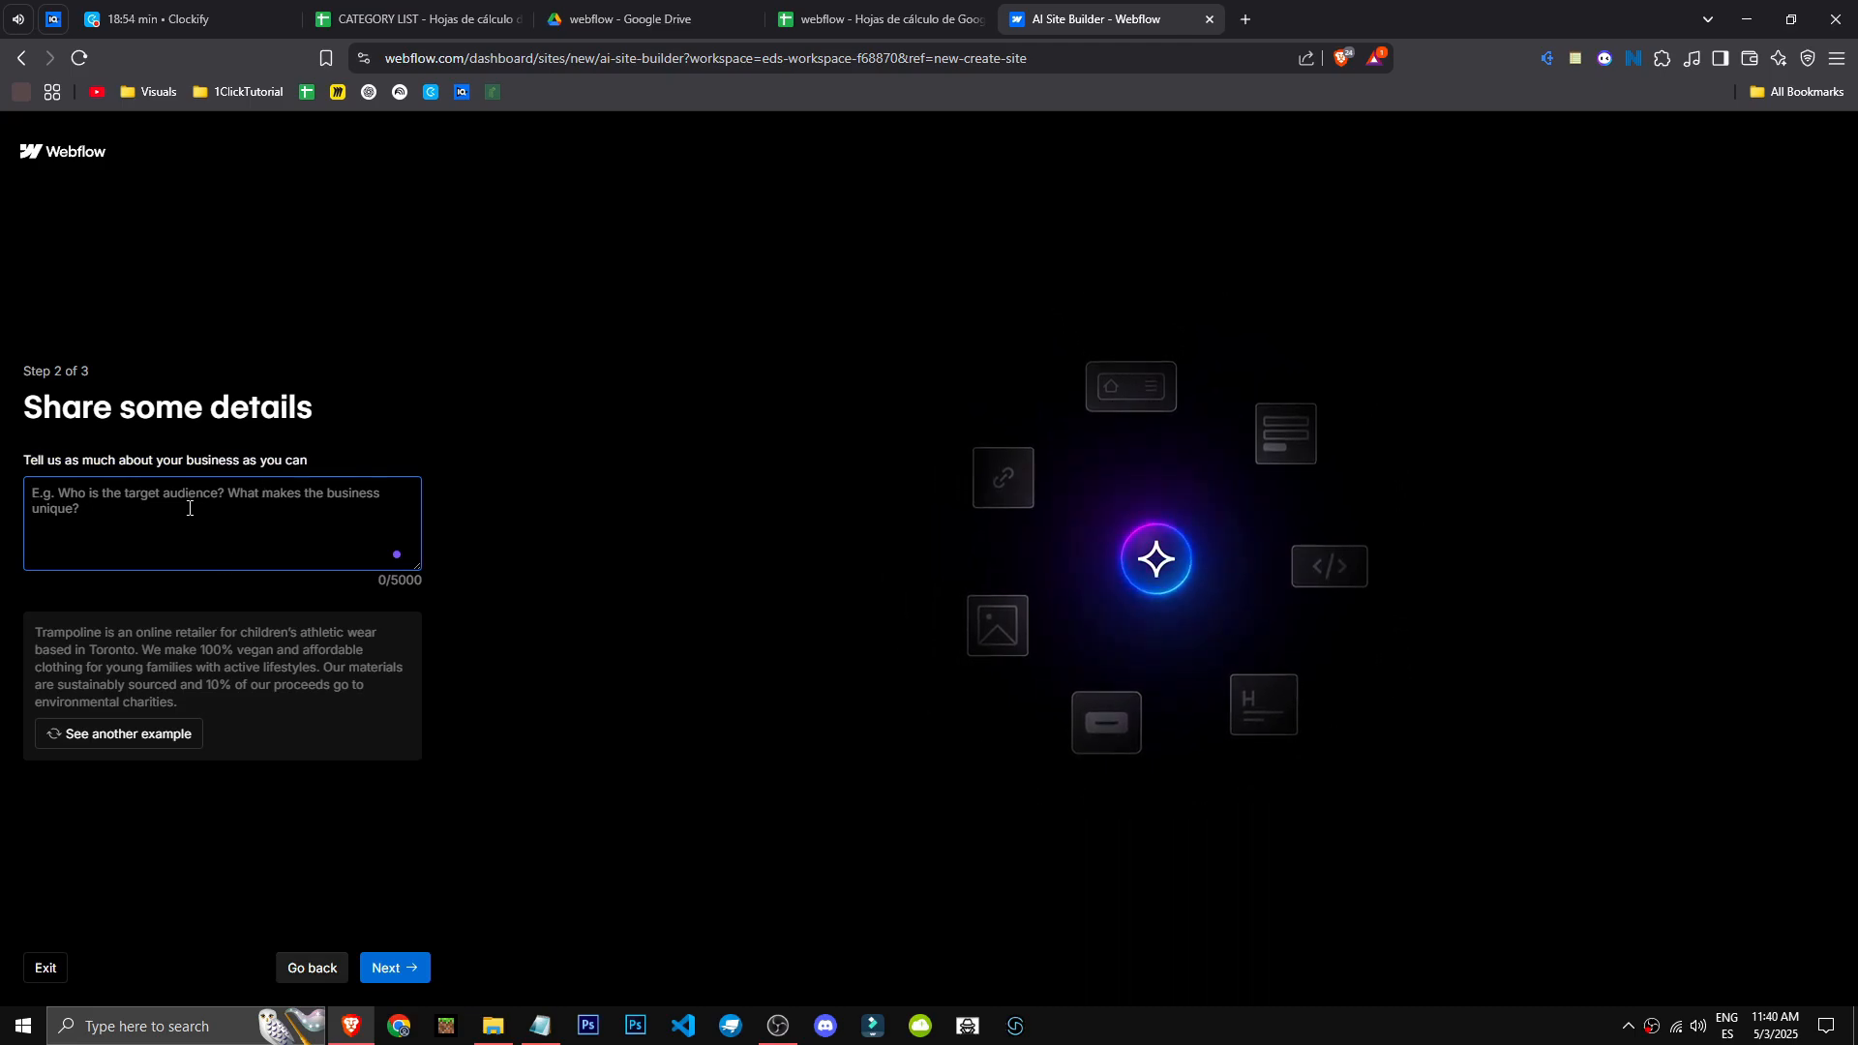
key("ctrl+v")
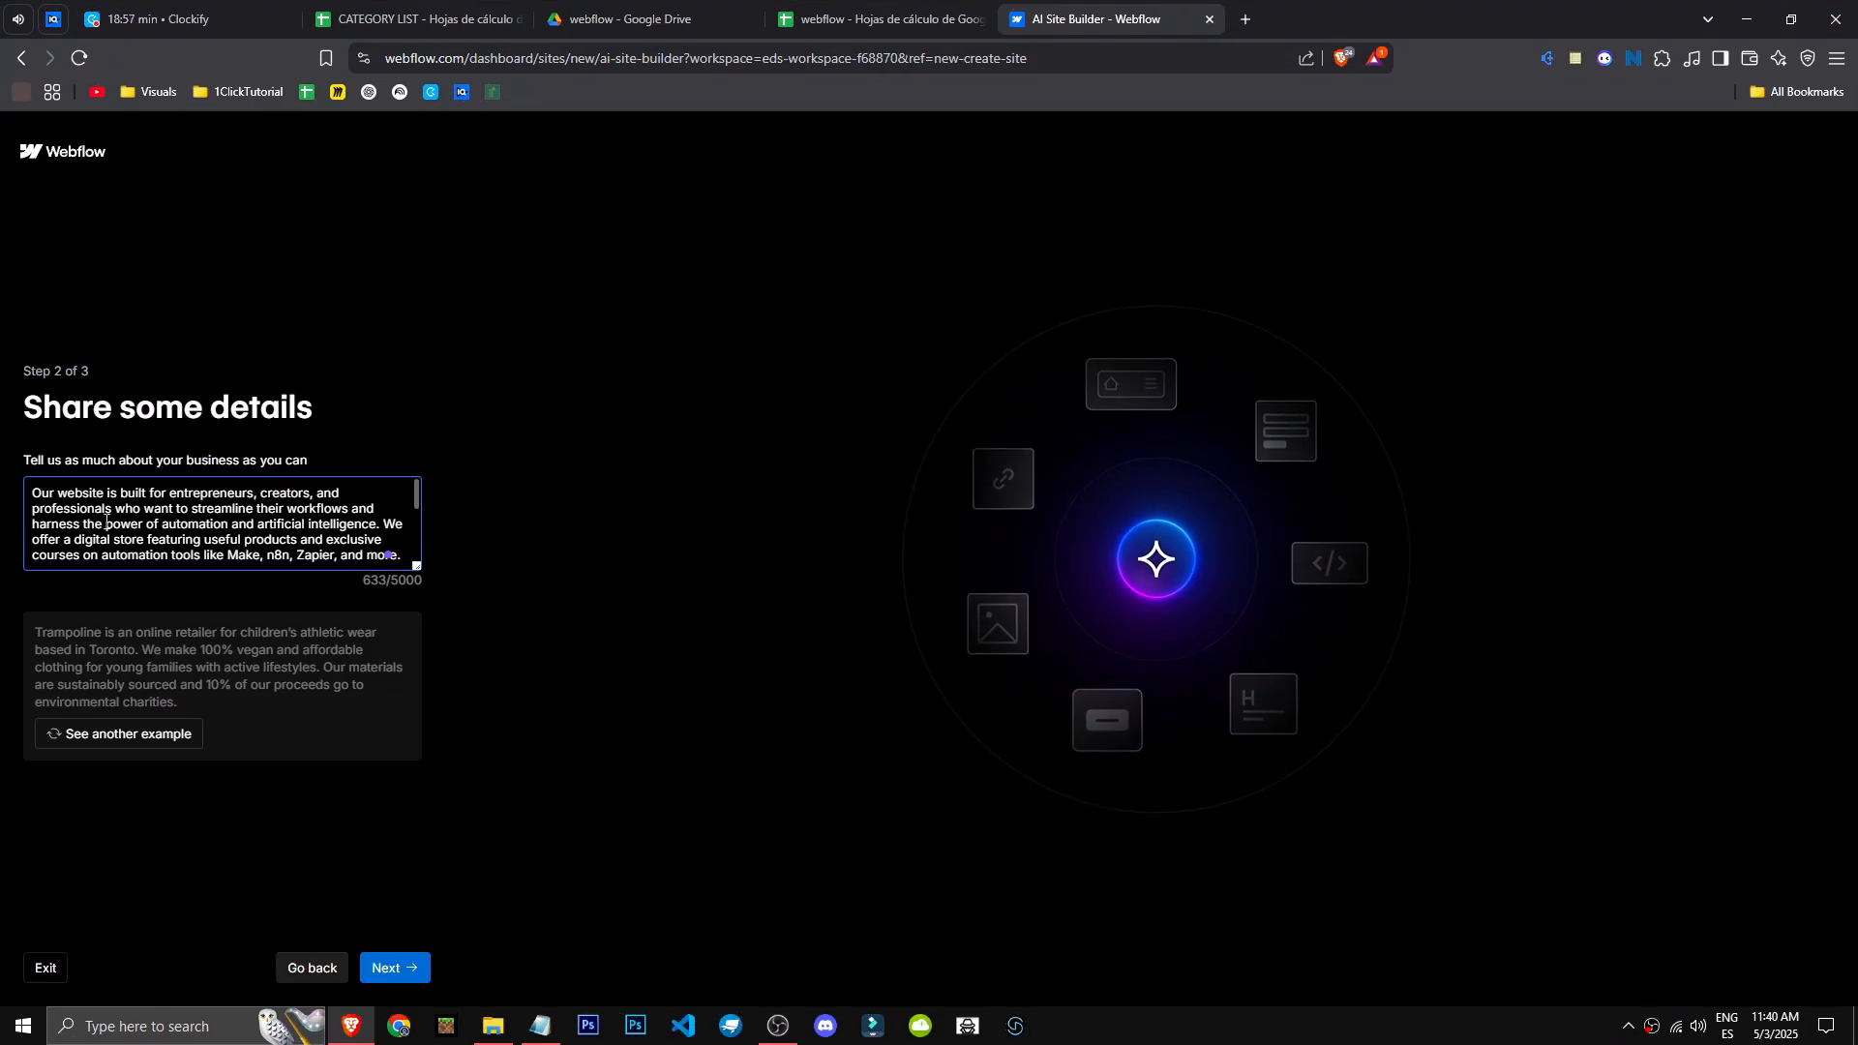
scroll(186, 528, "down", 2)
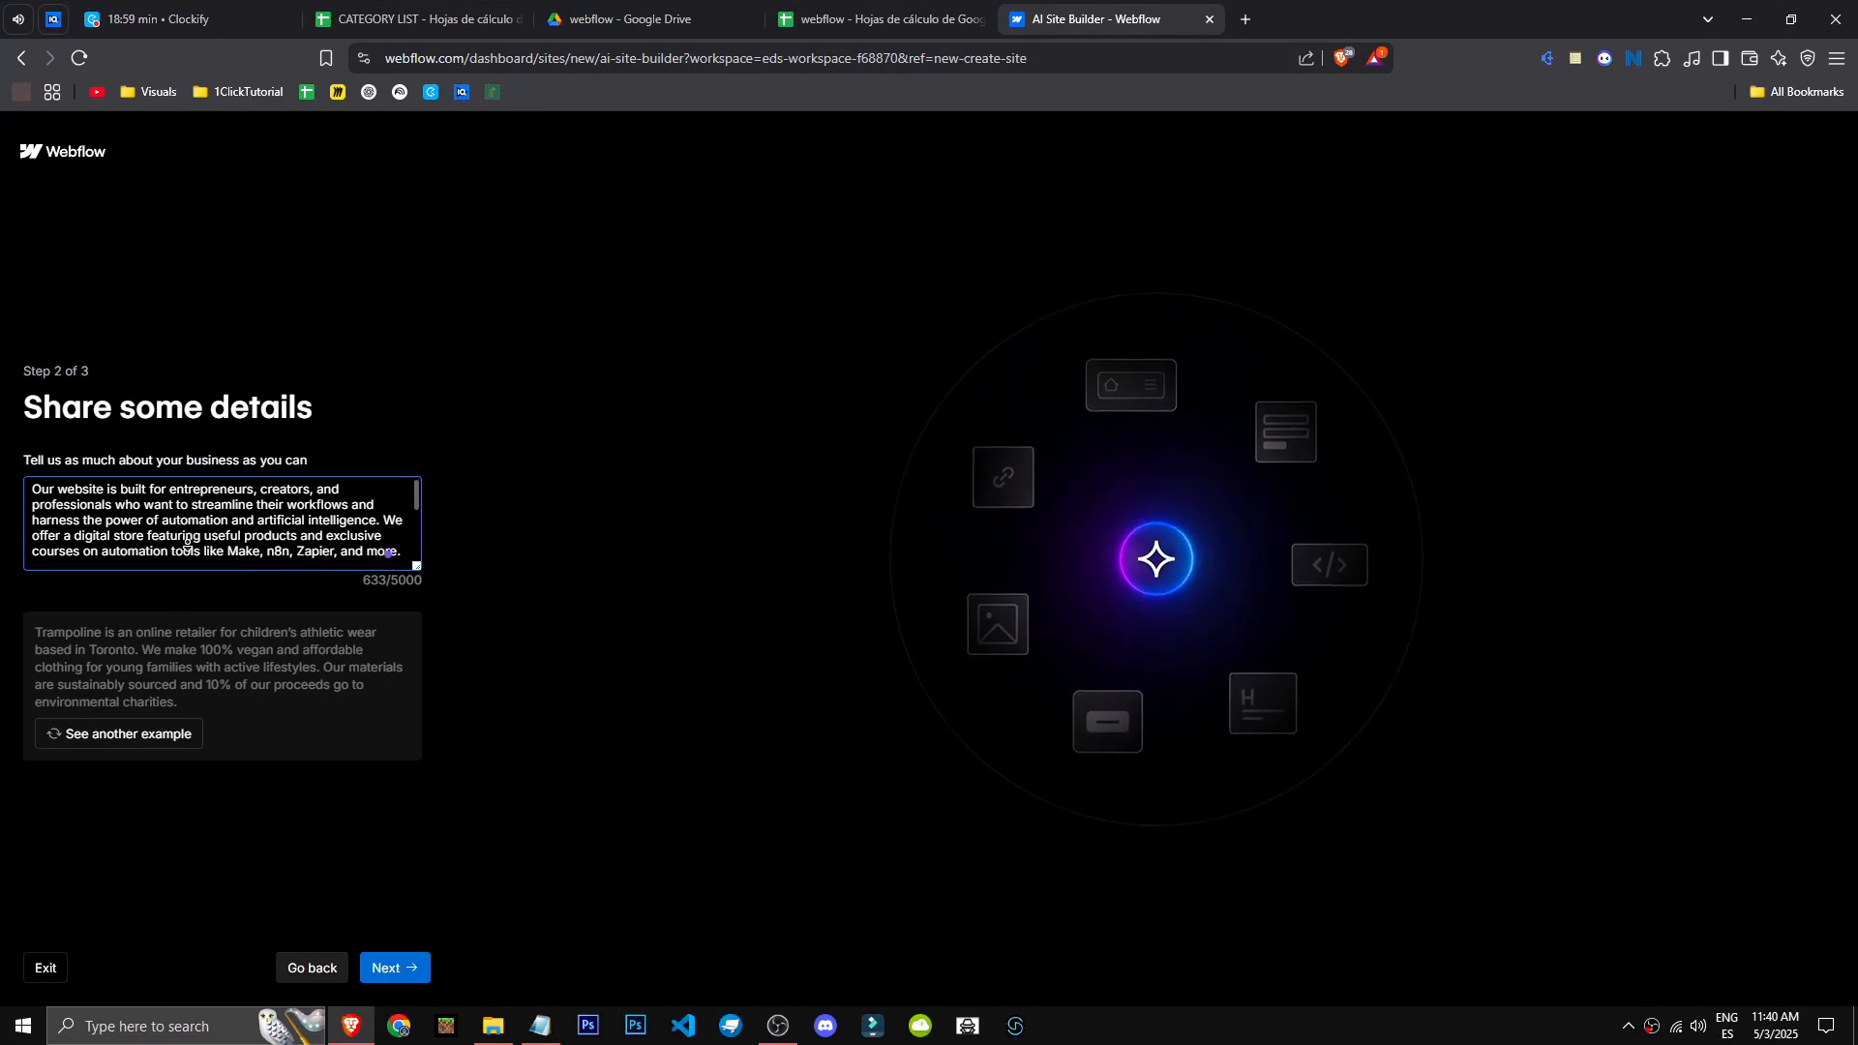
left_click_drag(251, 529, 303, 528)
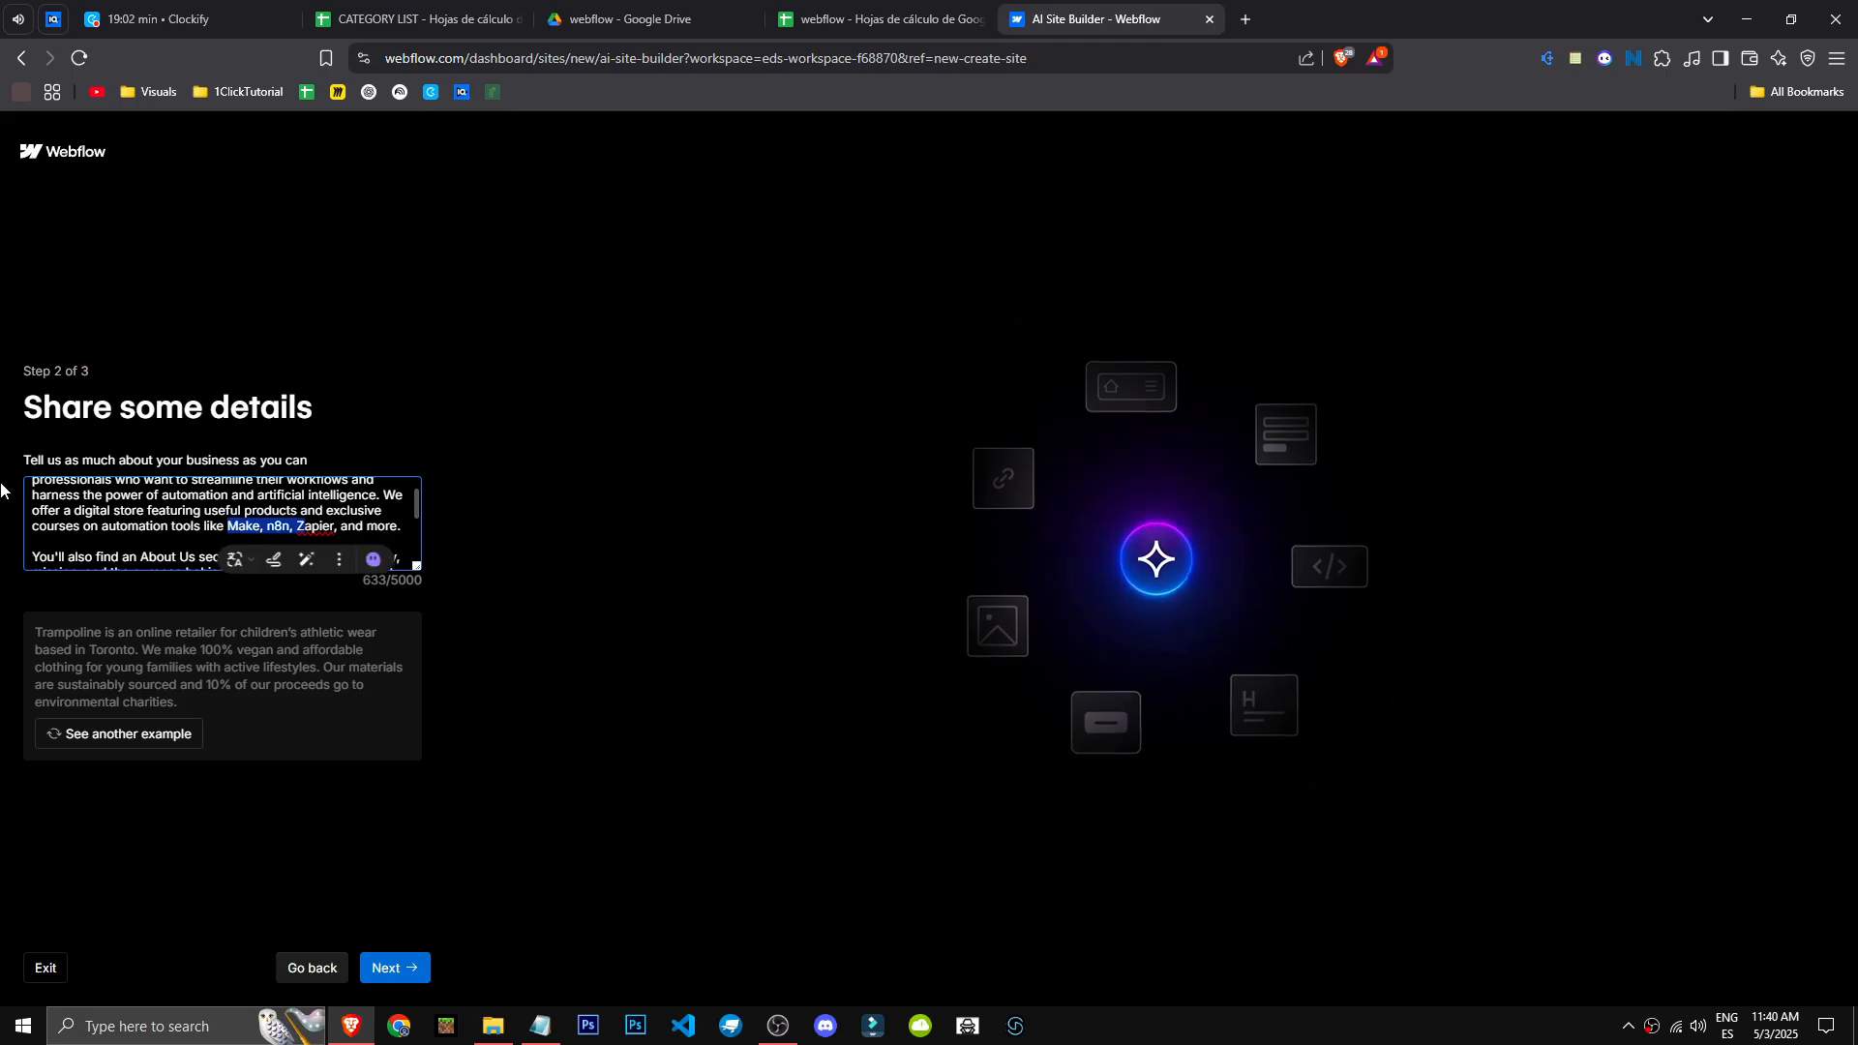
middle_click(180, 516)
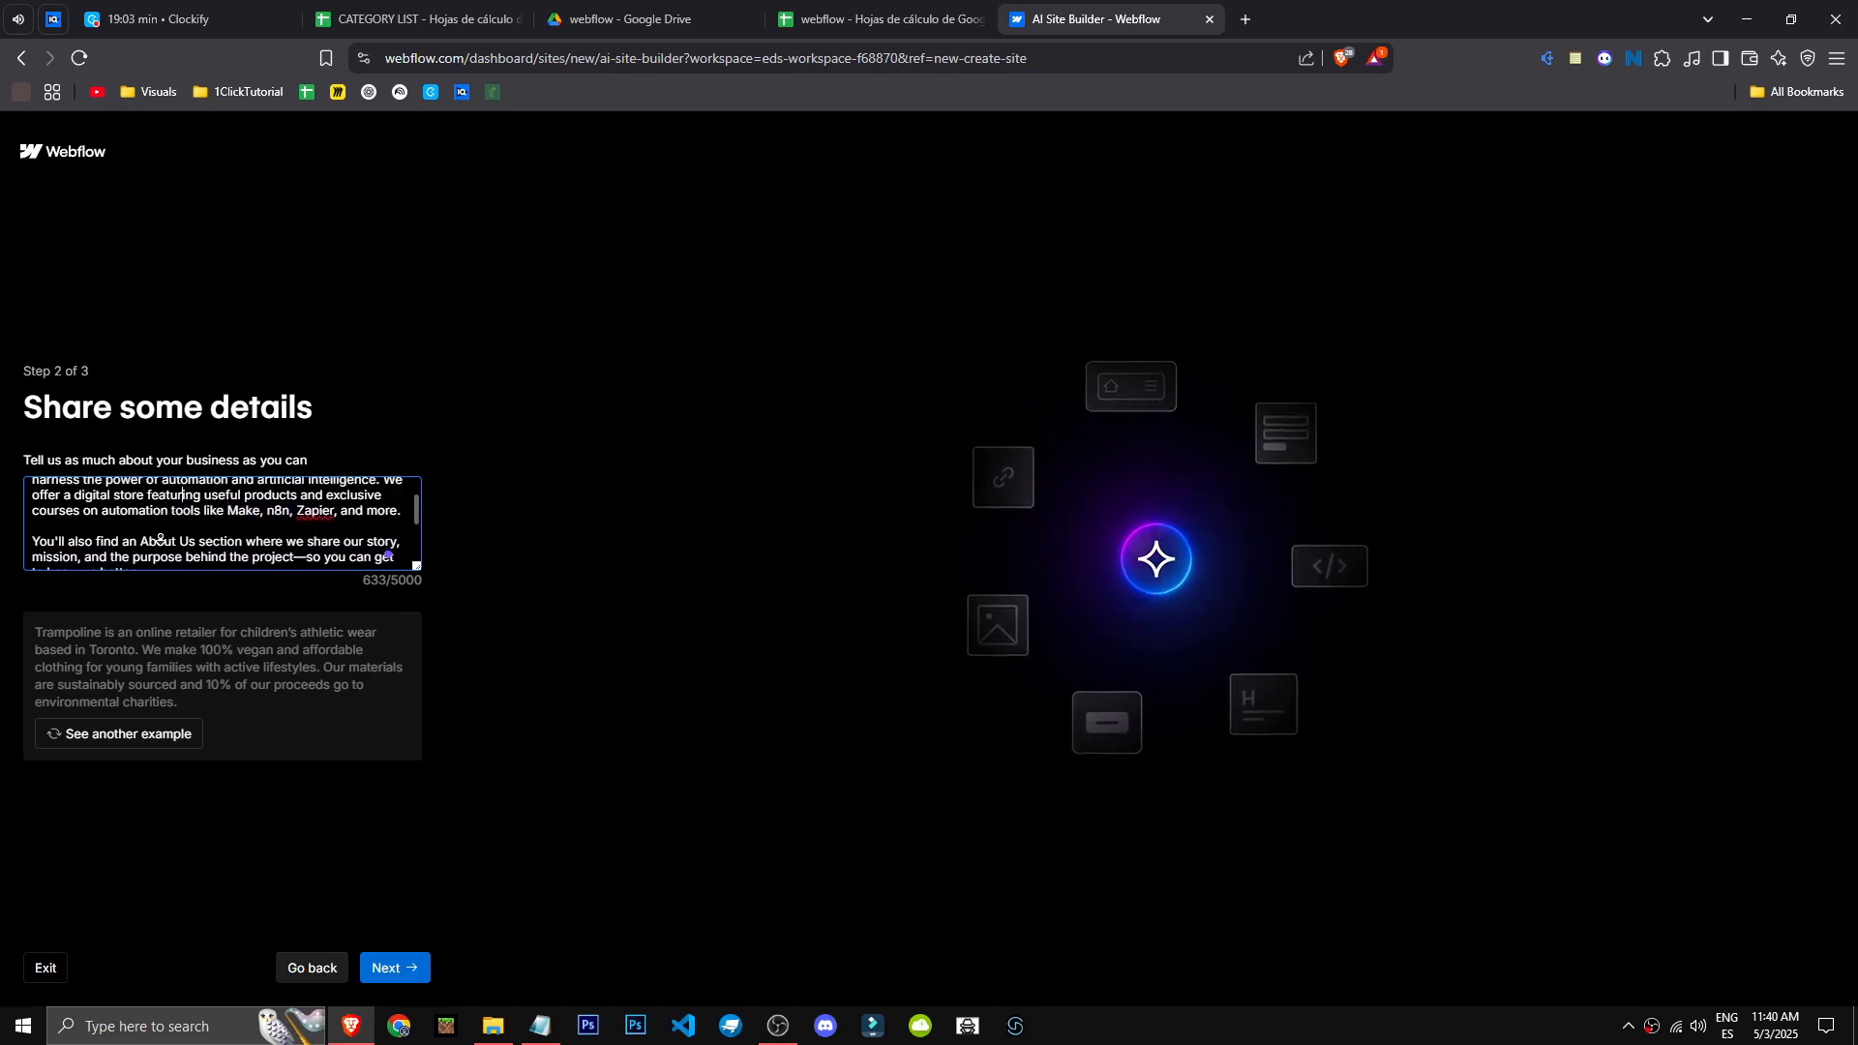
middle_click(160, 538)
scroll(158, 550, "down", 1)
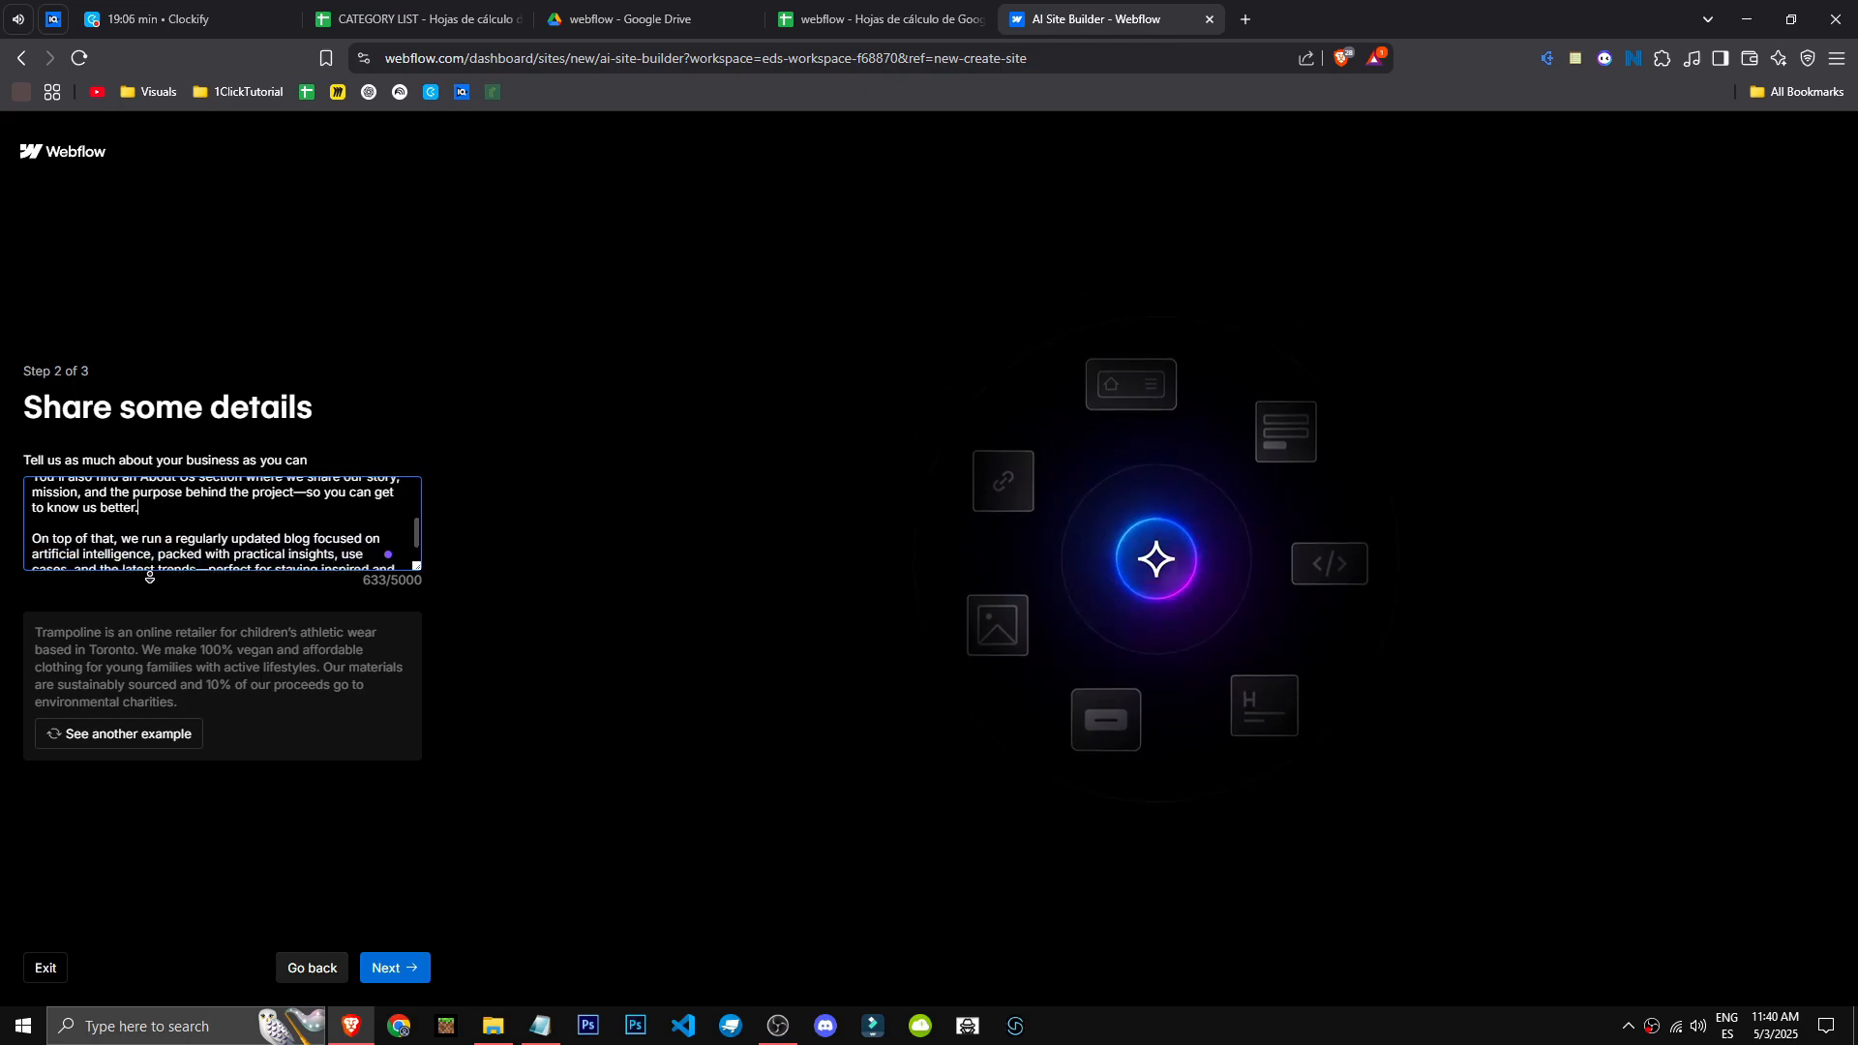
left_click(392, 974)
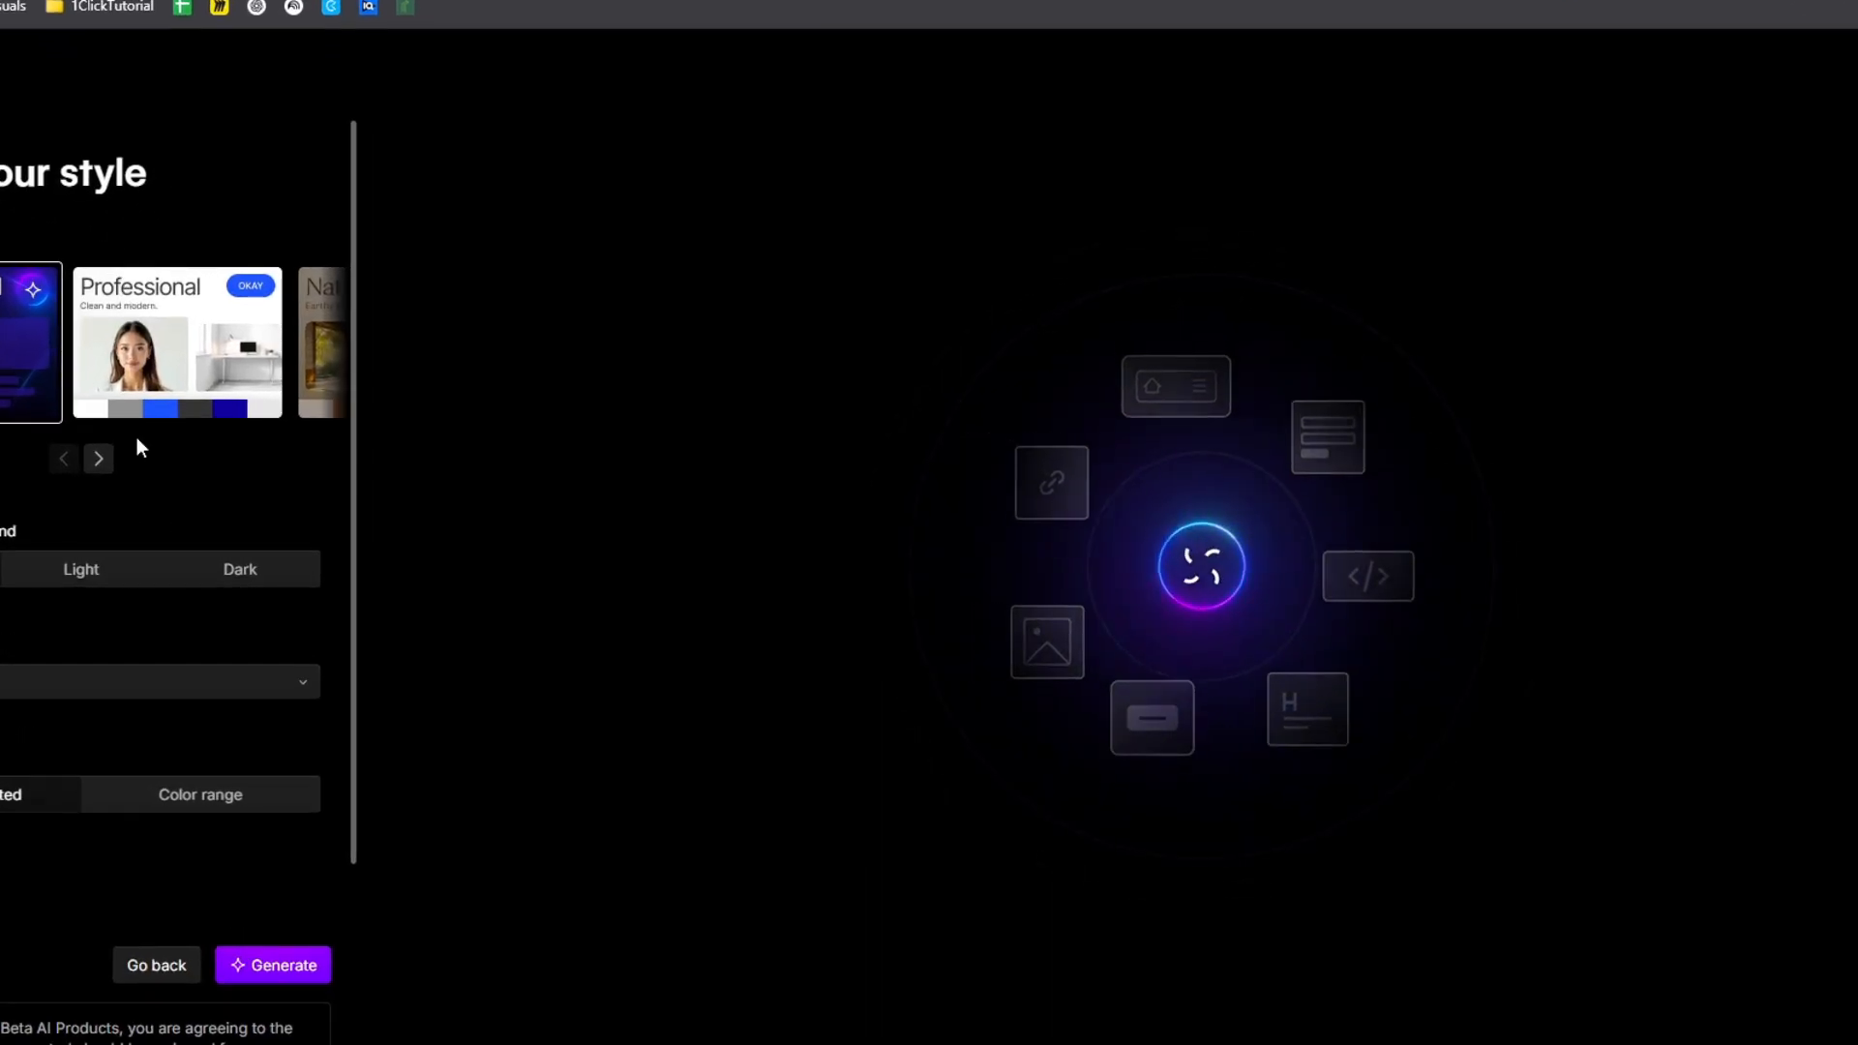
Step: Browse the available brand styles, from Professional and Minimal to Bold and Colorful, without choosing a different one
left_click(98, 458)
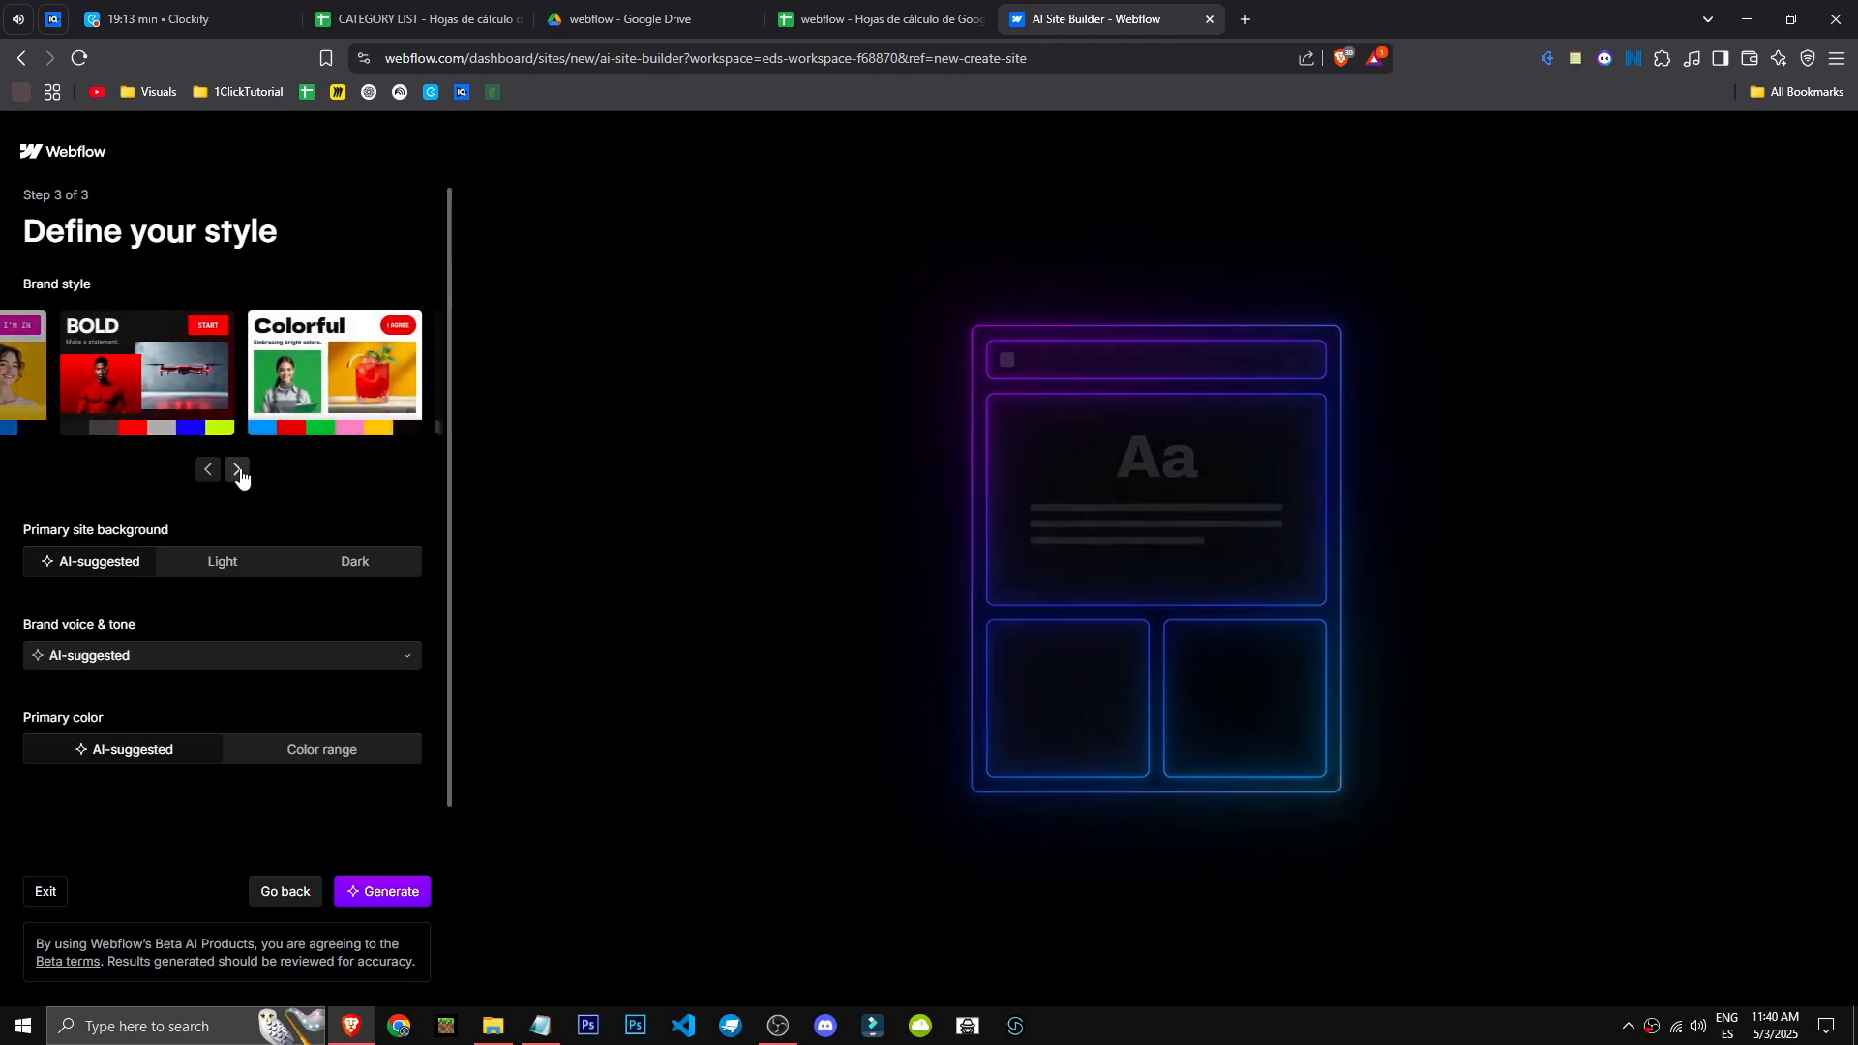
left_click(98, 458)
left_click(63, 458)
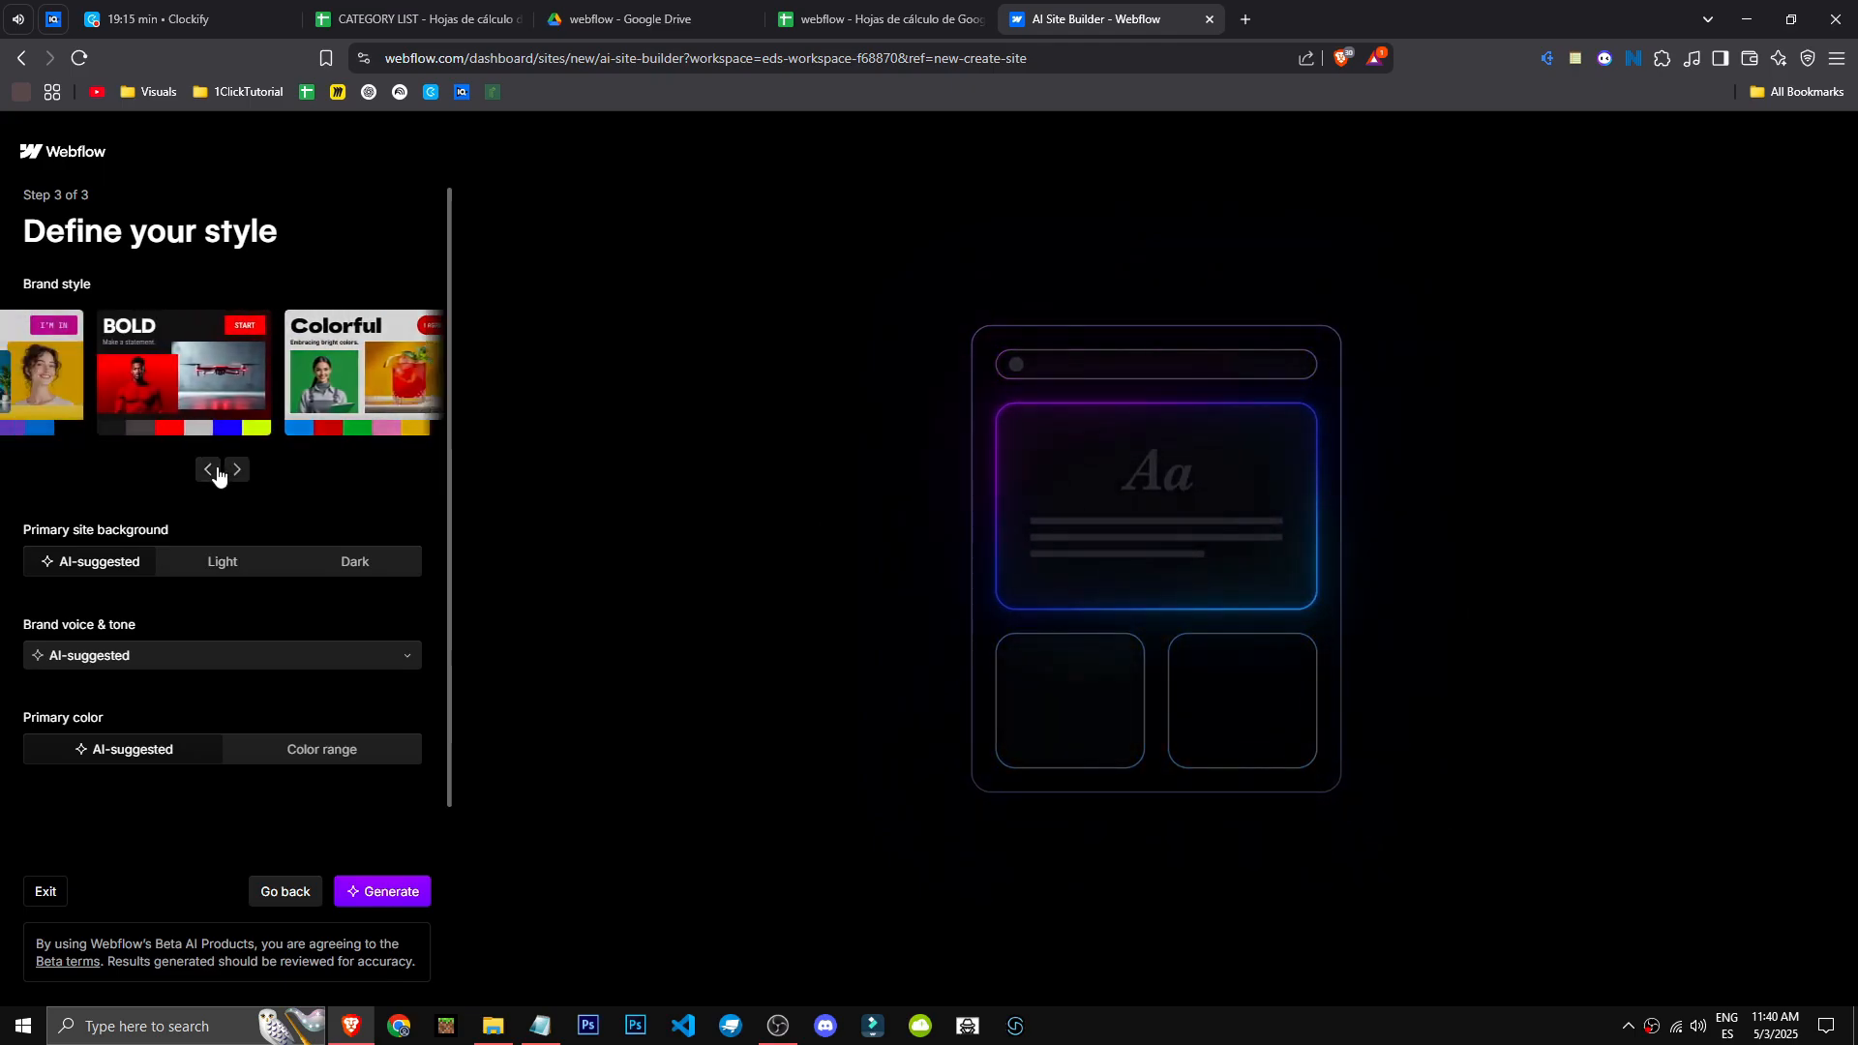
left_click(209, 470)
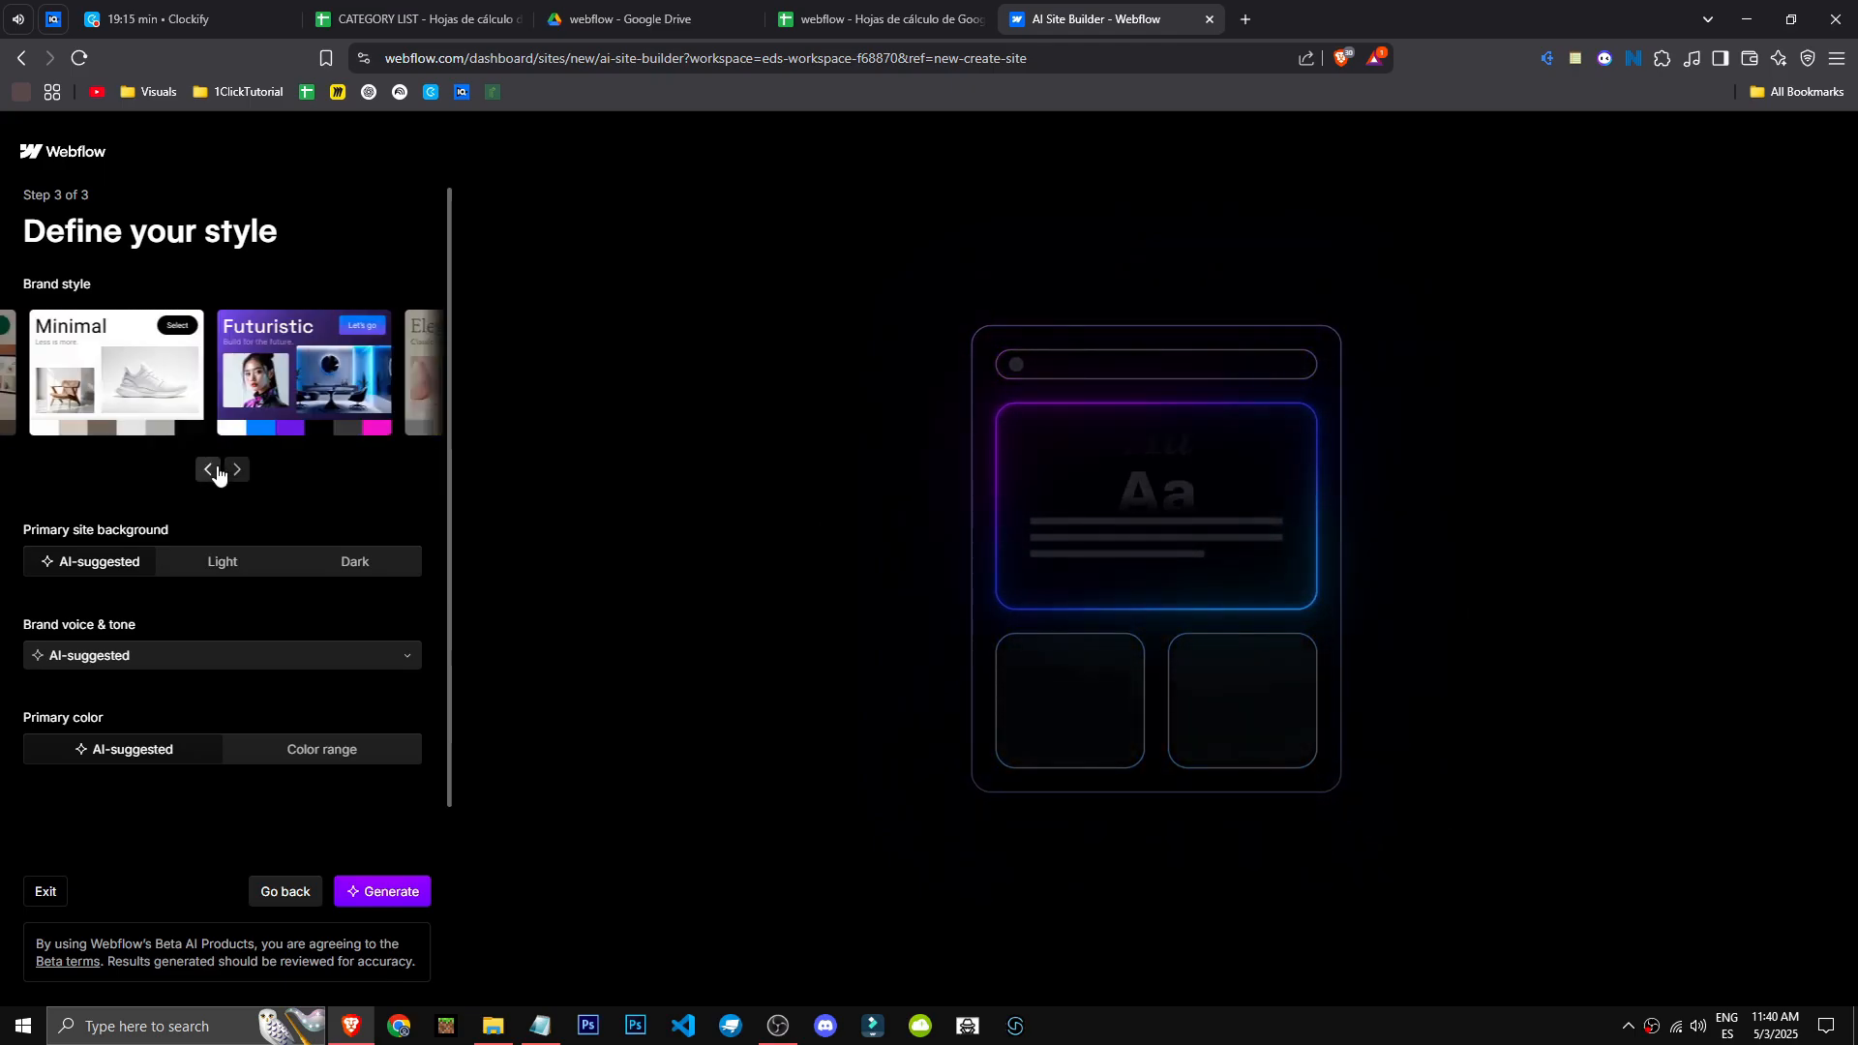
left_click(209, 470)
left_click(209, 471)
left_click(209, 471)
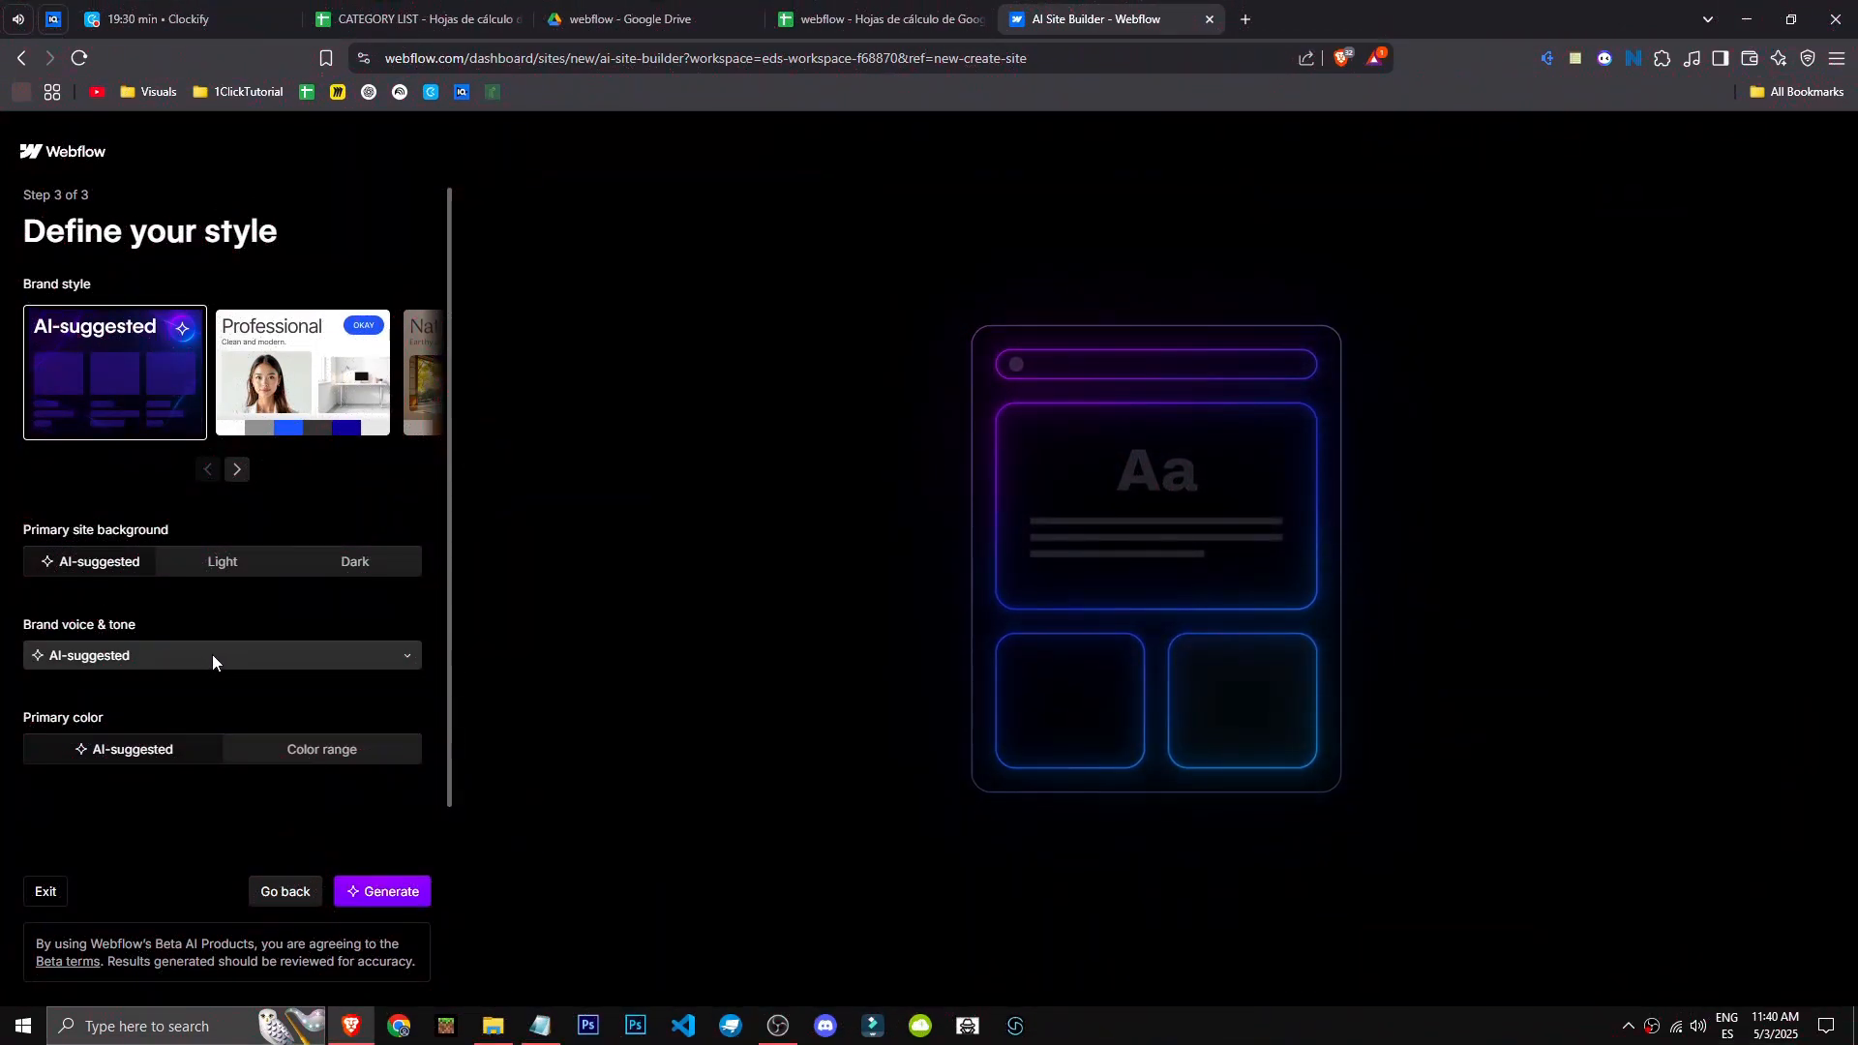
Step: Read through the brand voice and tone options, from Balanced and Educational to Simple and Technical, without changing the selection
left_click(293, 655)
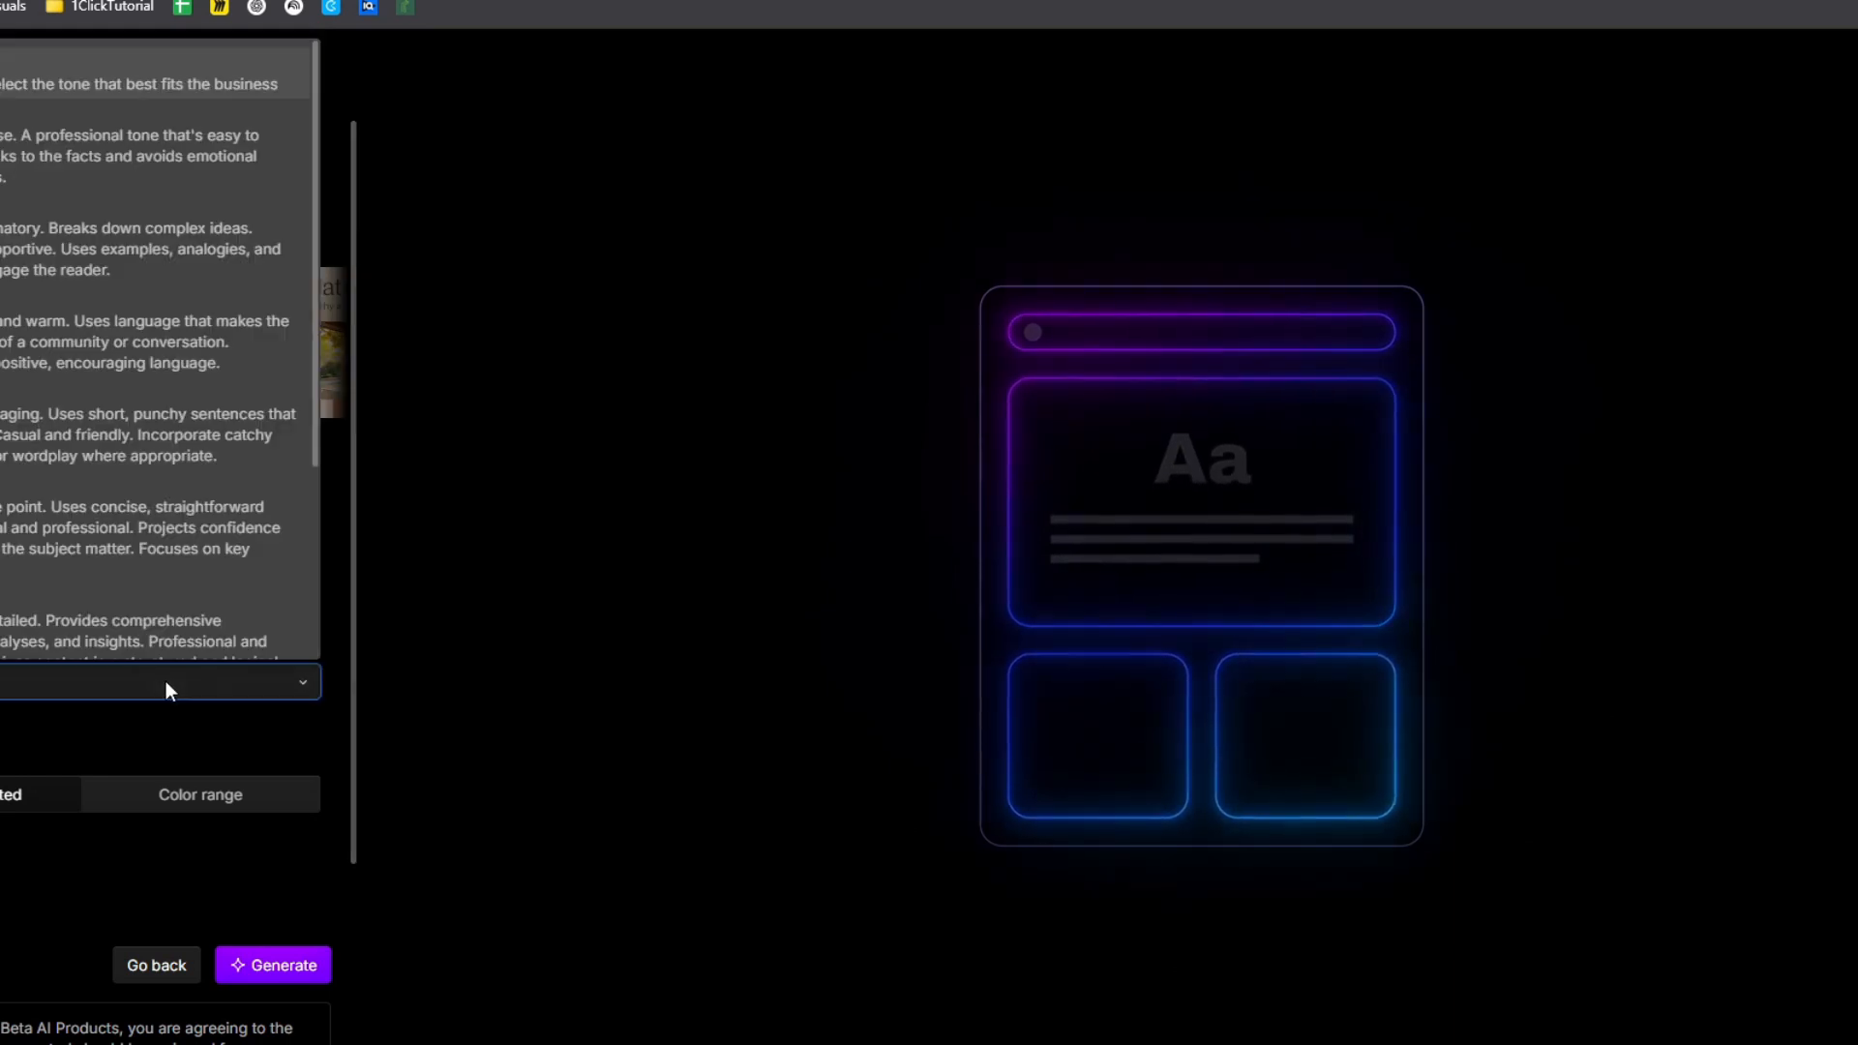
left_click(166, 681)
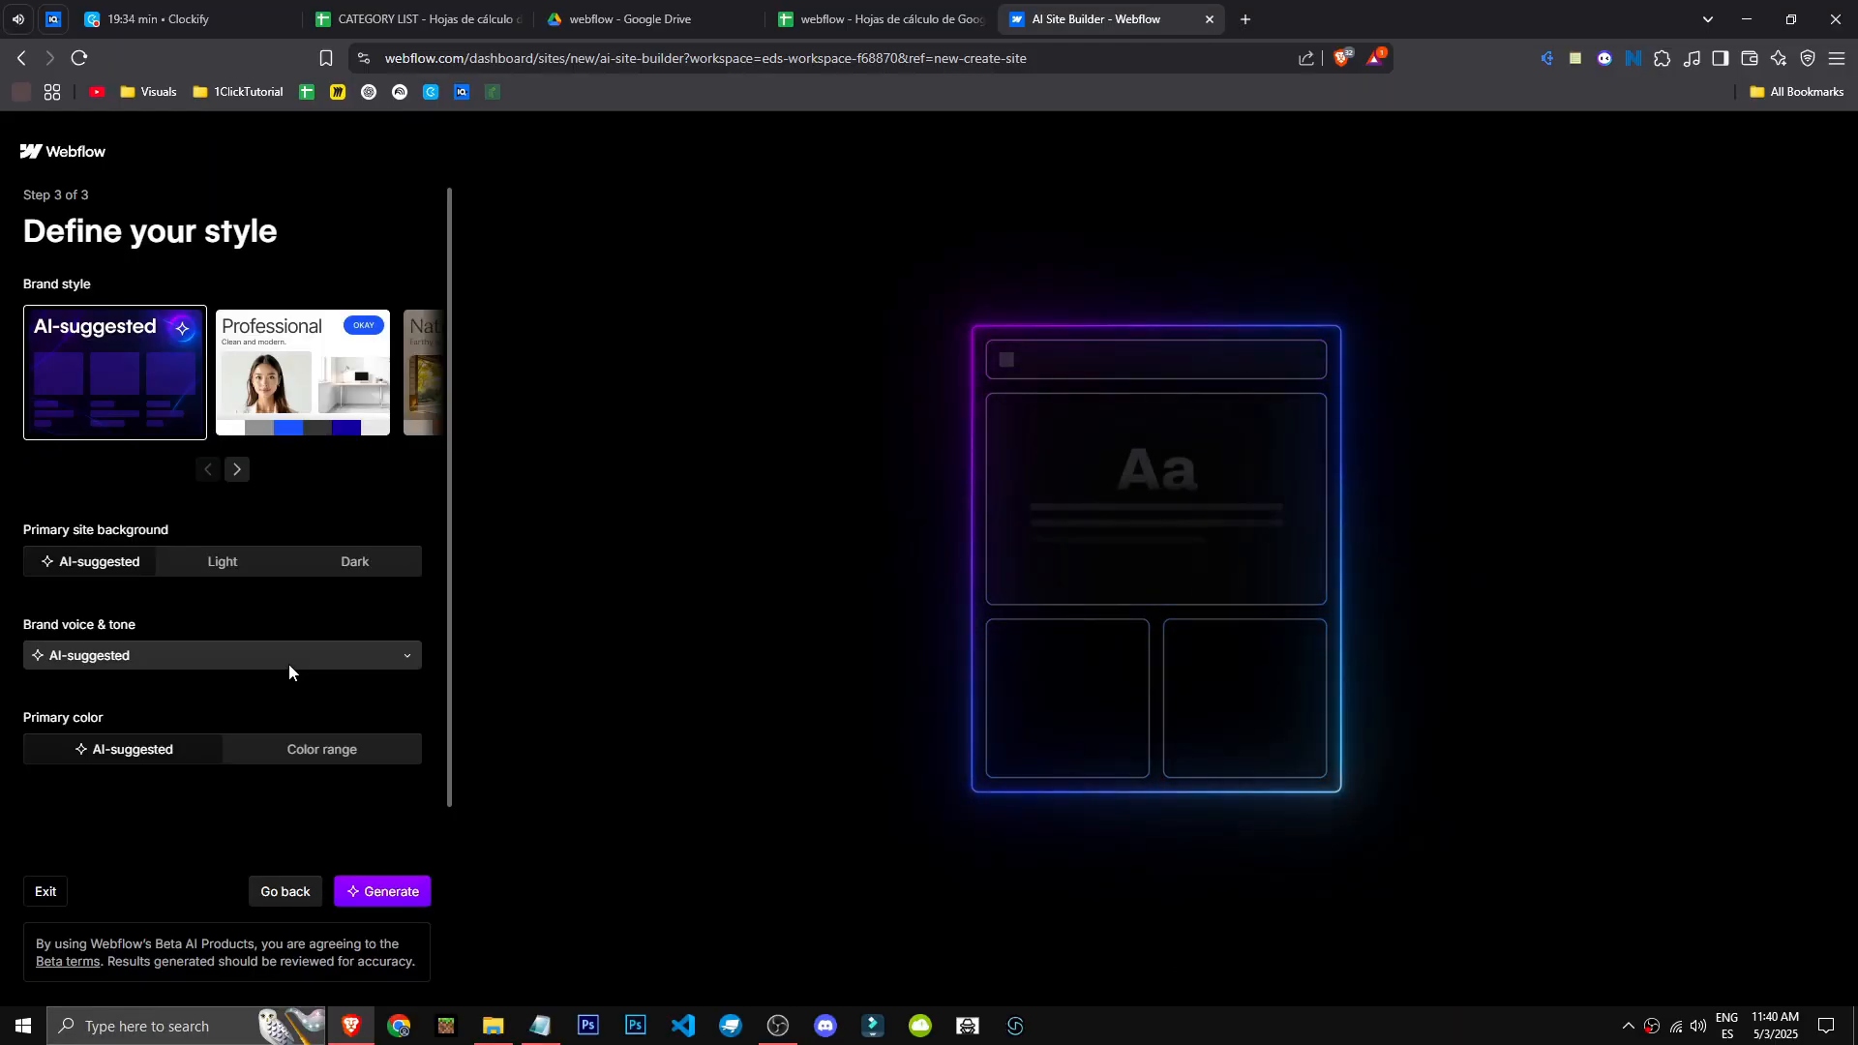
left_click(158, 686)
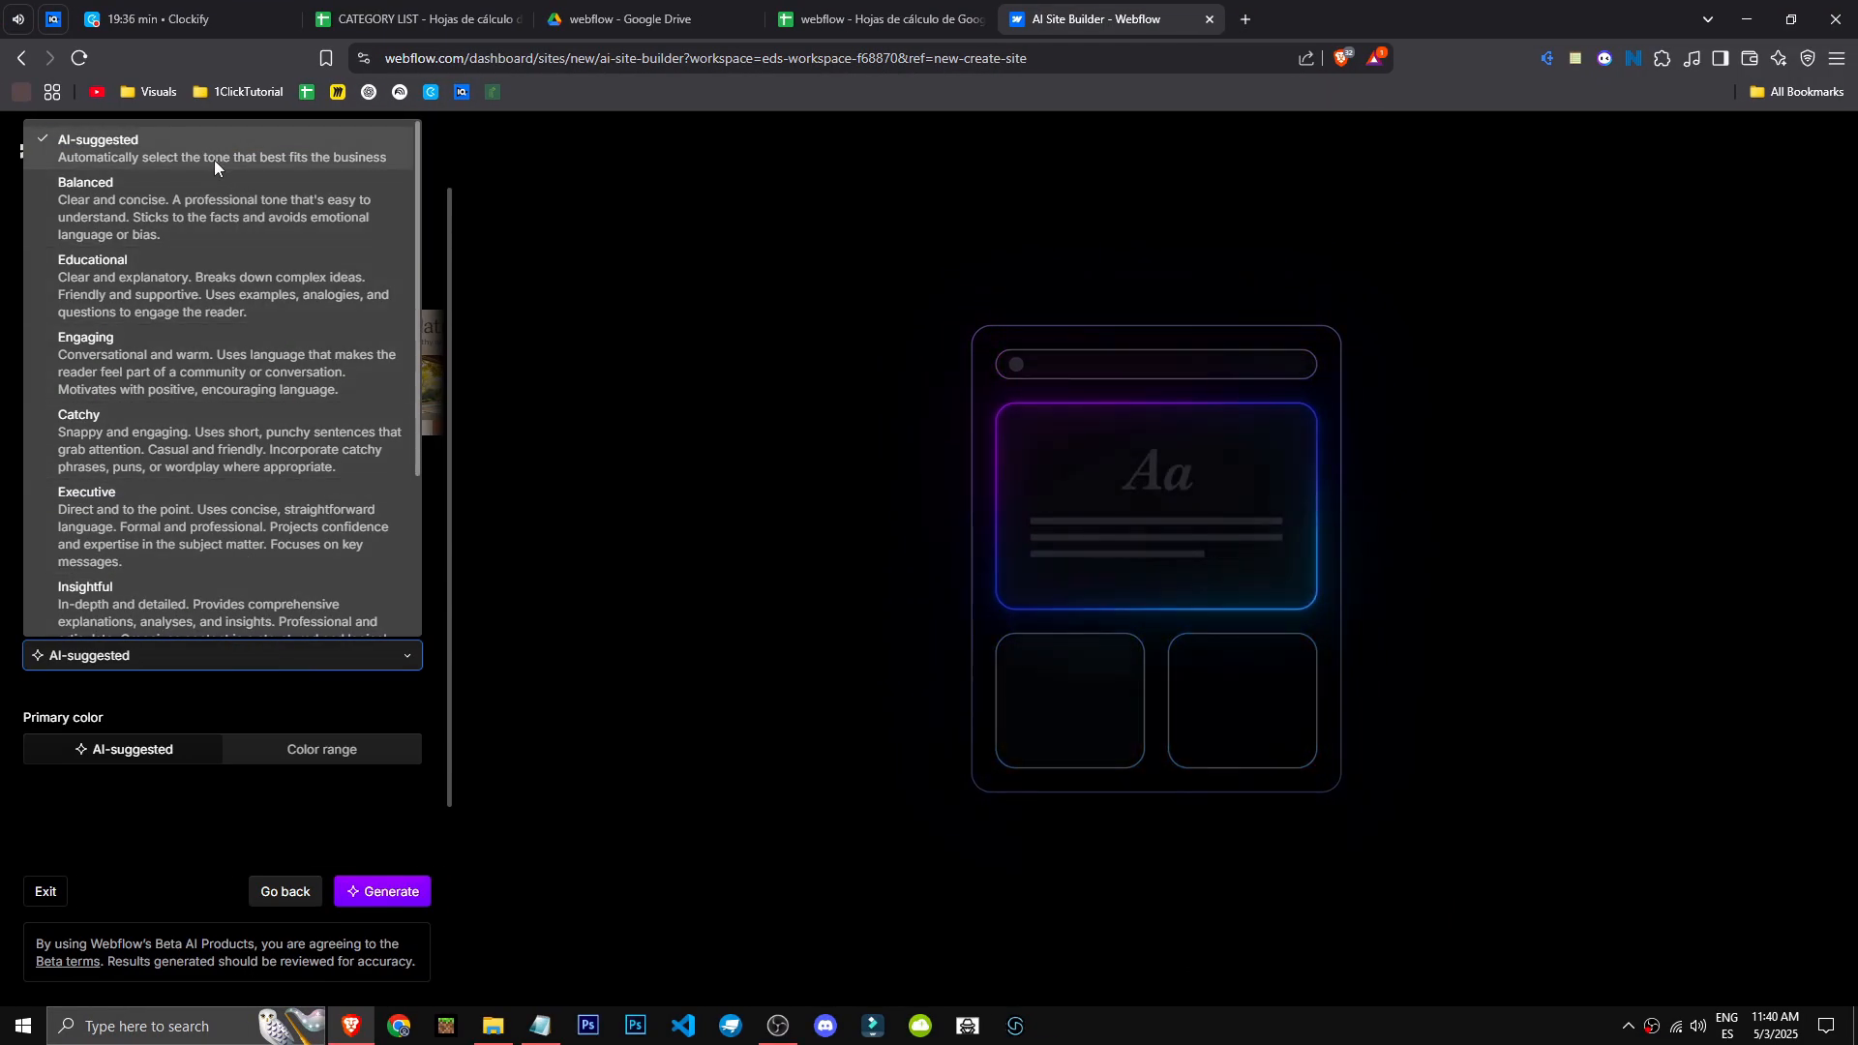
scroll(284, 473, "down", 3)
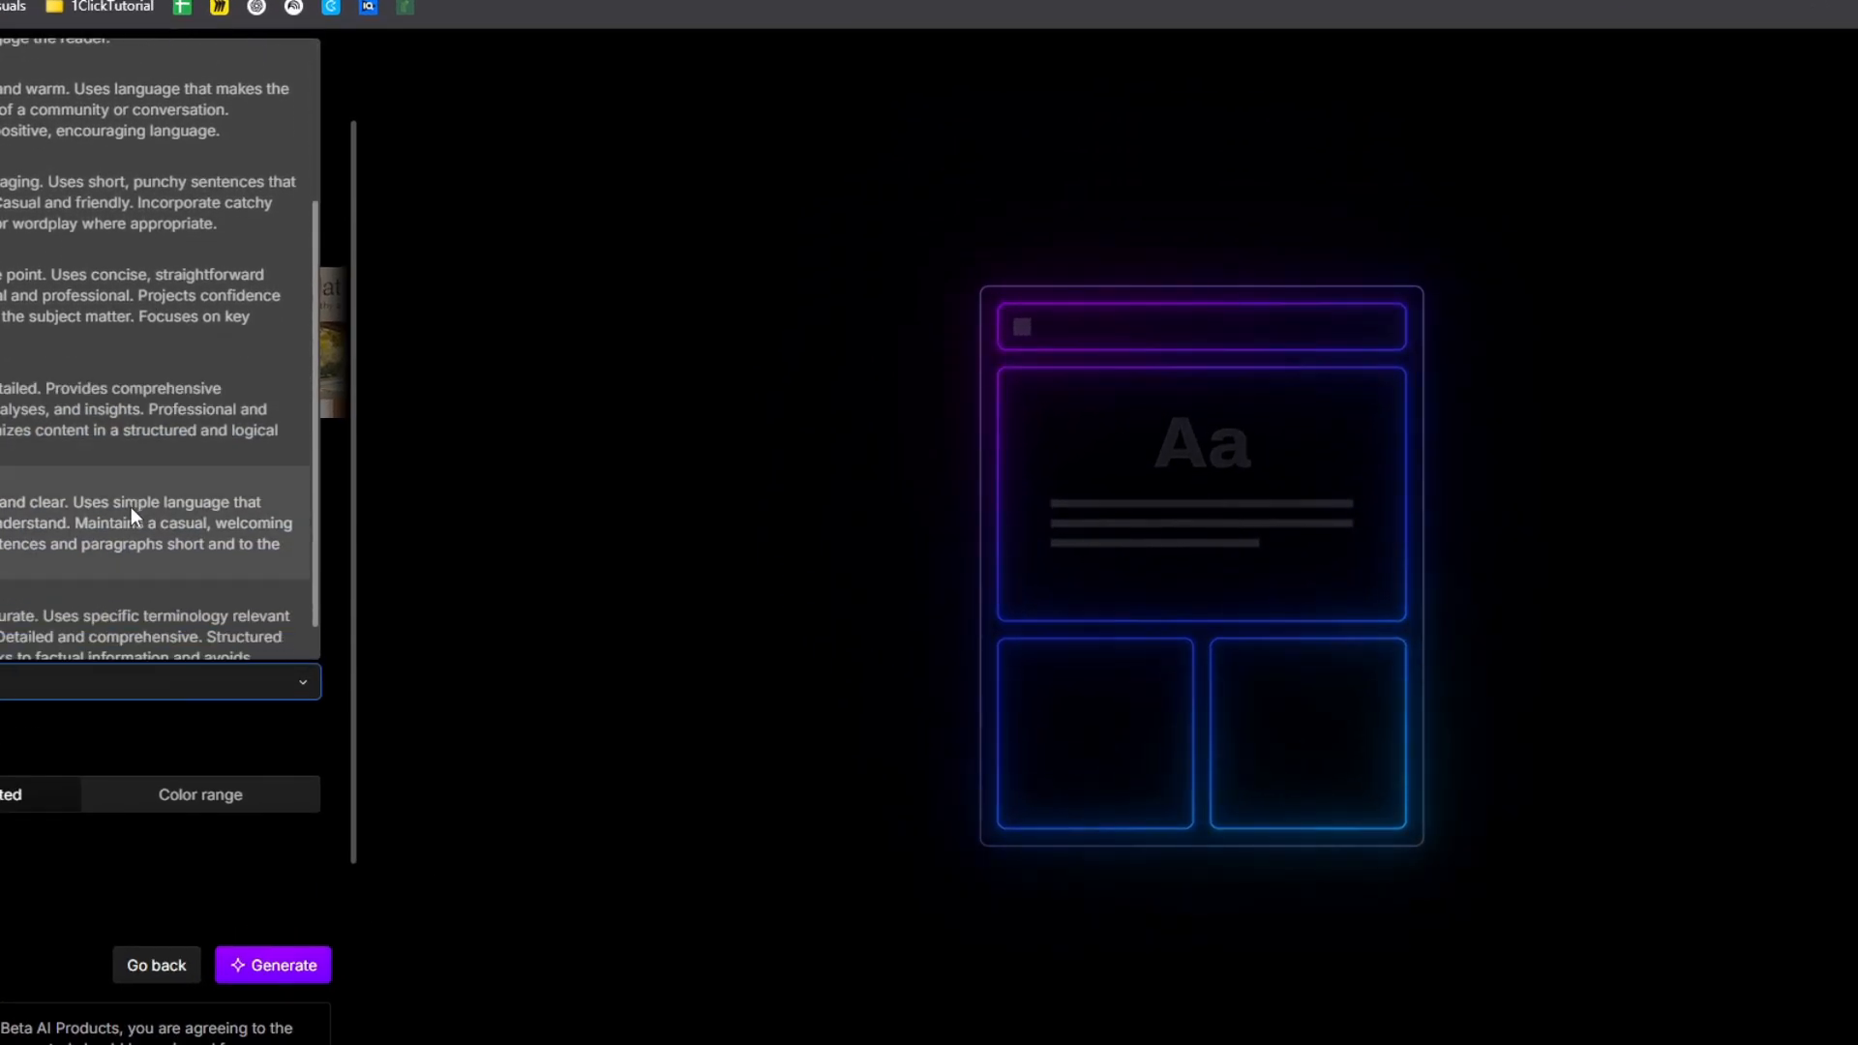
scroll(261, 507, "up", 3)
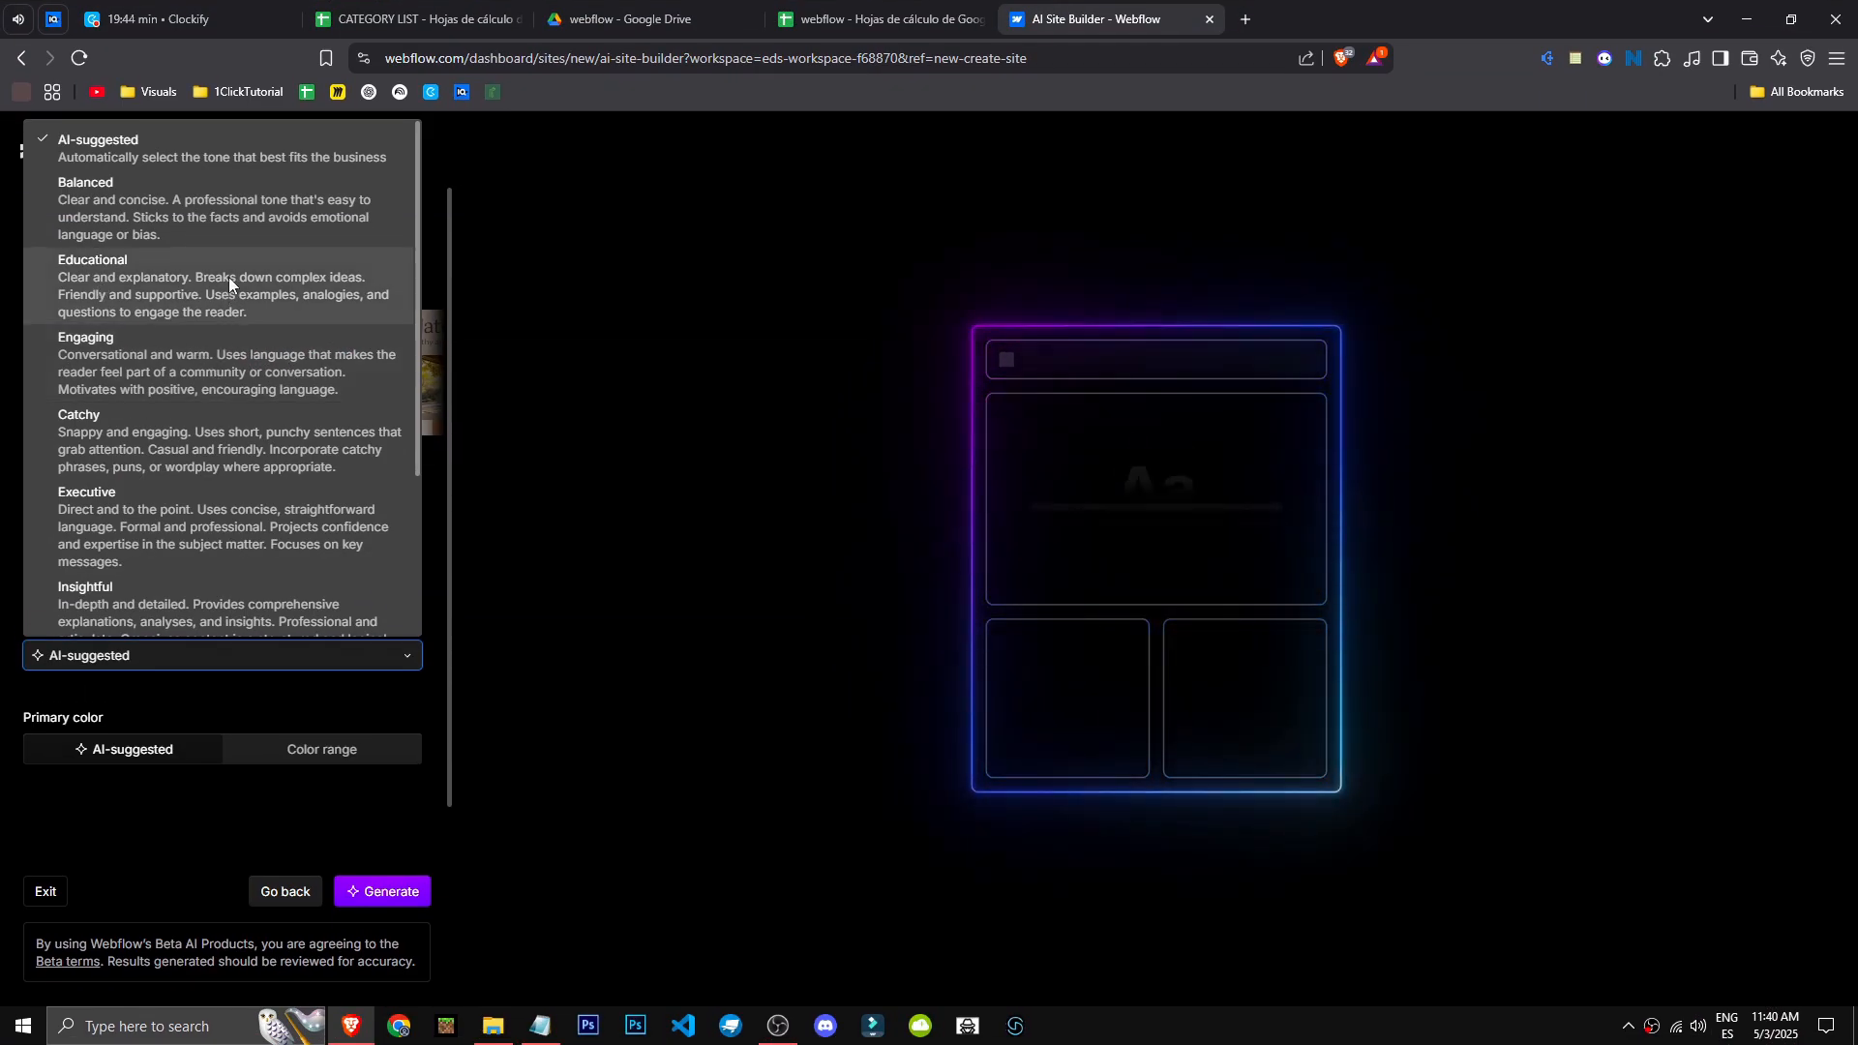
scroll(180, 581, "down", 3)
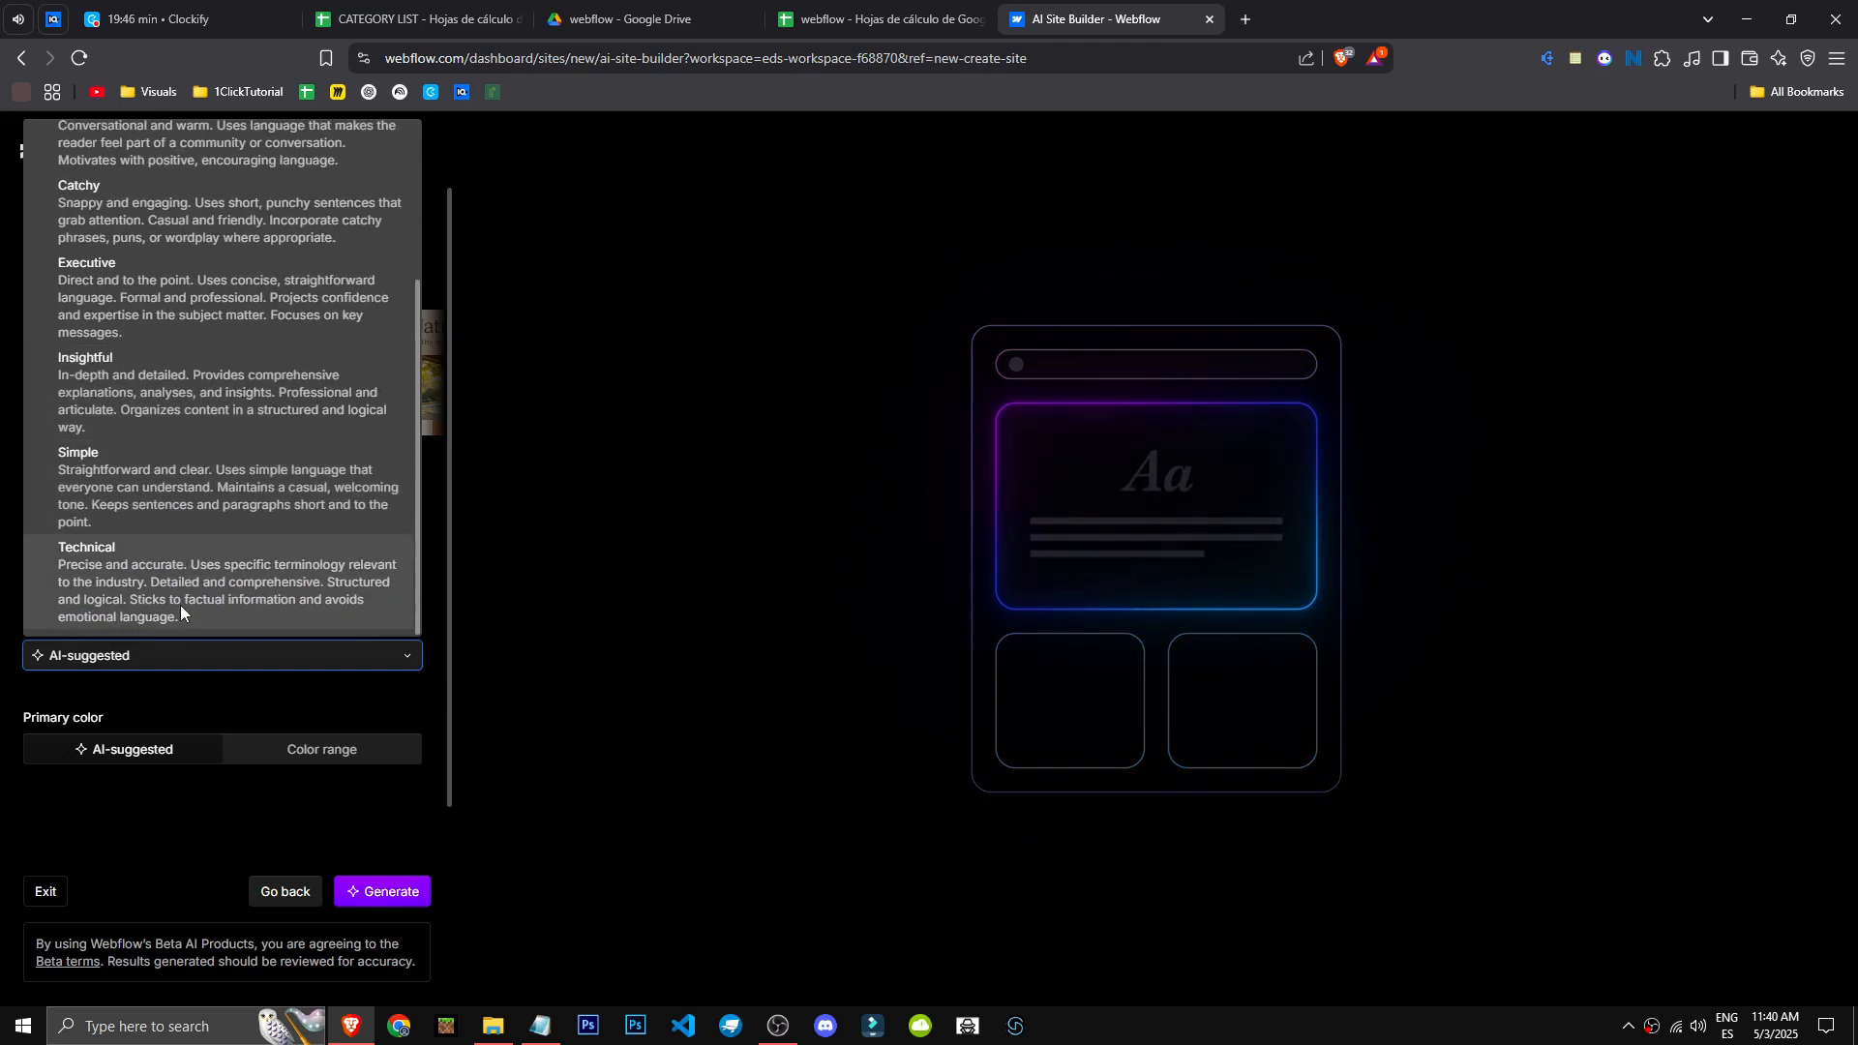
left_click(228, 730)
left_click(212, 655)
scroll(215, 600, "down", 3)
left_click(253, 700)
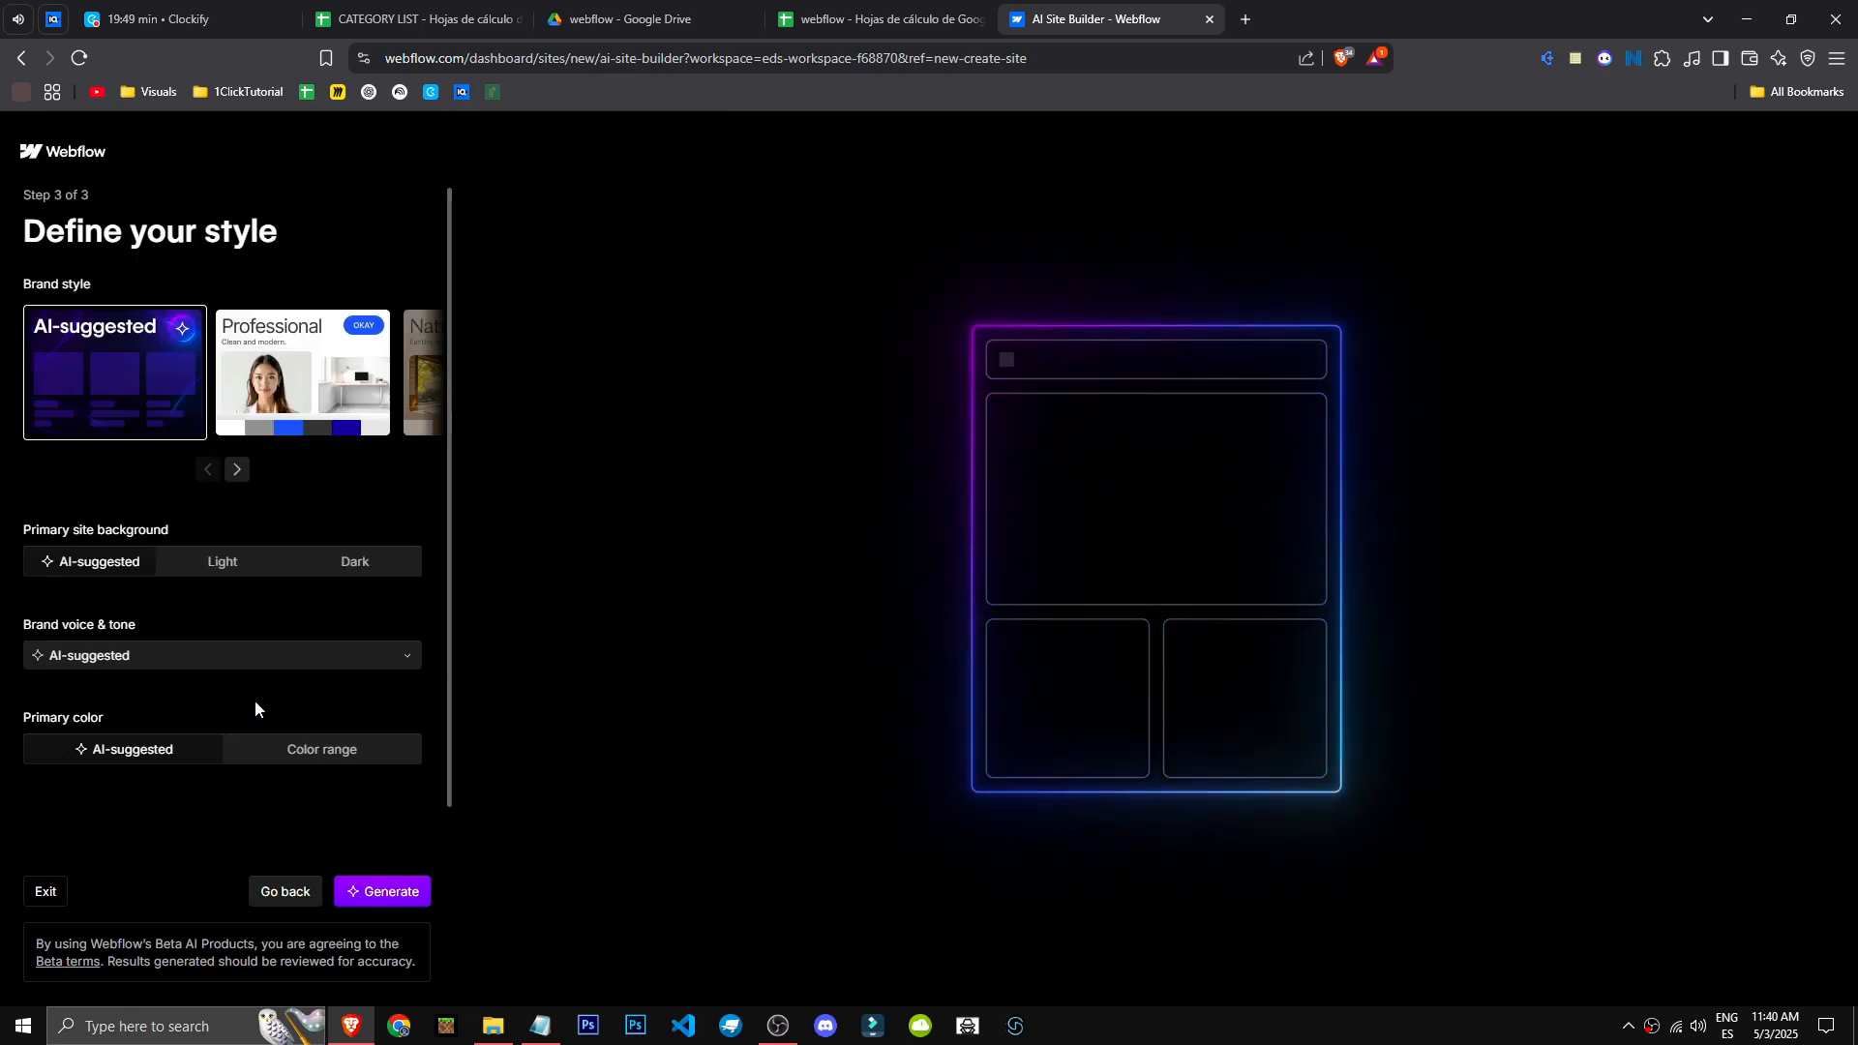
Step: Check the color range option for the primary color, keep it AI-suggested and generate the site
scroll(255, 687, "down", 1)
left_click_drag(36, 666, 76, 675)
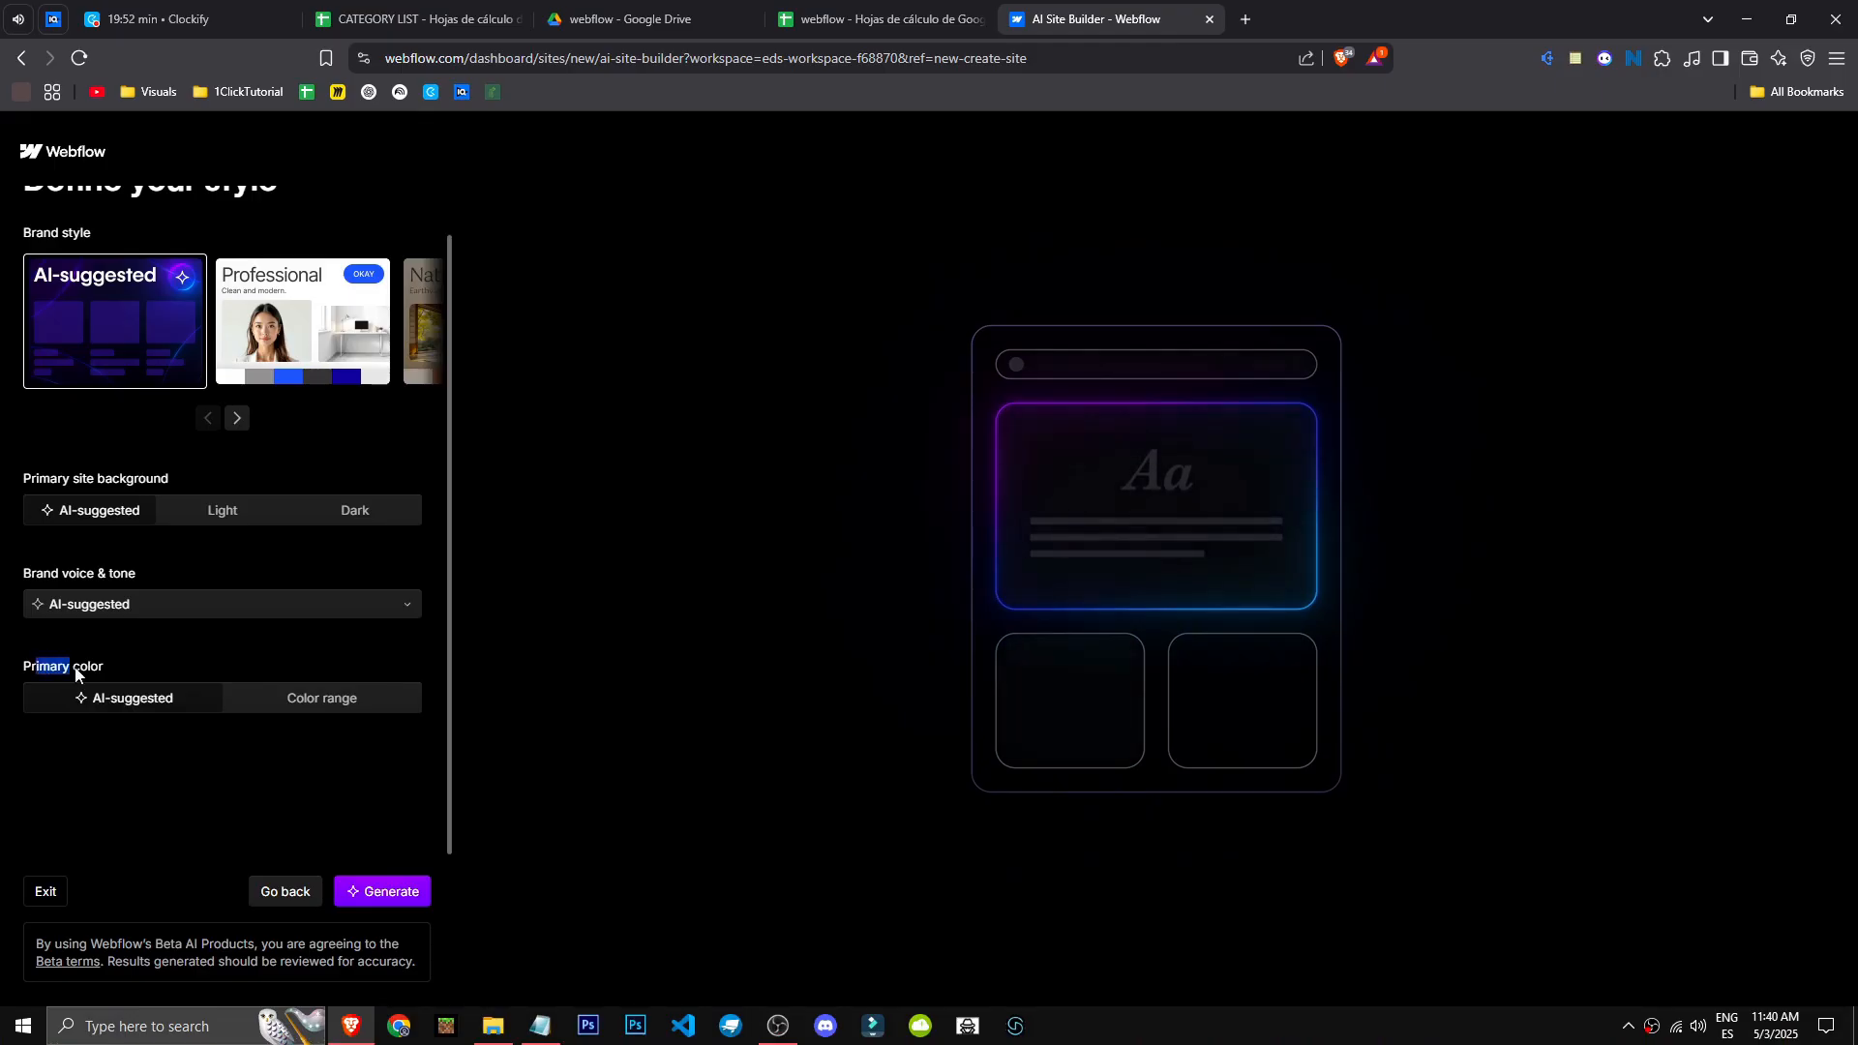
left_click(297, 700)
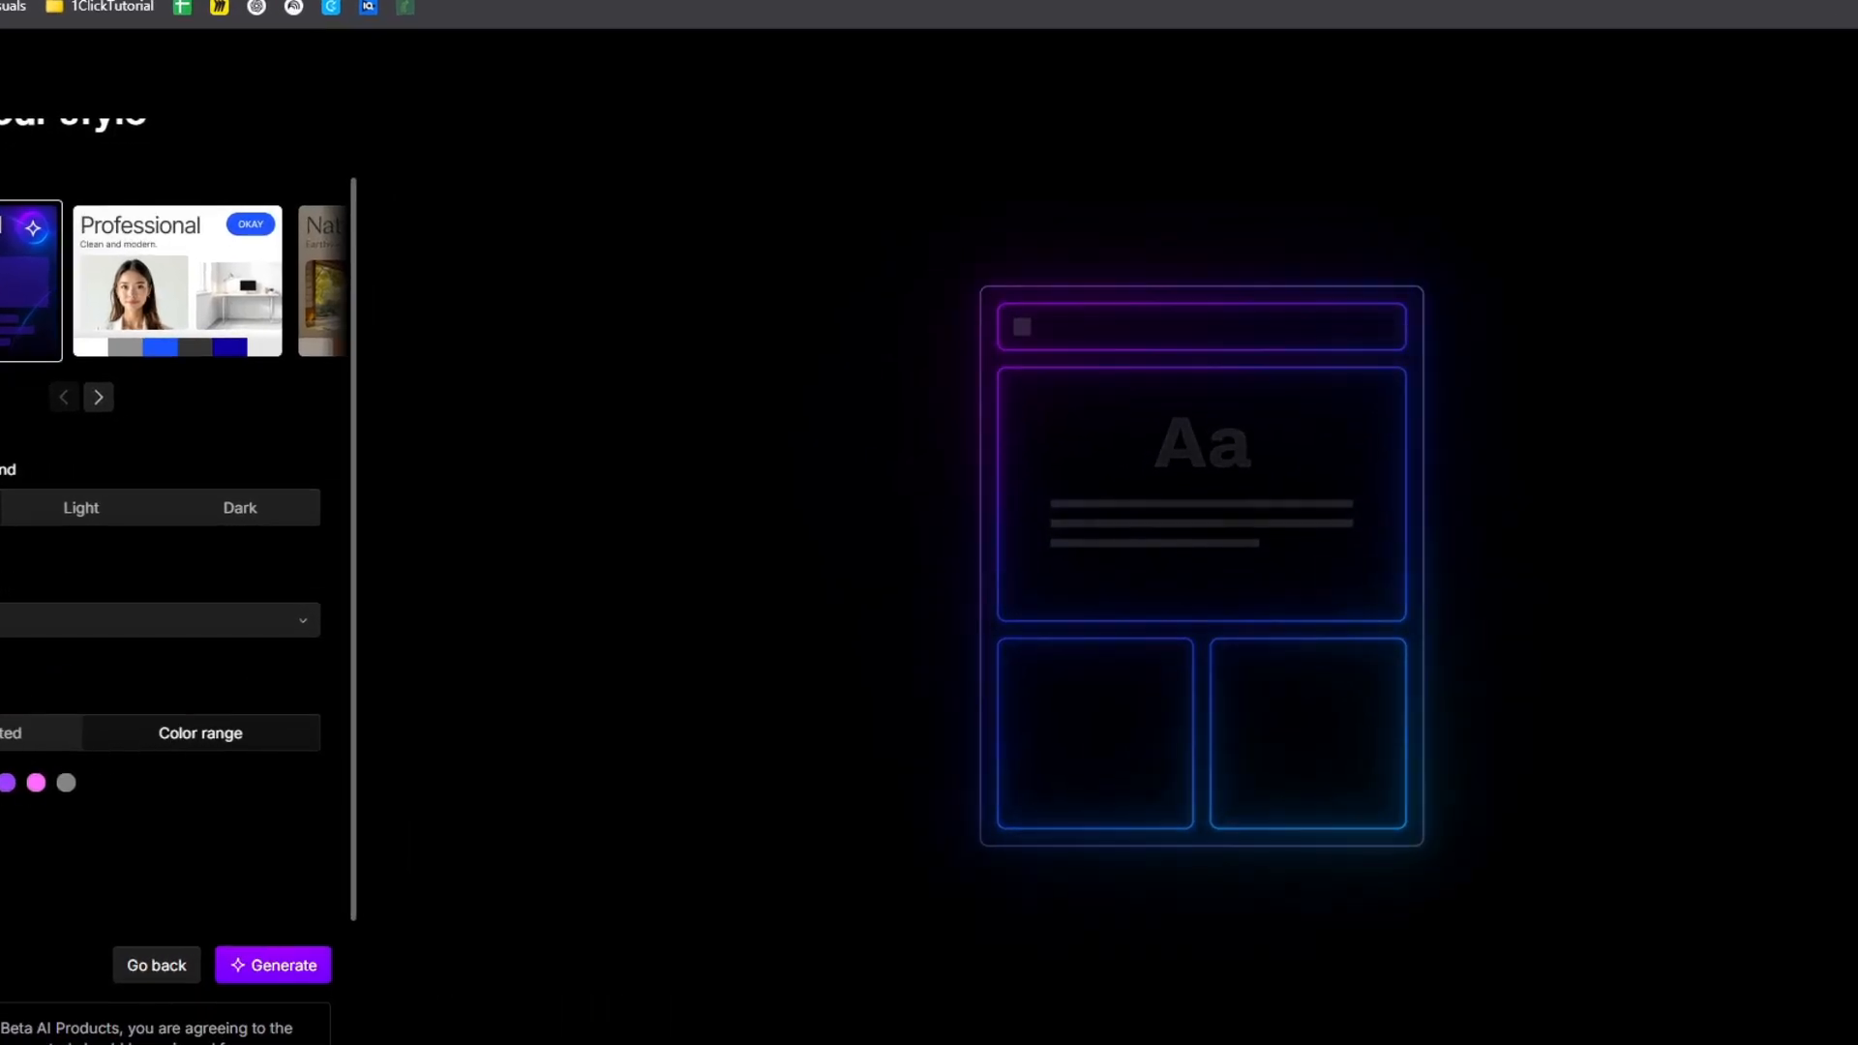
left_click(134, 699)
left_click(283, 965)
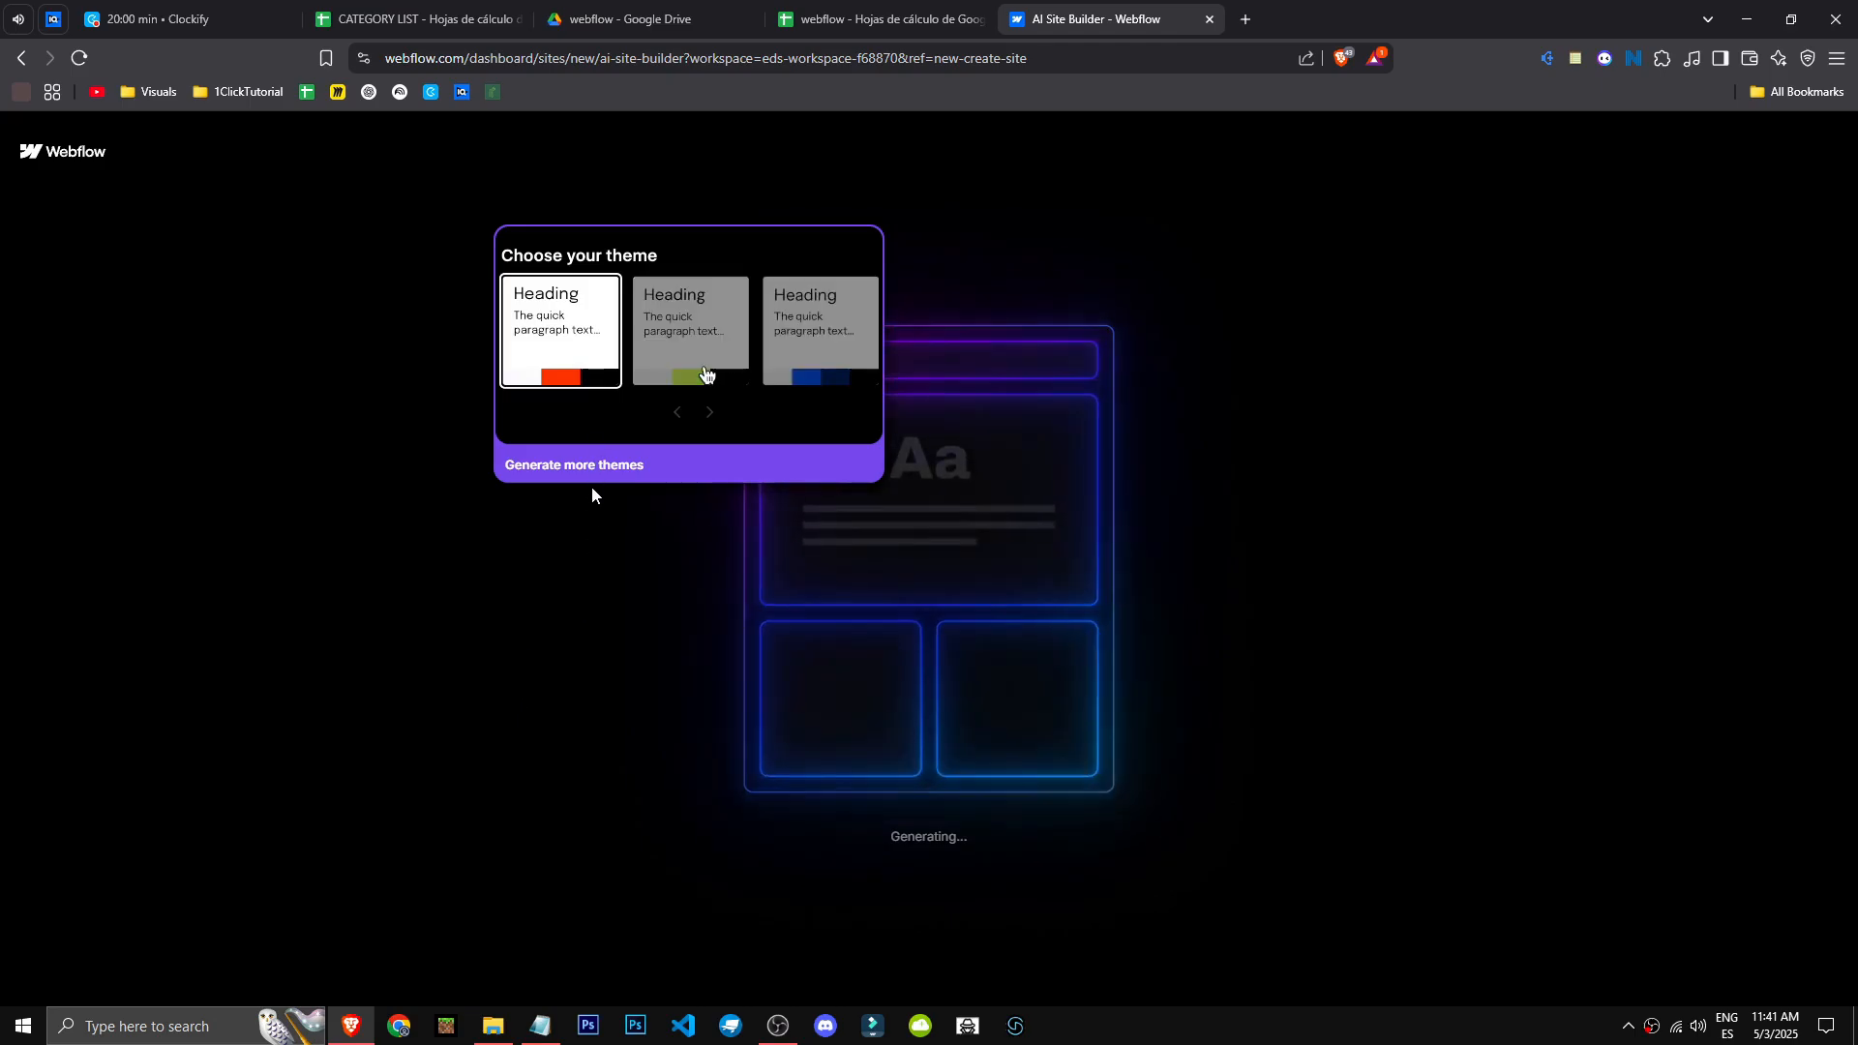
Step: Choose the theme with the lime-green accent and look through the generated home page down to its footer
left_click(706, 372)
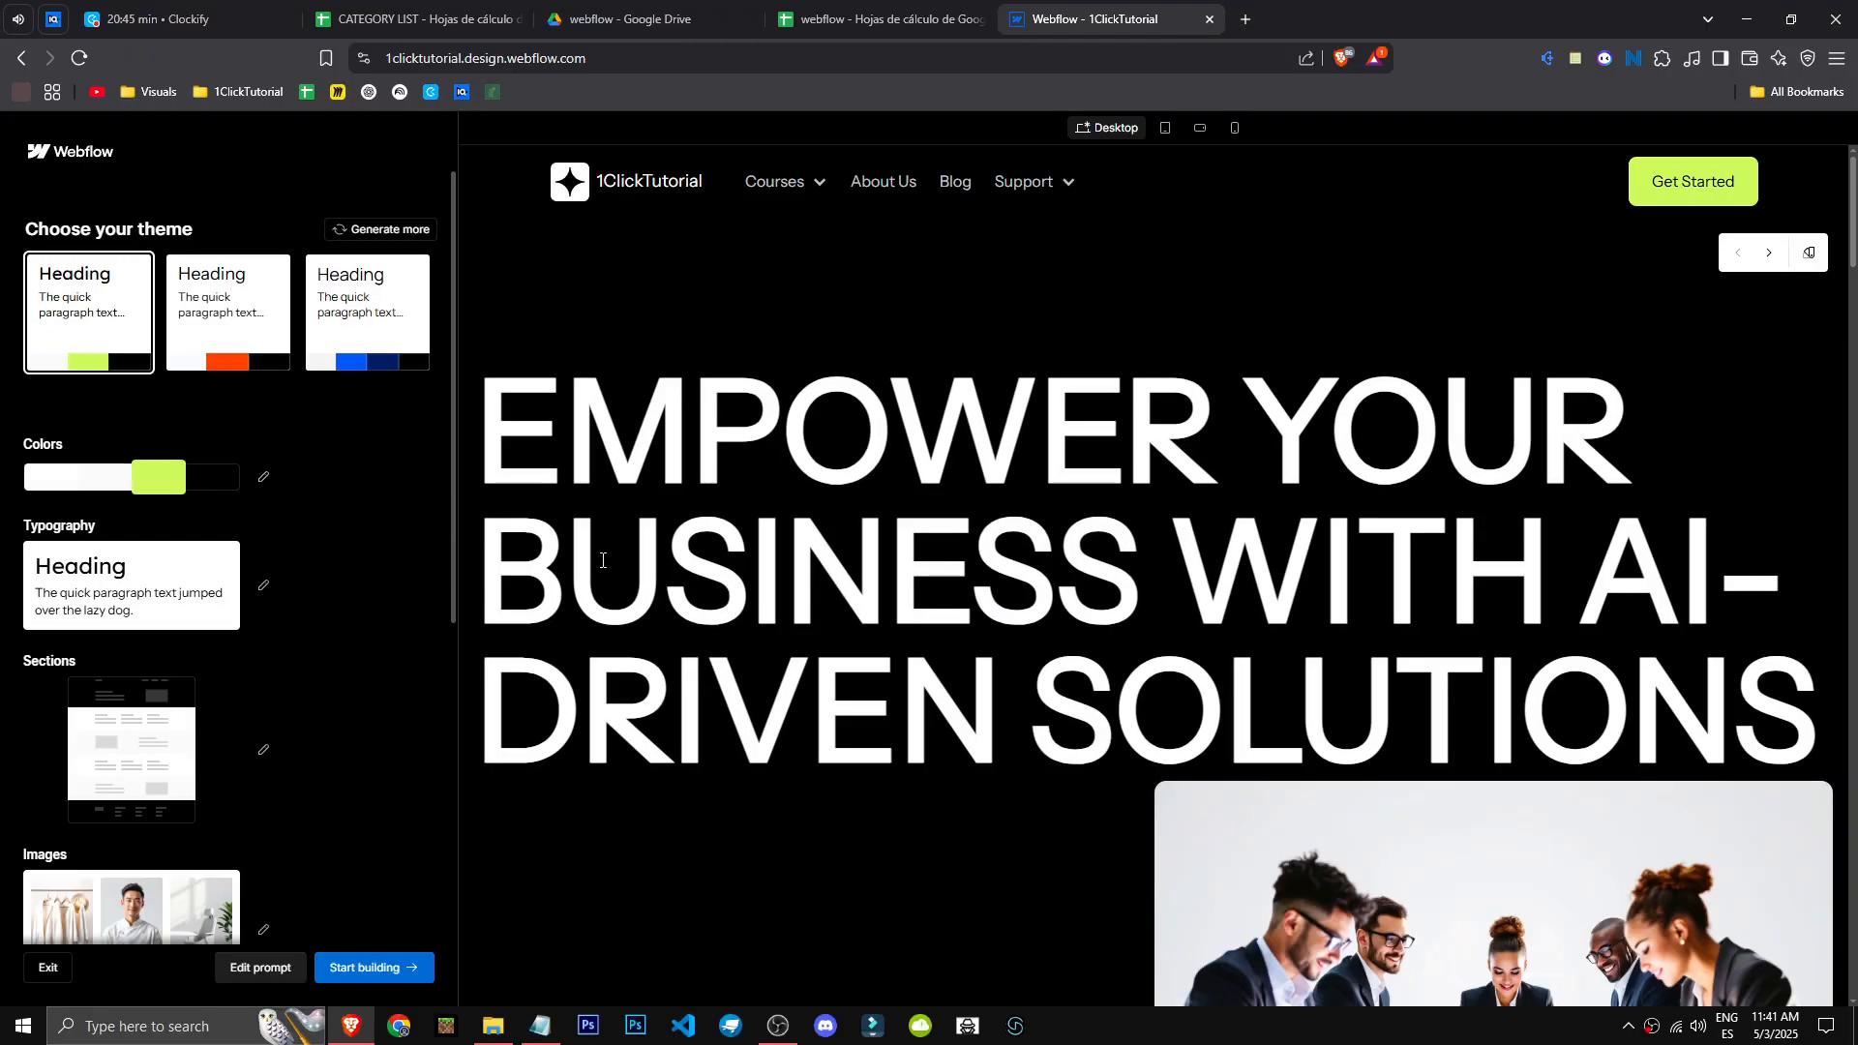
scroll(1519, 700, "down", 10)
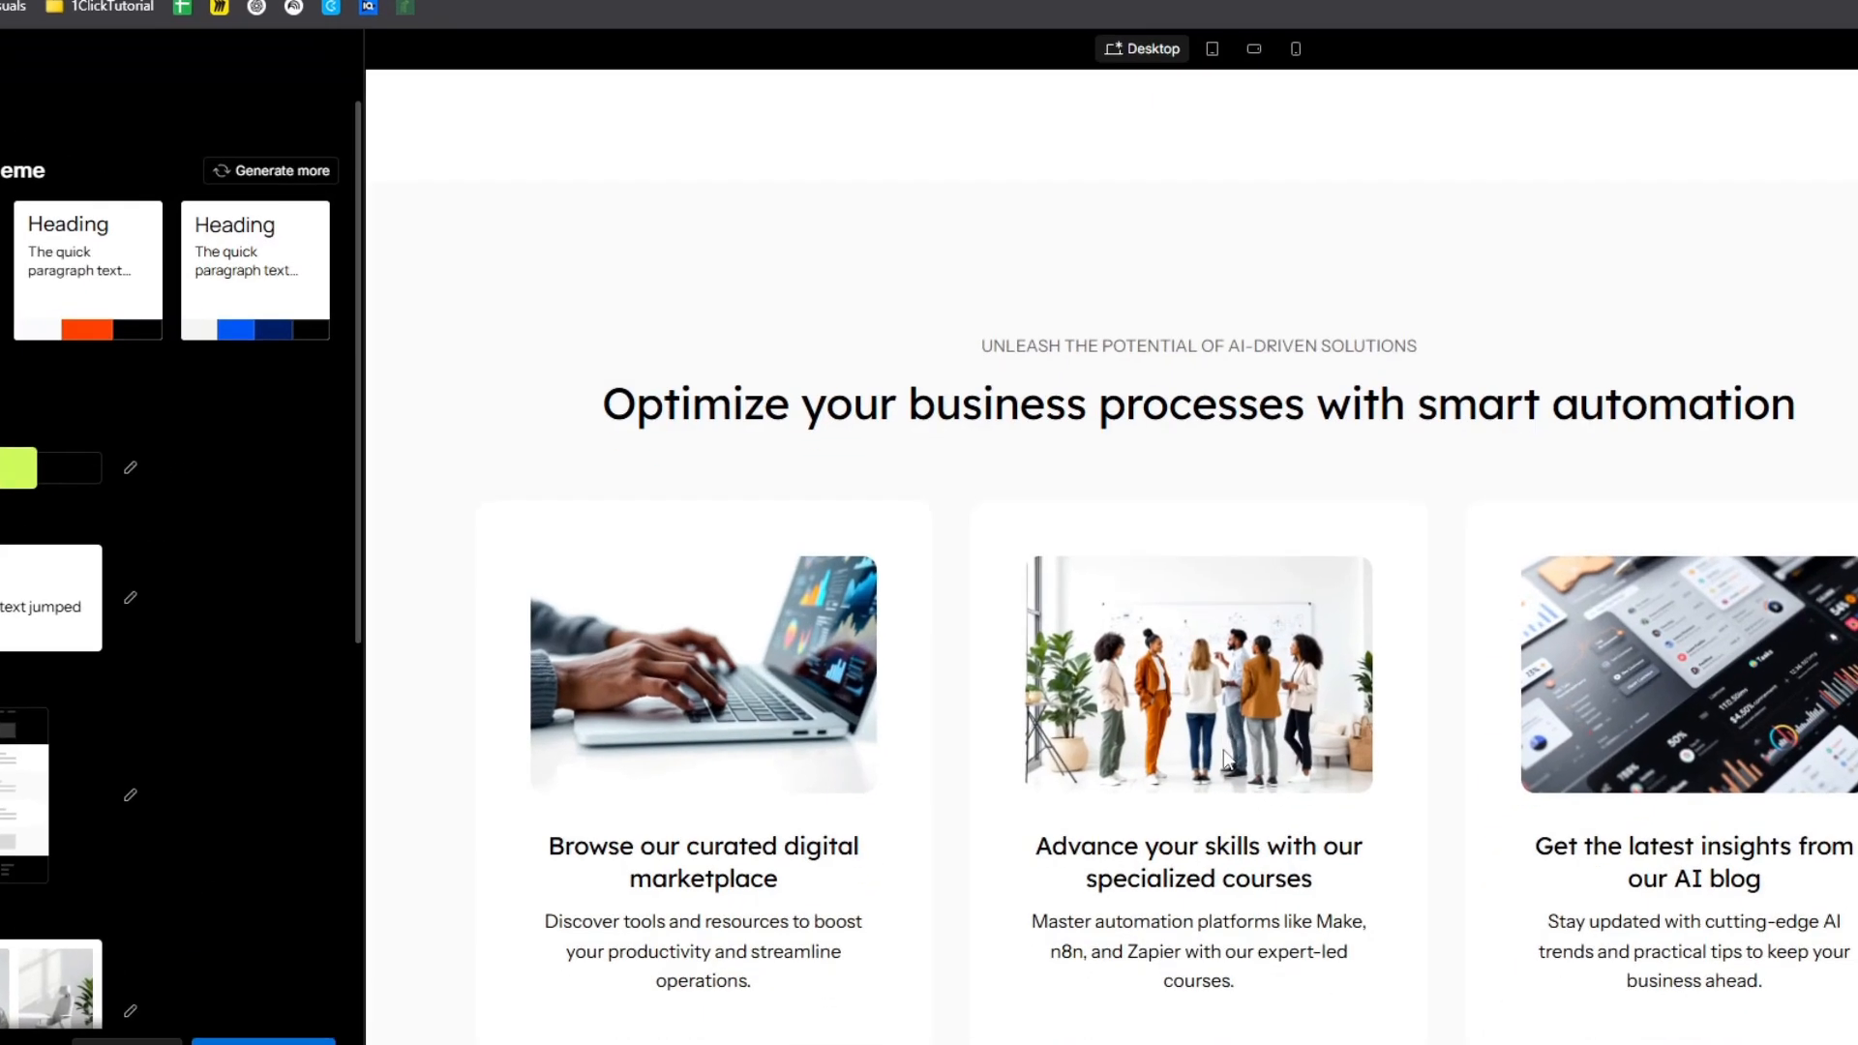
scroll(1224, 760, "down", 10)
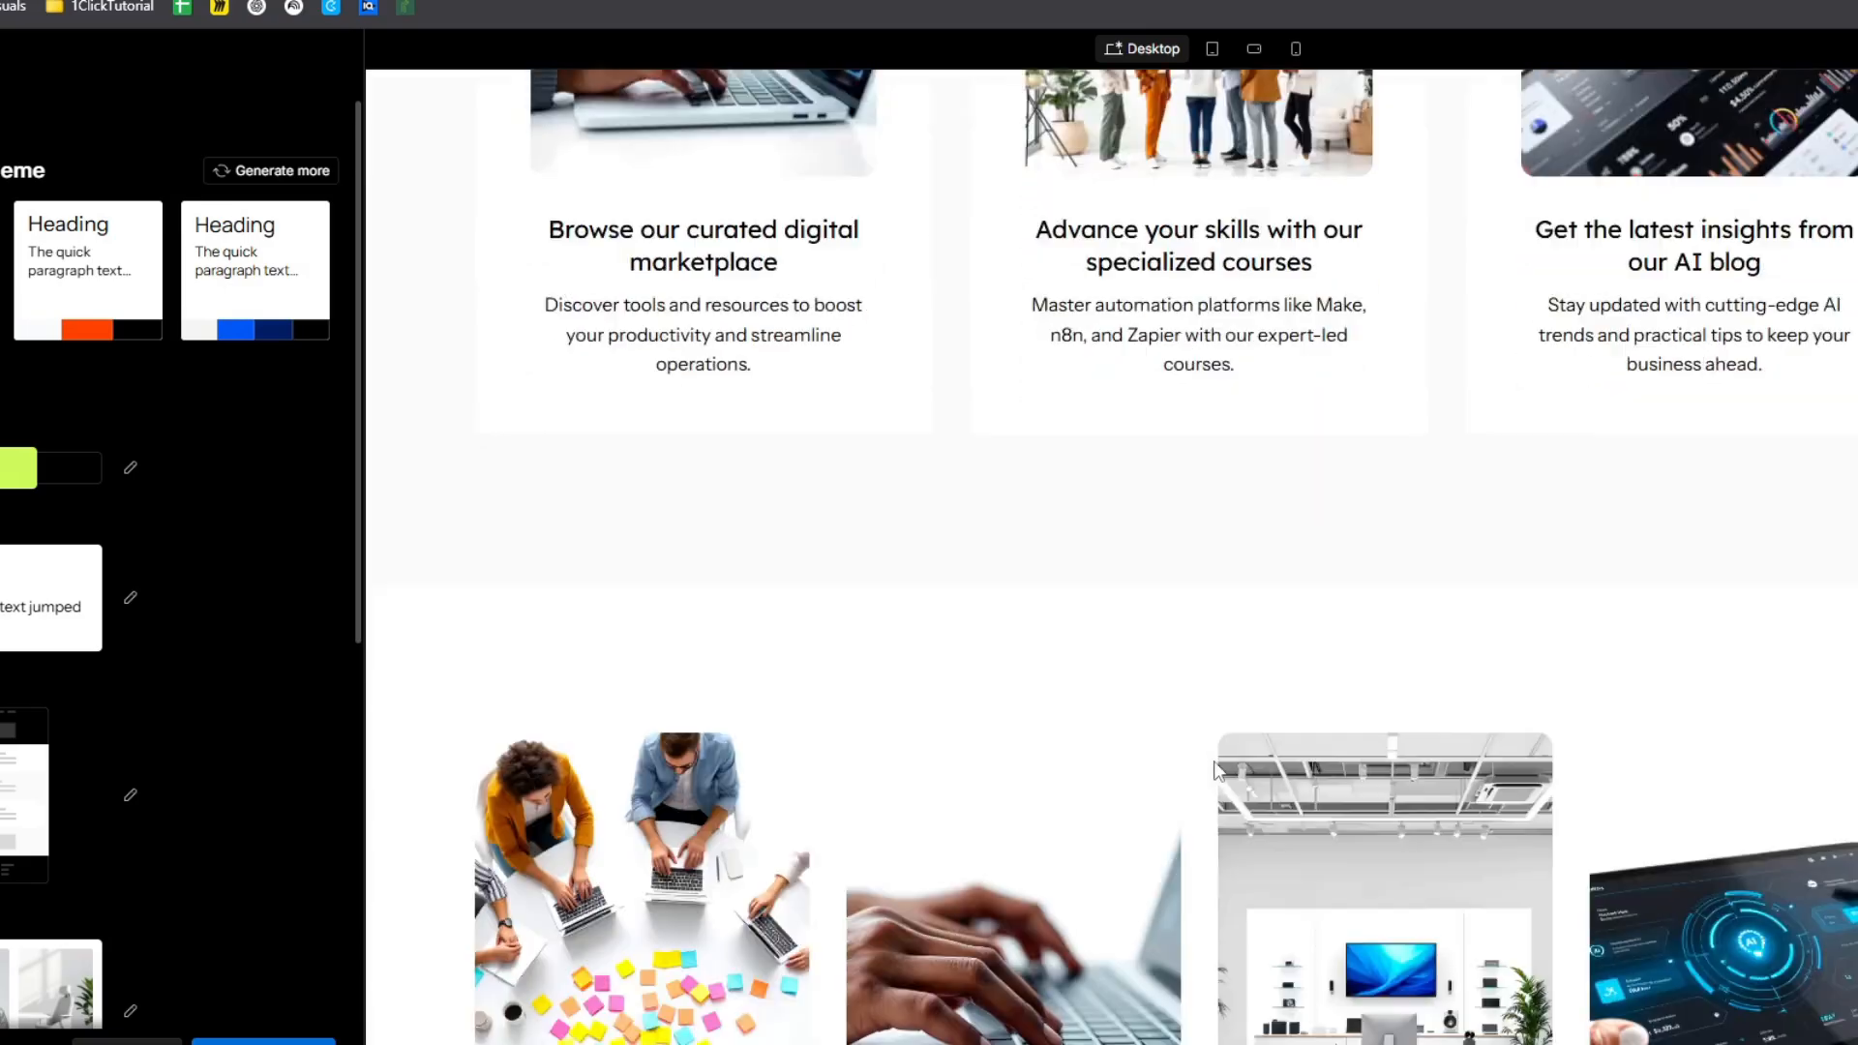
scroll(1609, 754, "down", 10)
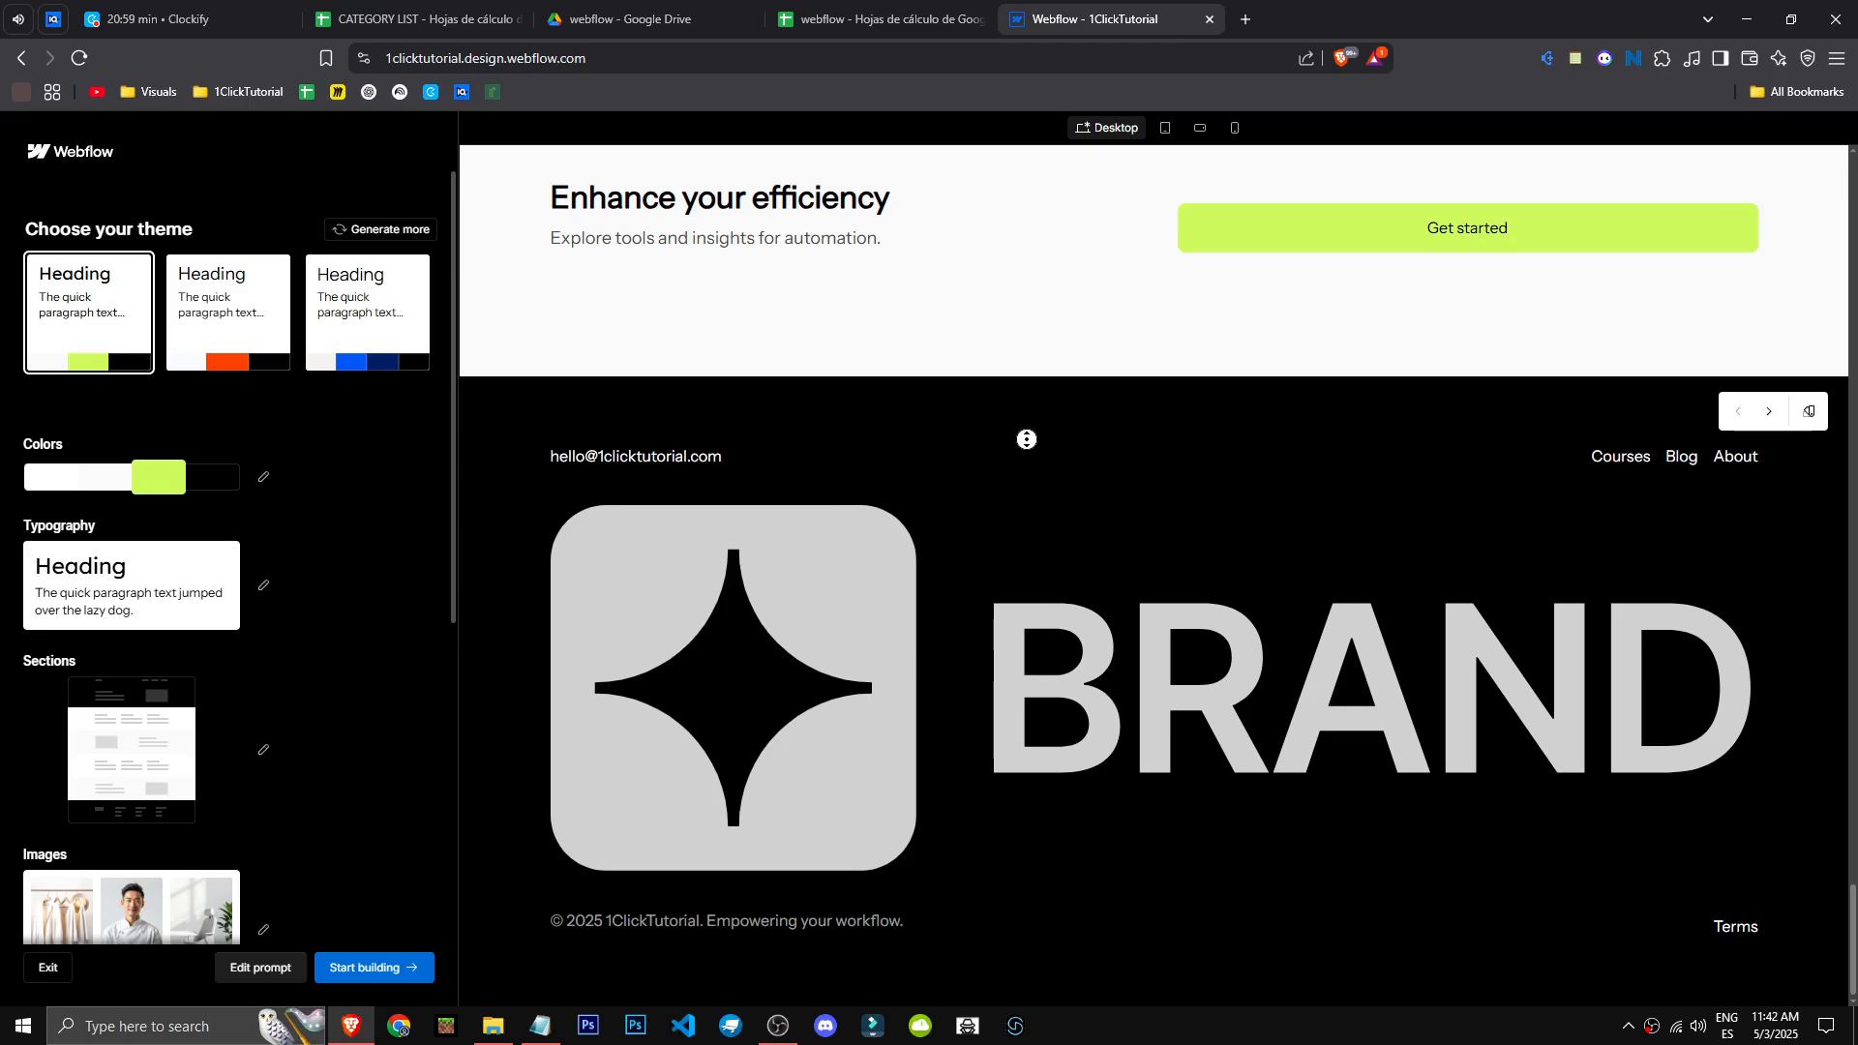
scroll(1016, 435, "up", 20)
Step: Apply the theme with the blue and navy palette and review the restyled home page and its headline
left_click(411, 295)
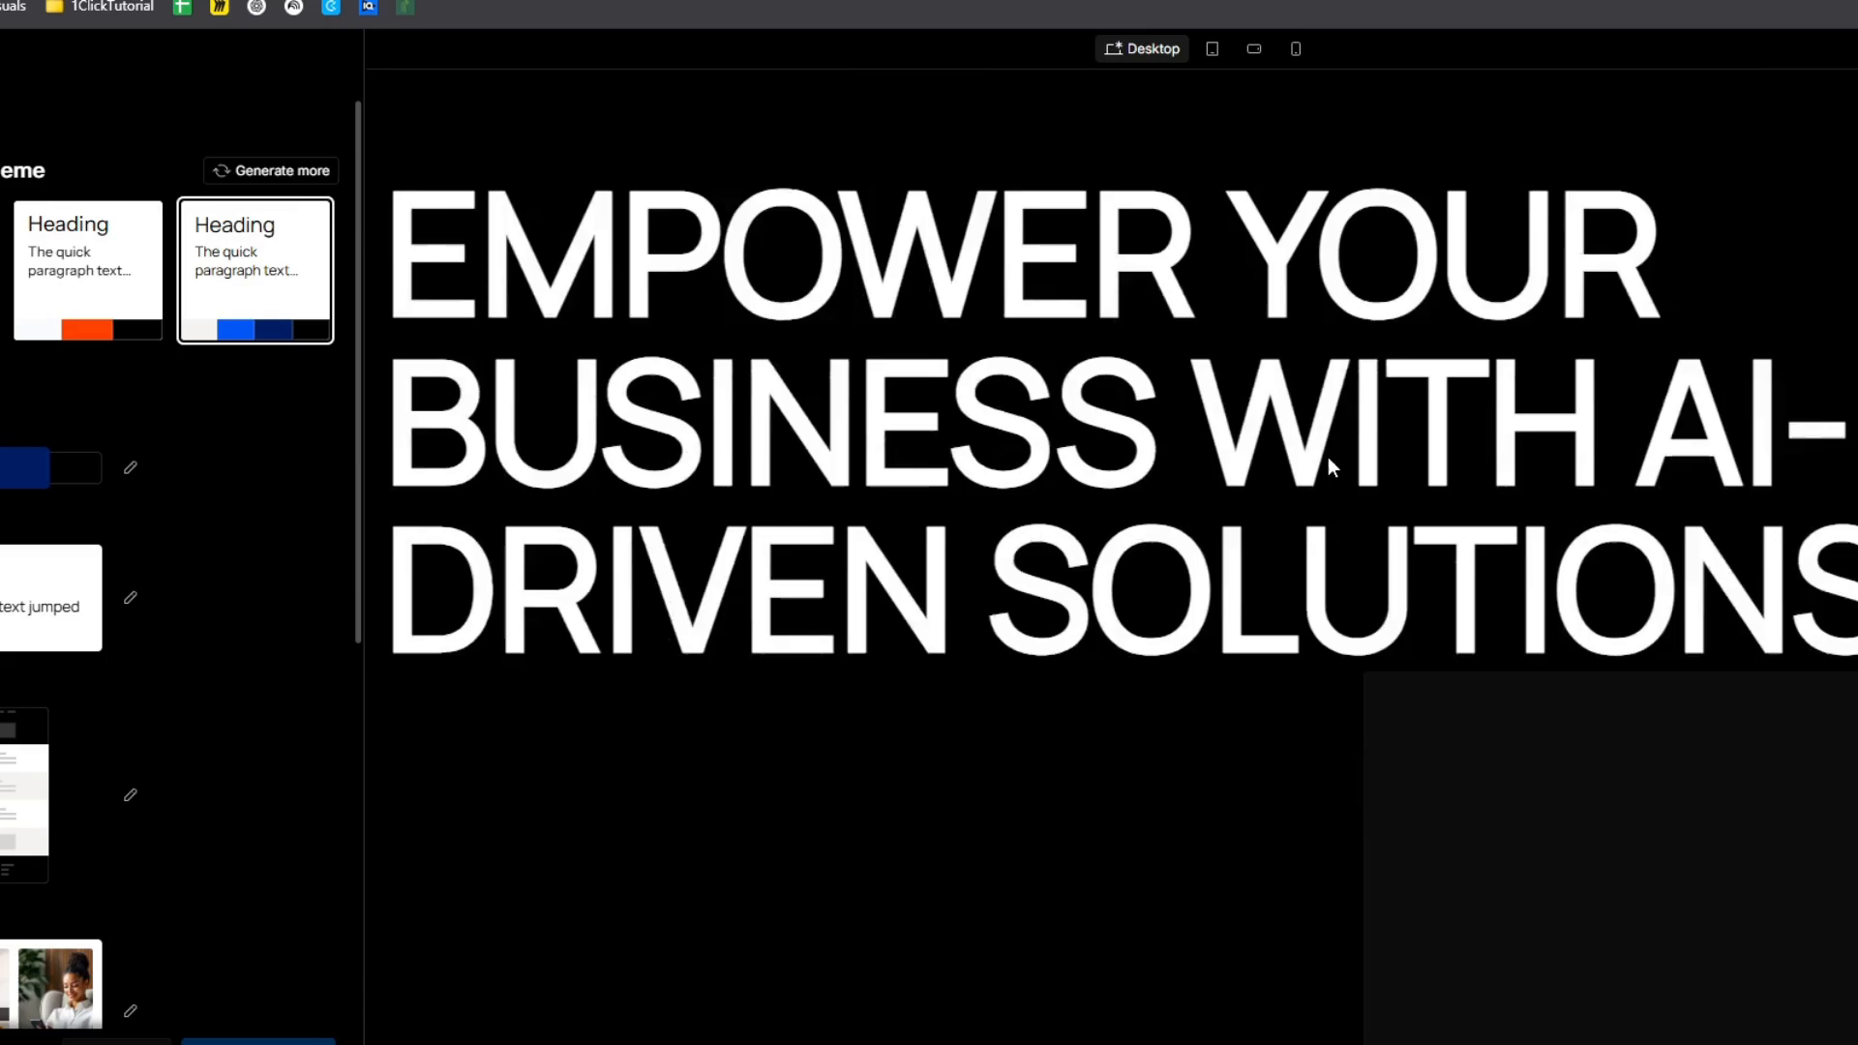
scroll(1210, 453, "down", 5)
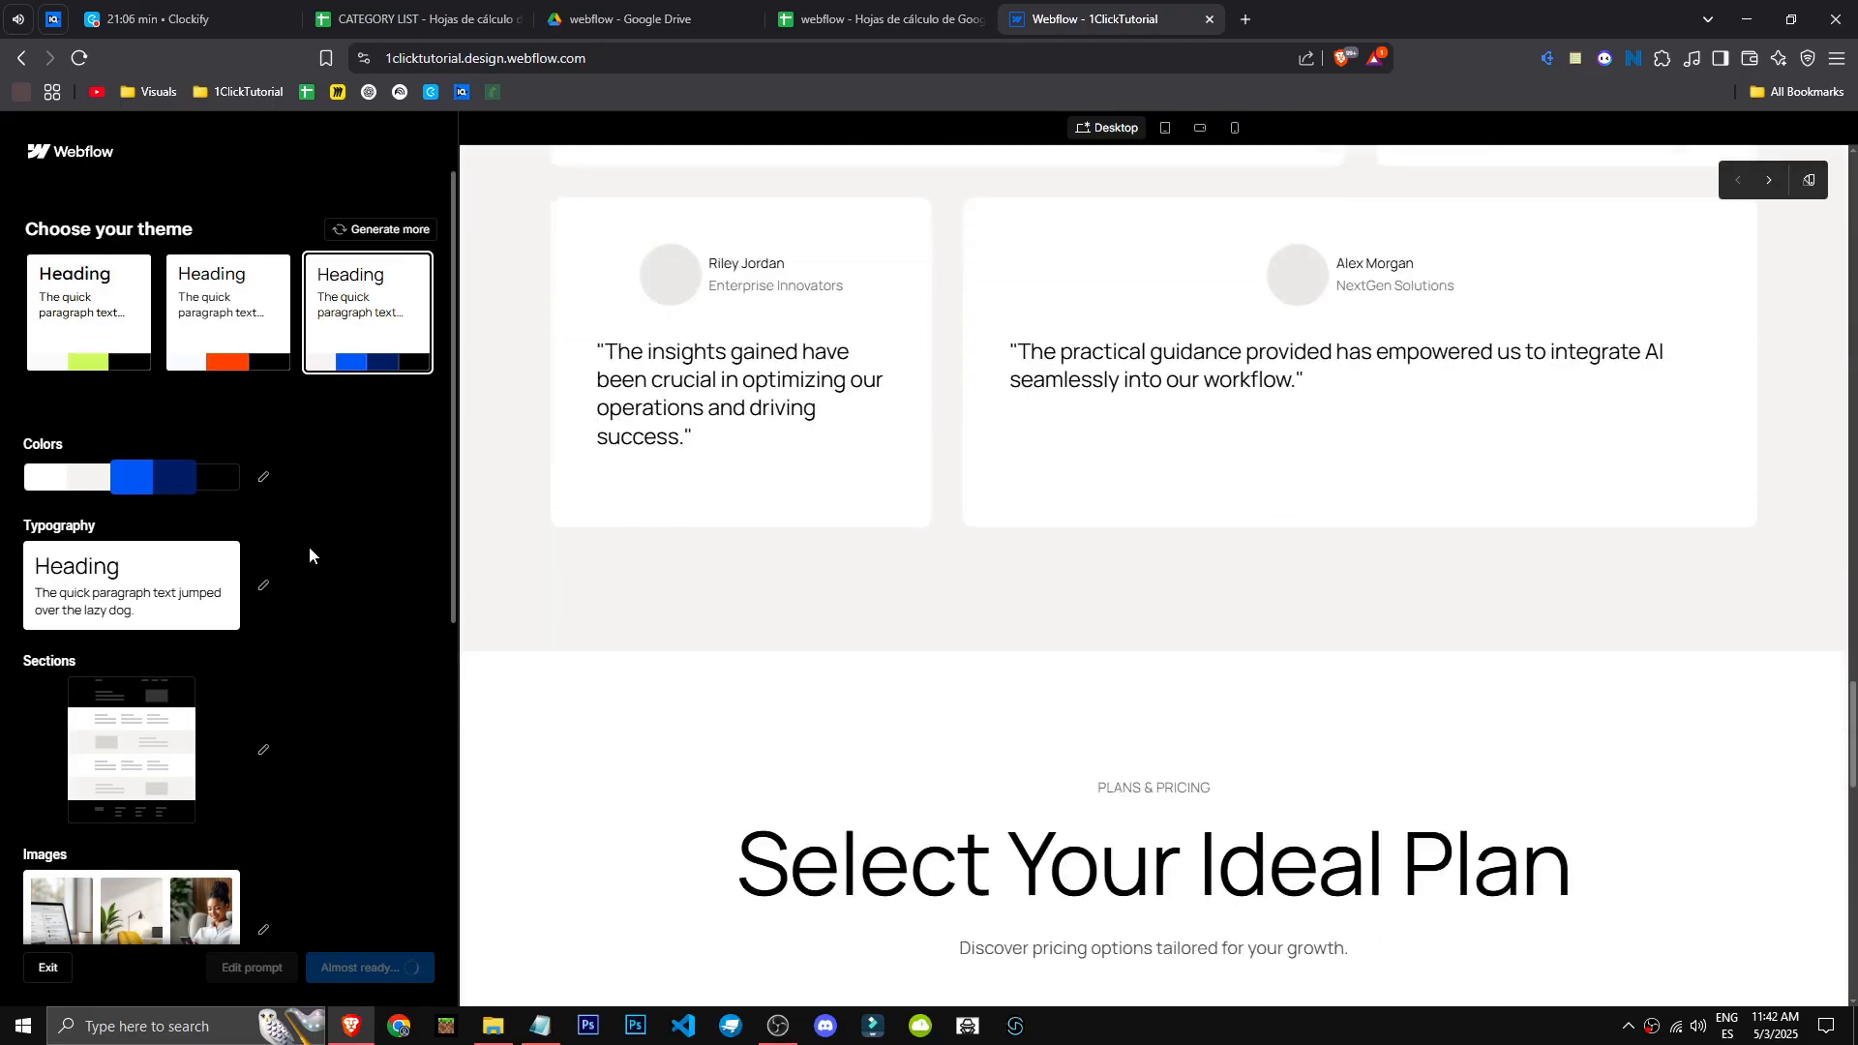
scroll(302, 564, "down", 10)
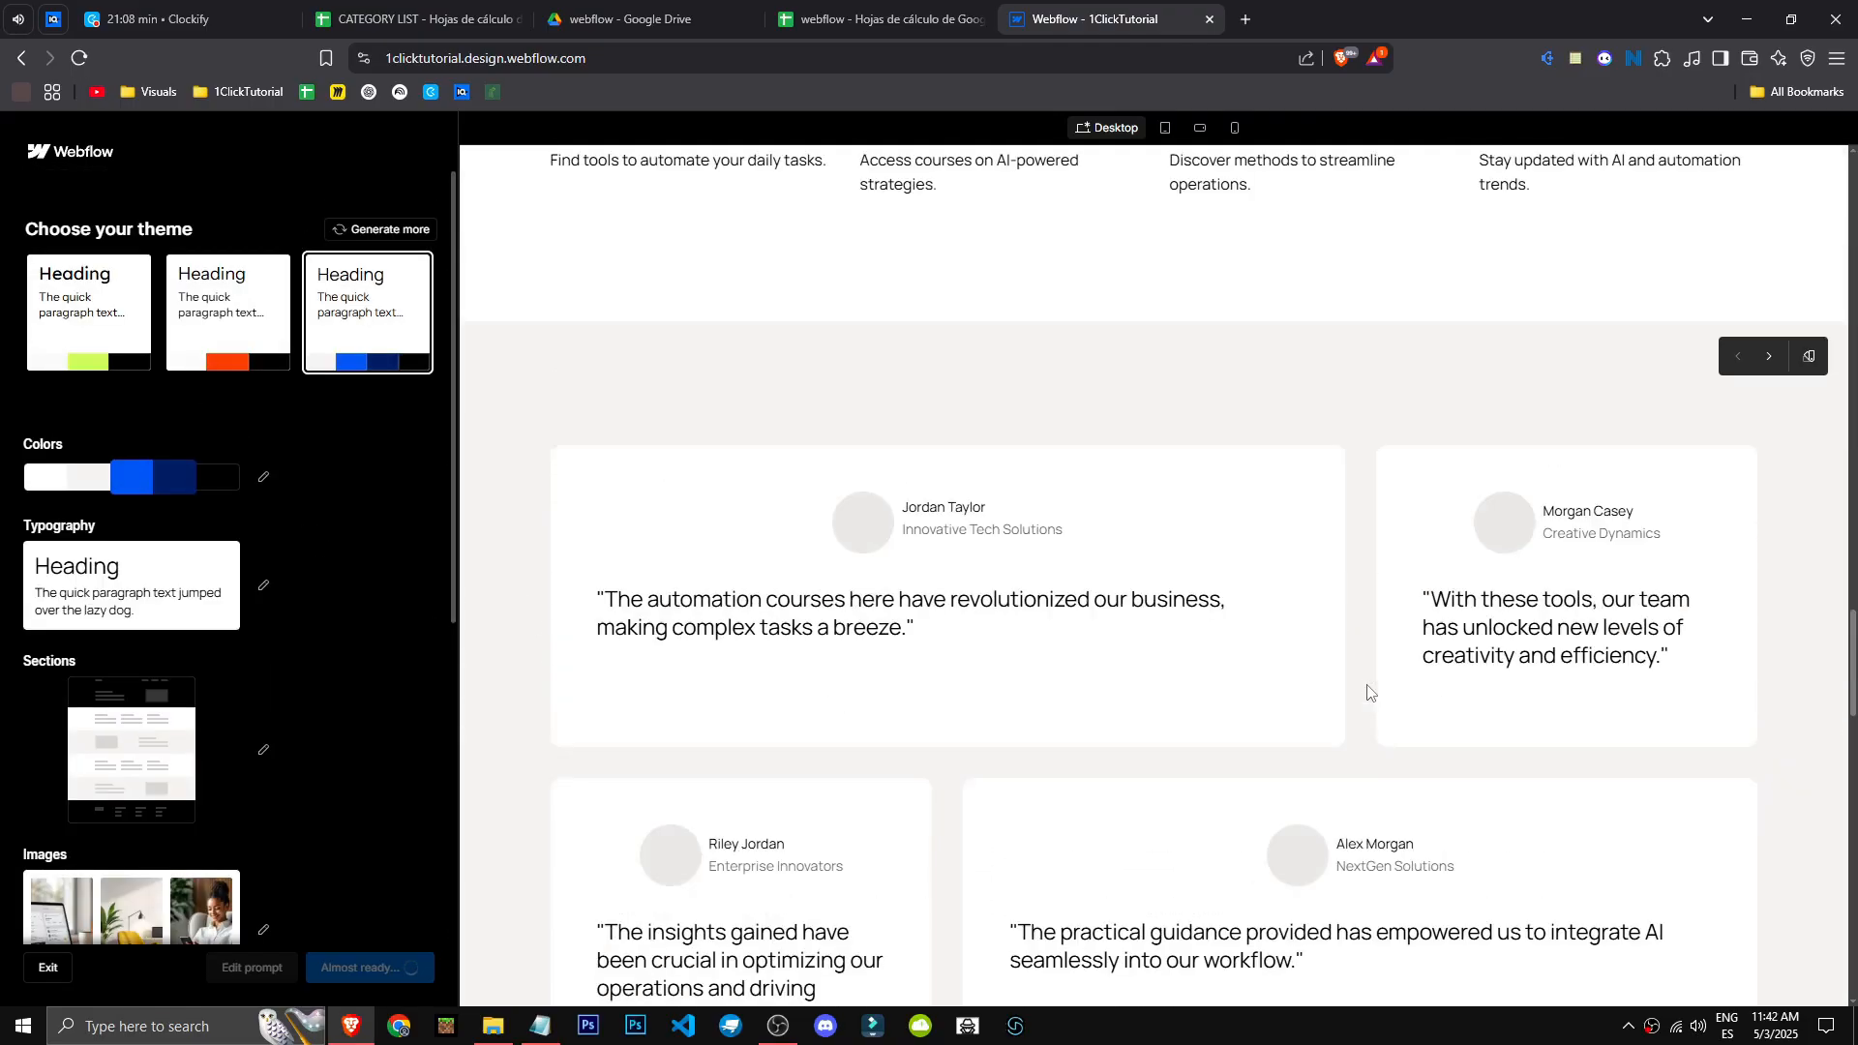
scroll(1452, 673, "up", 20)
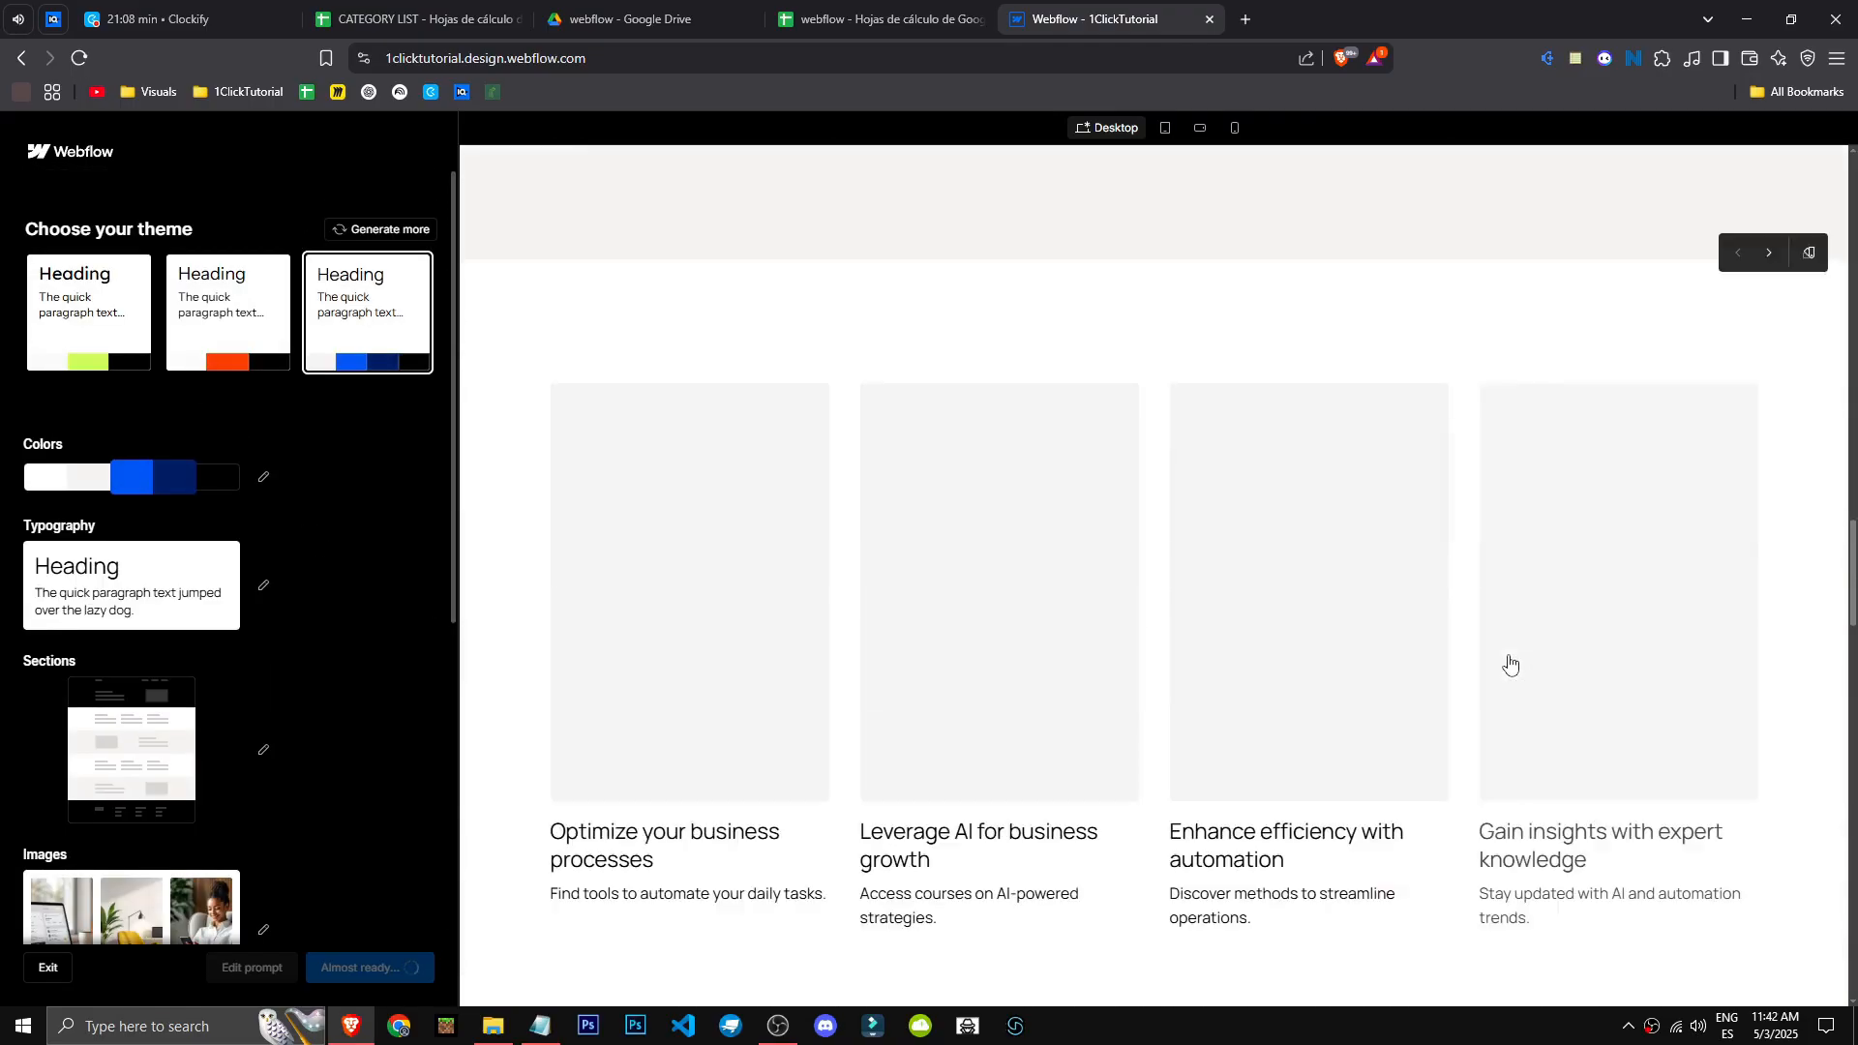
scroll(1186, 625, "up", 5)
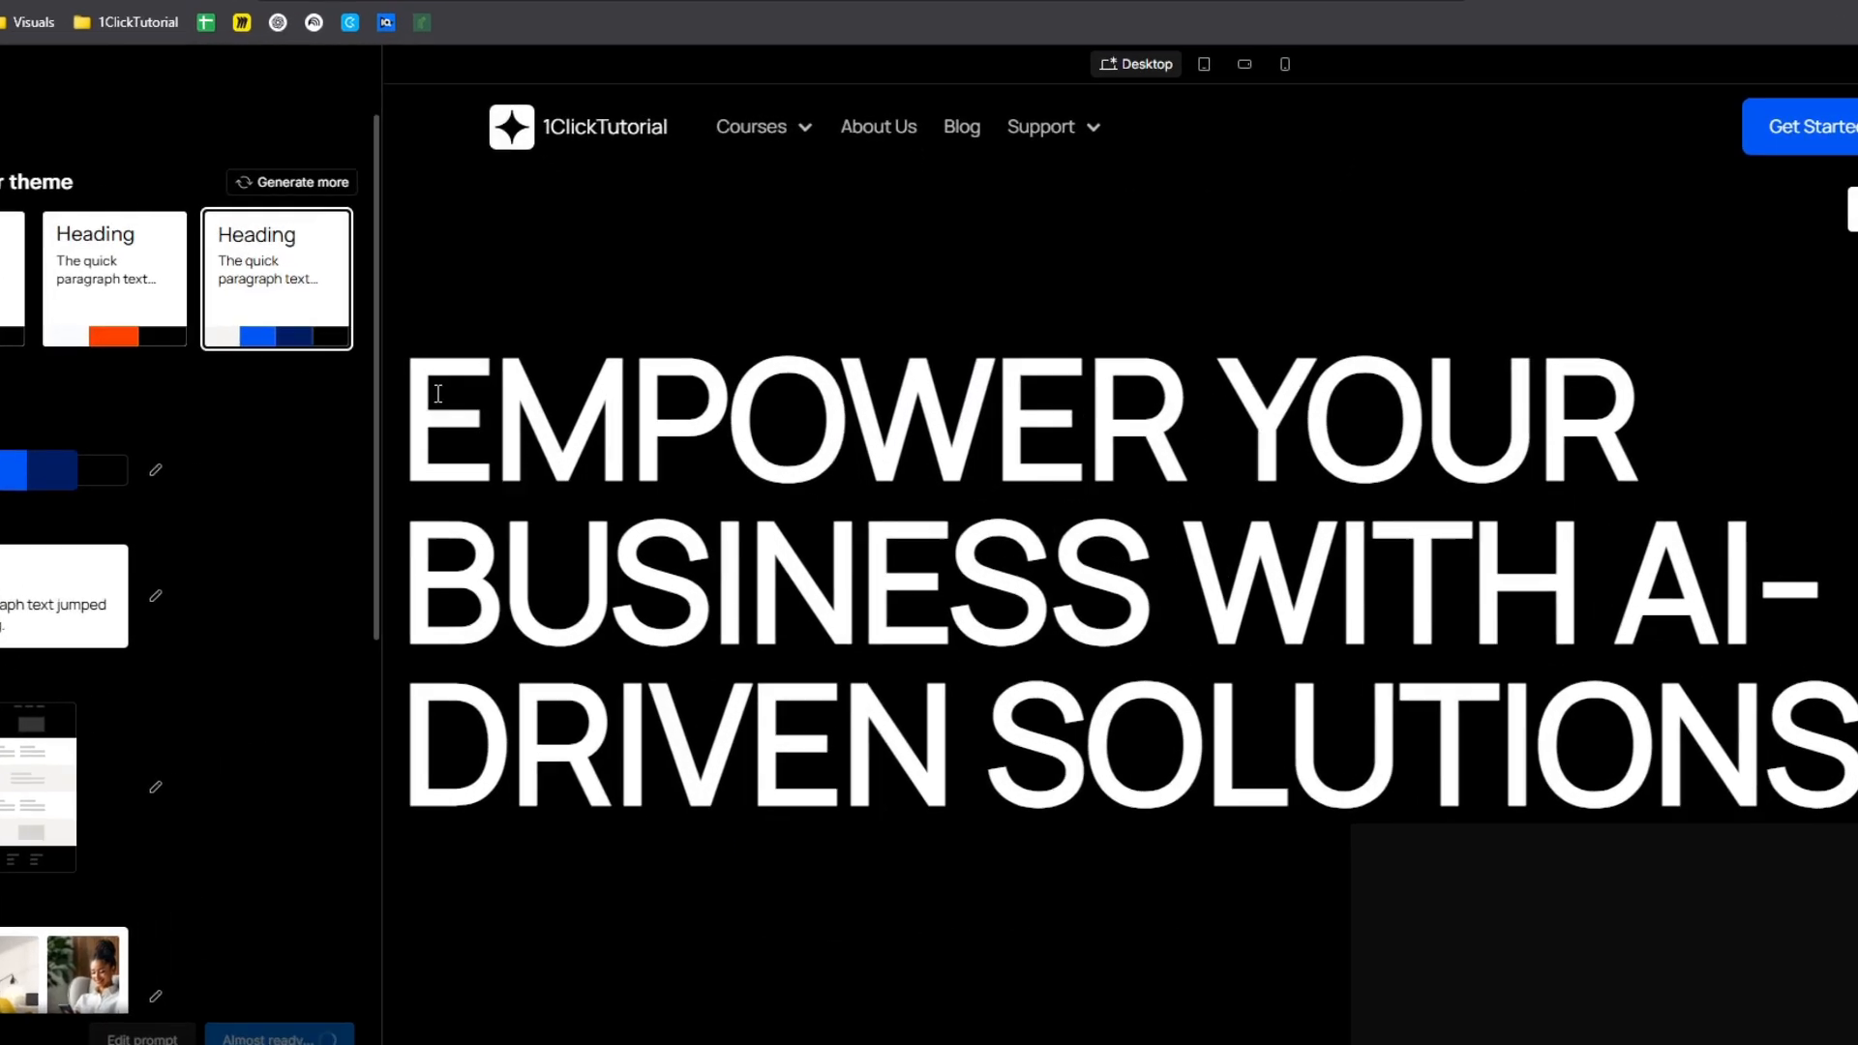
left_click_drag(474, 432, 1406, 476)
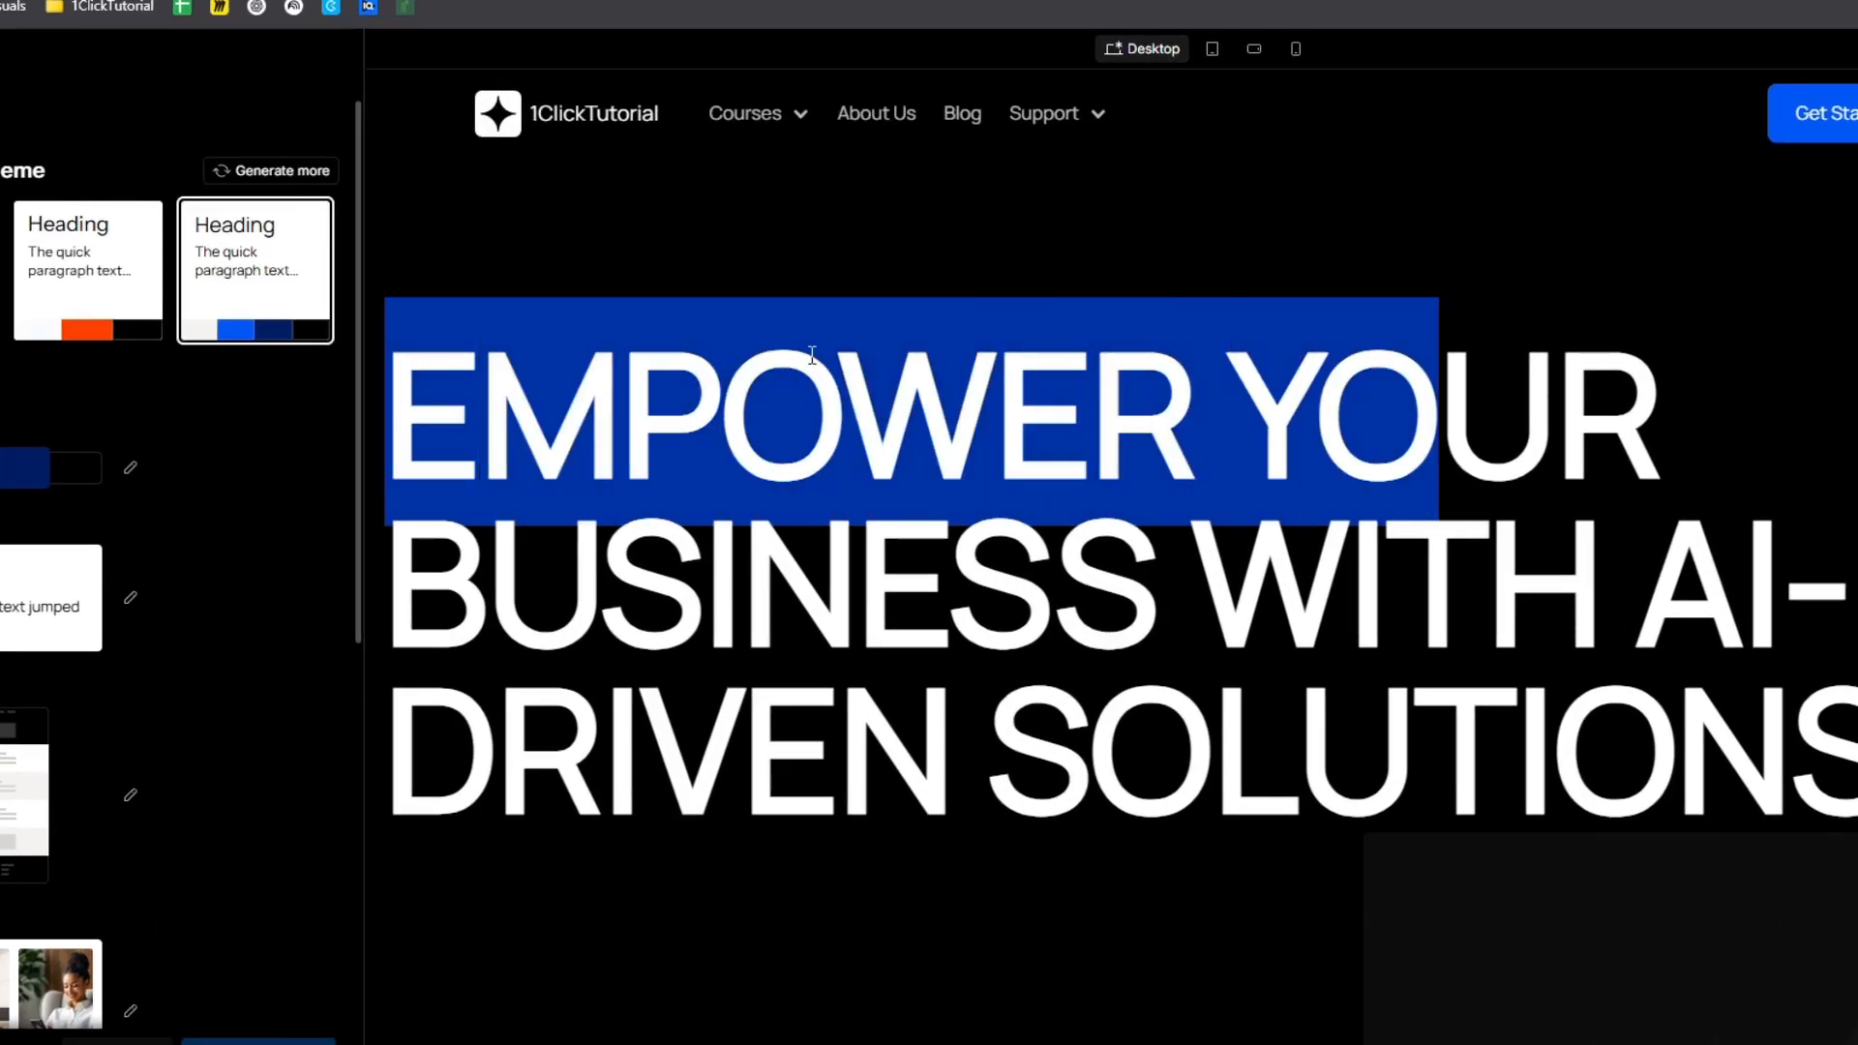
left_click(811, 356)
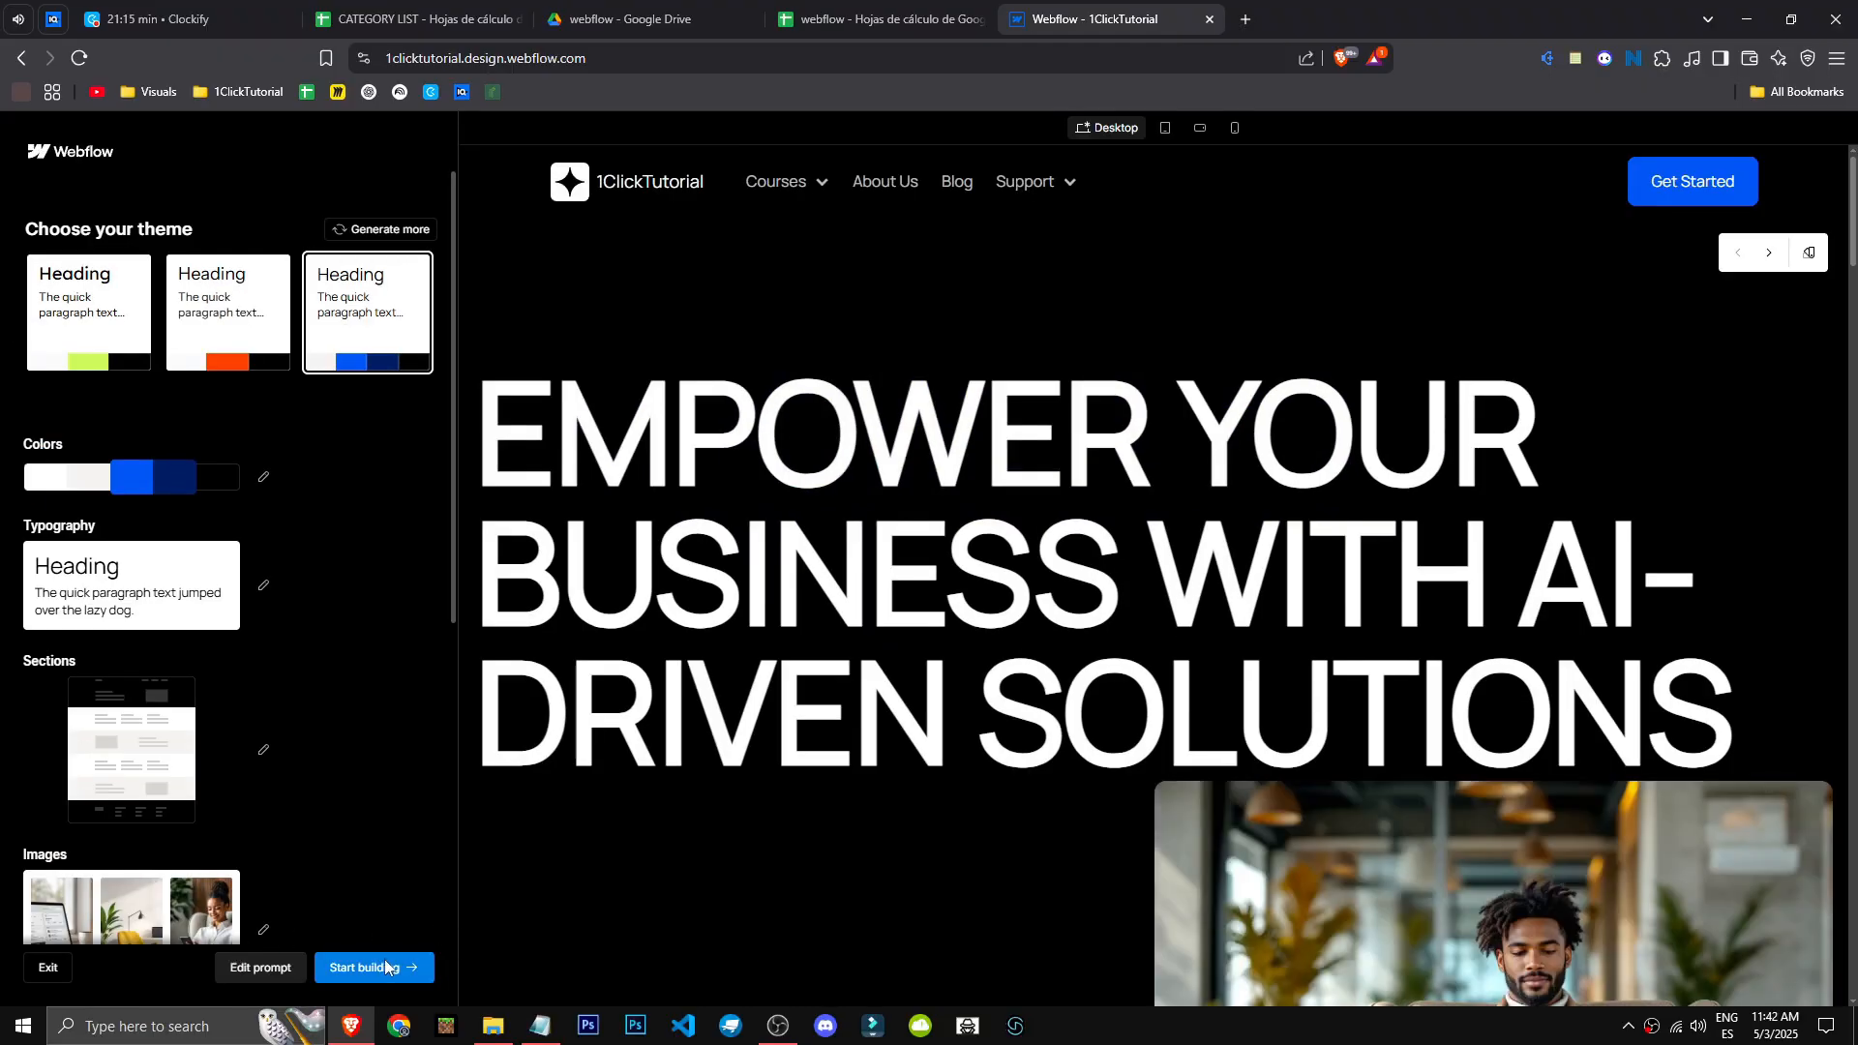
Step: Examine the entries under Courses and Support in the generated site's navigation bar
left_click(771, 184)
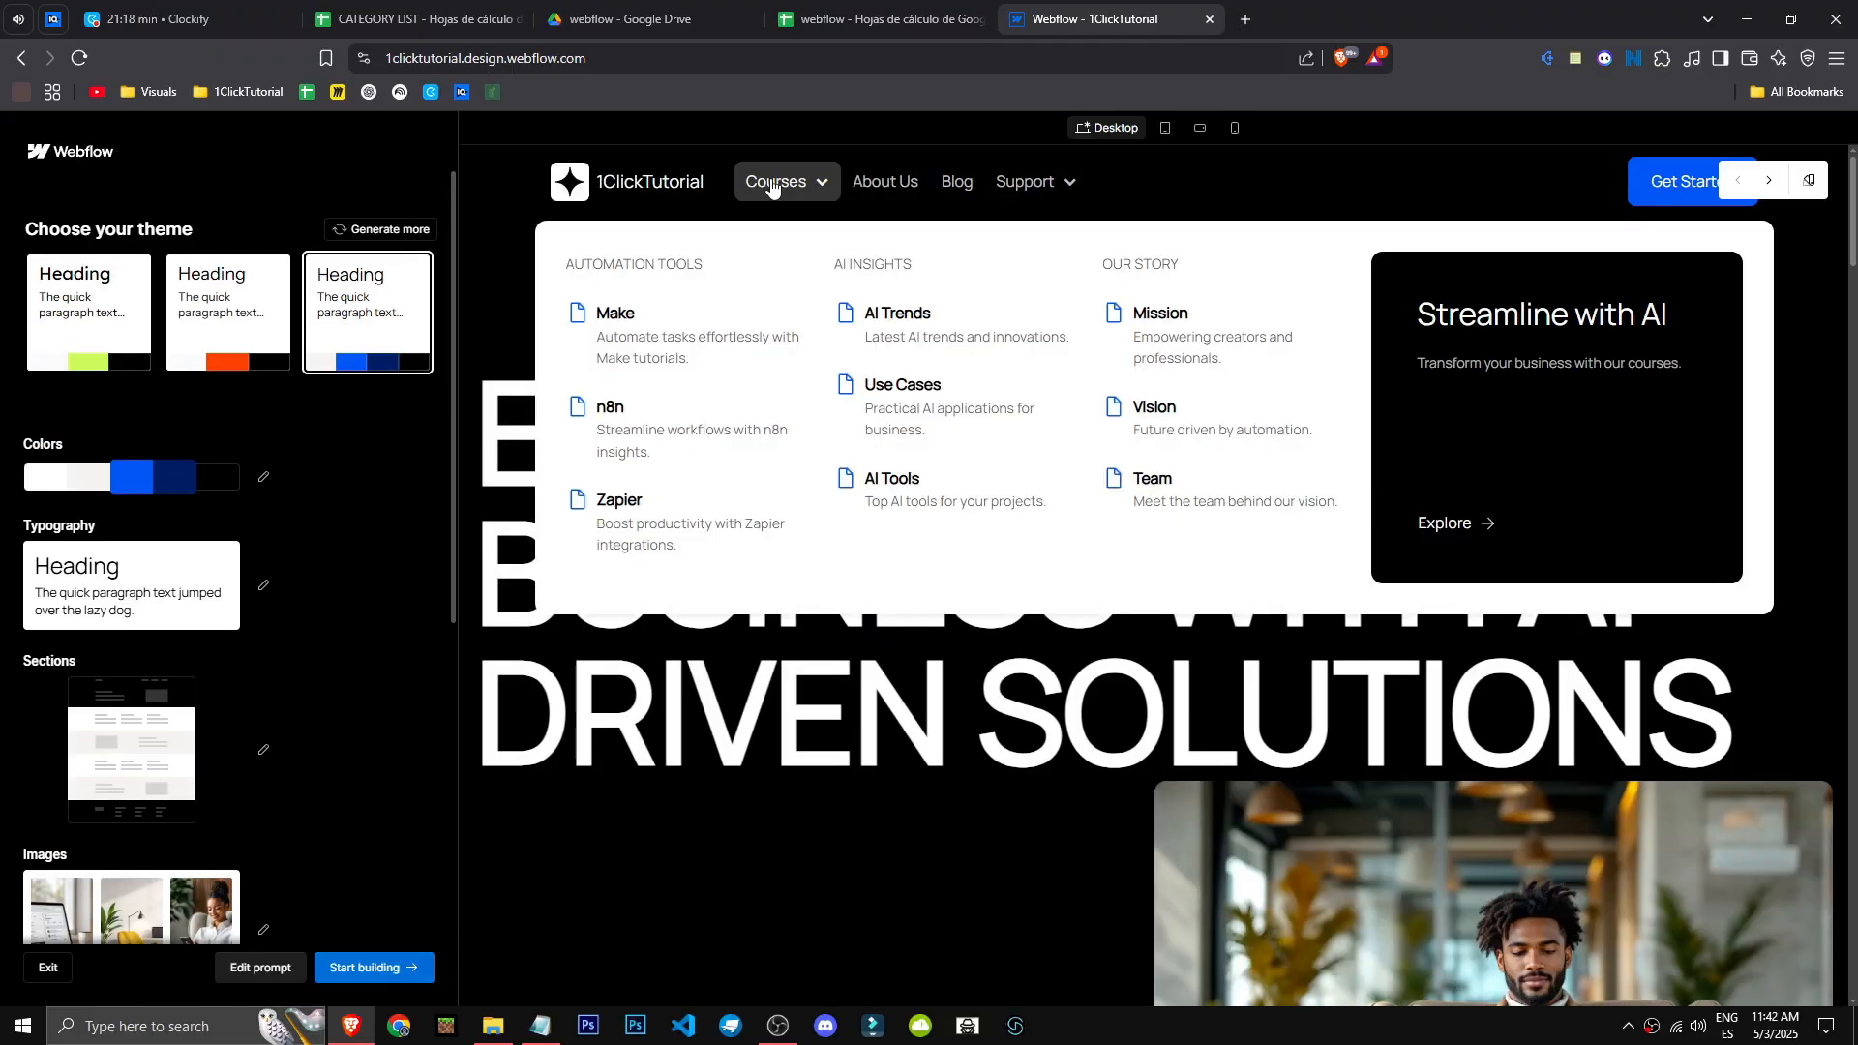
left_click(771, 184)
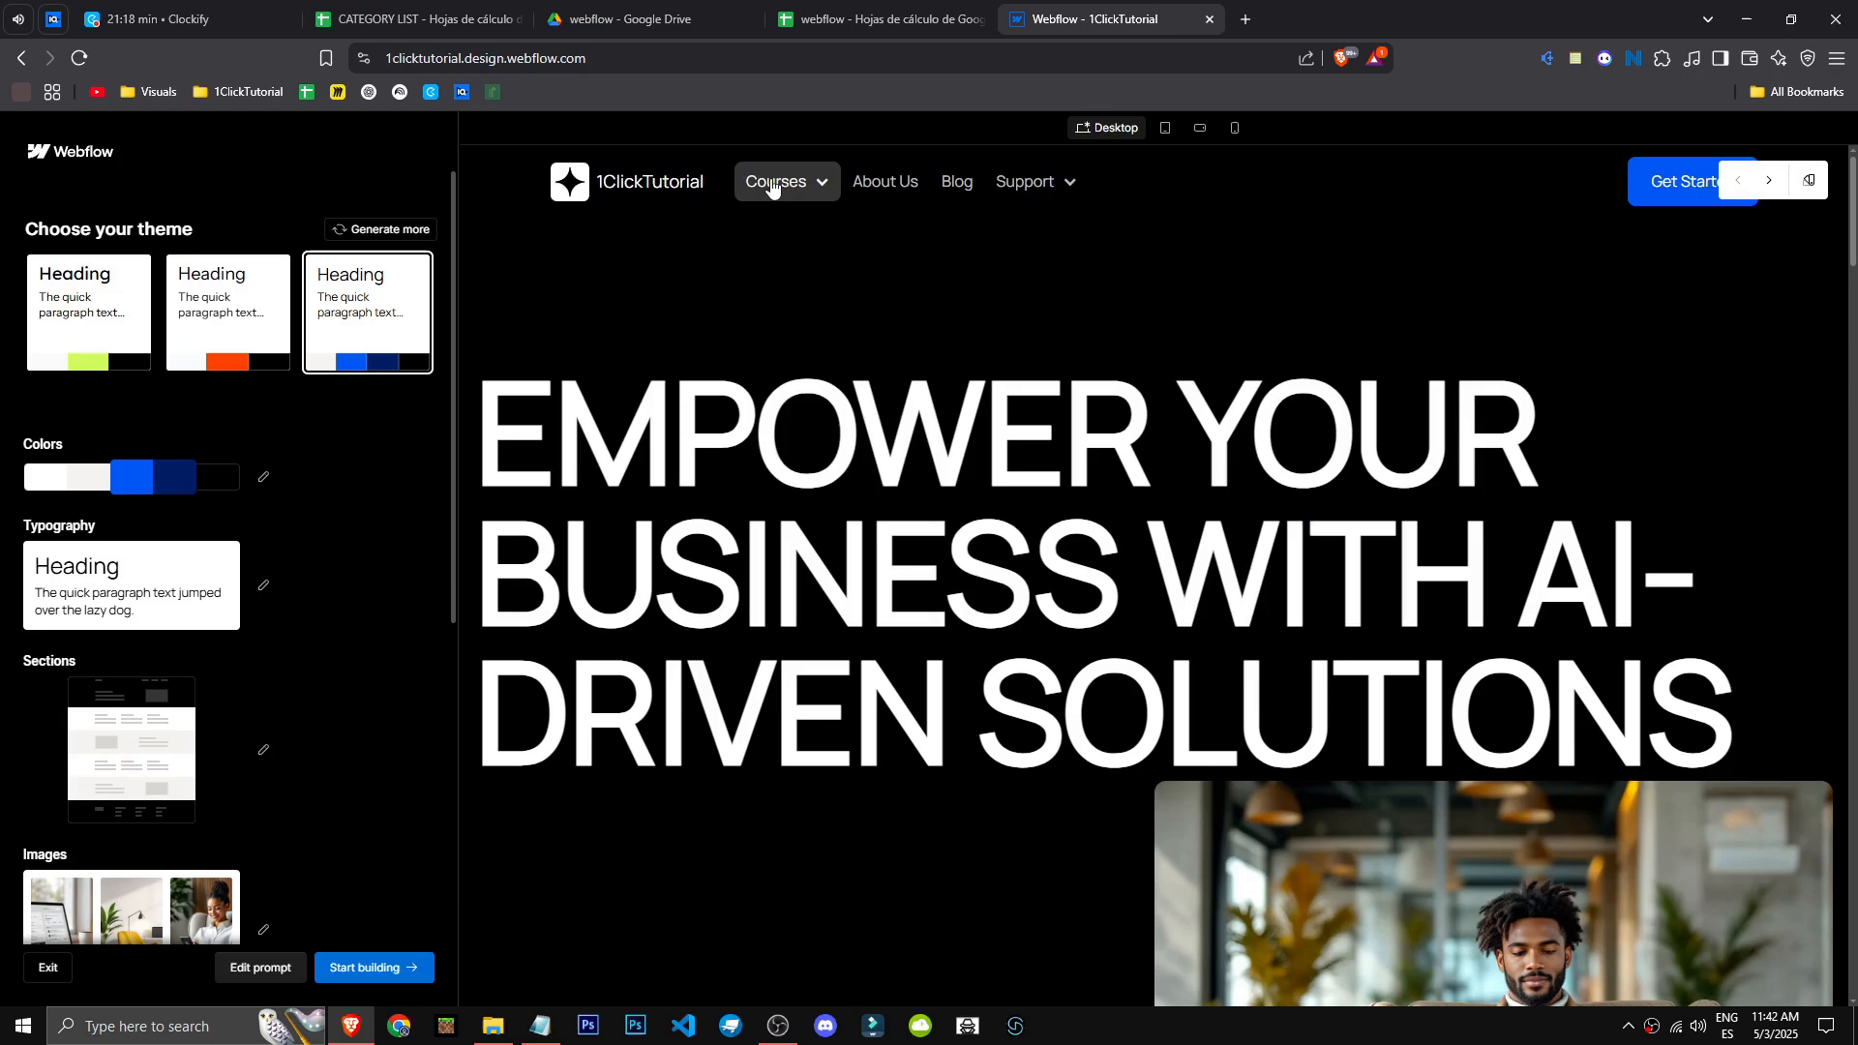
left_click(1008, 184)
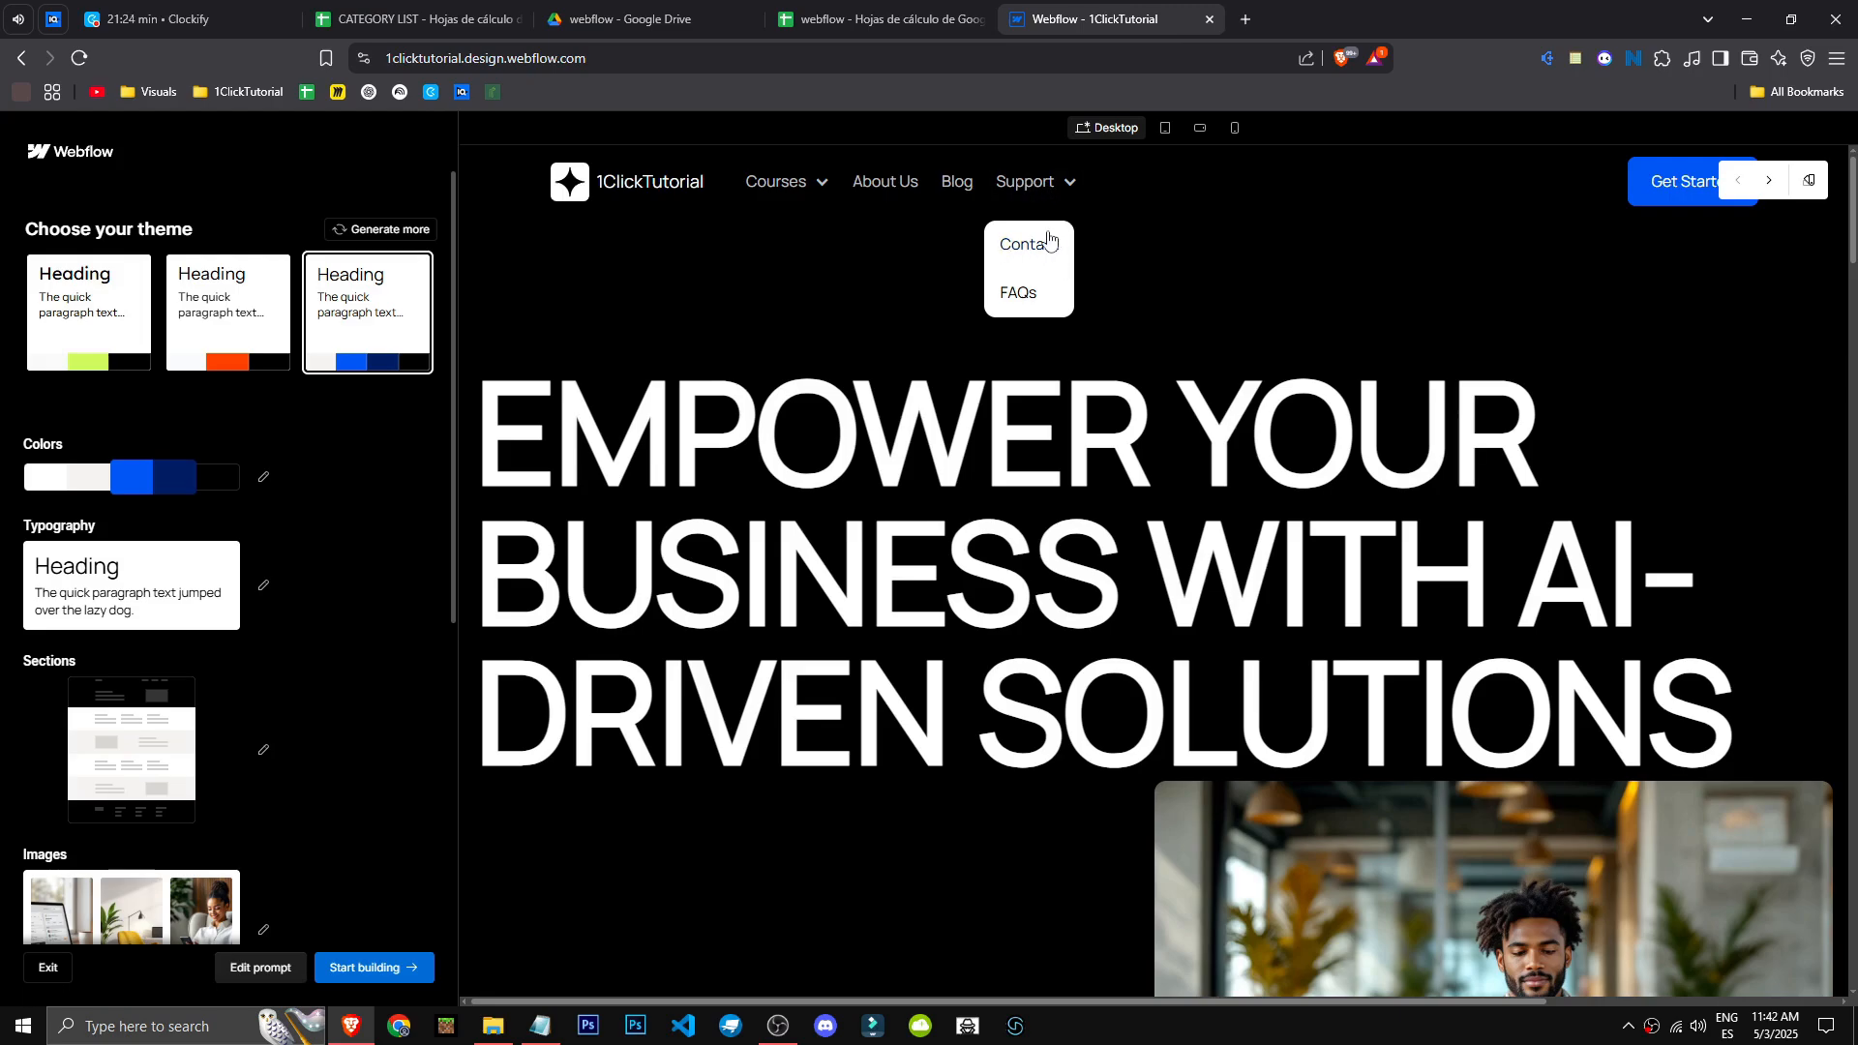
left_click(813, 190)
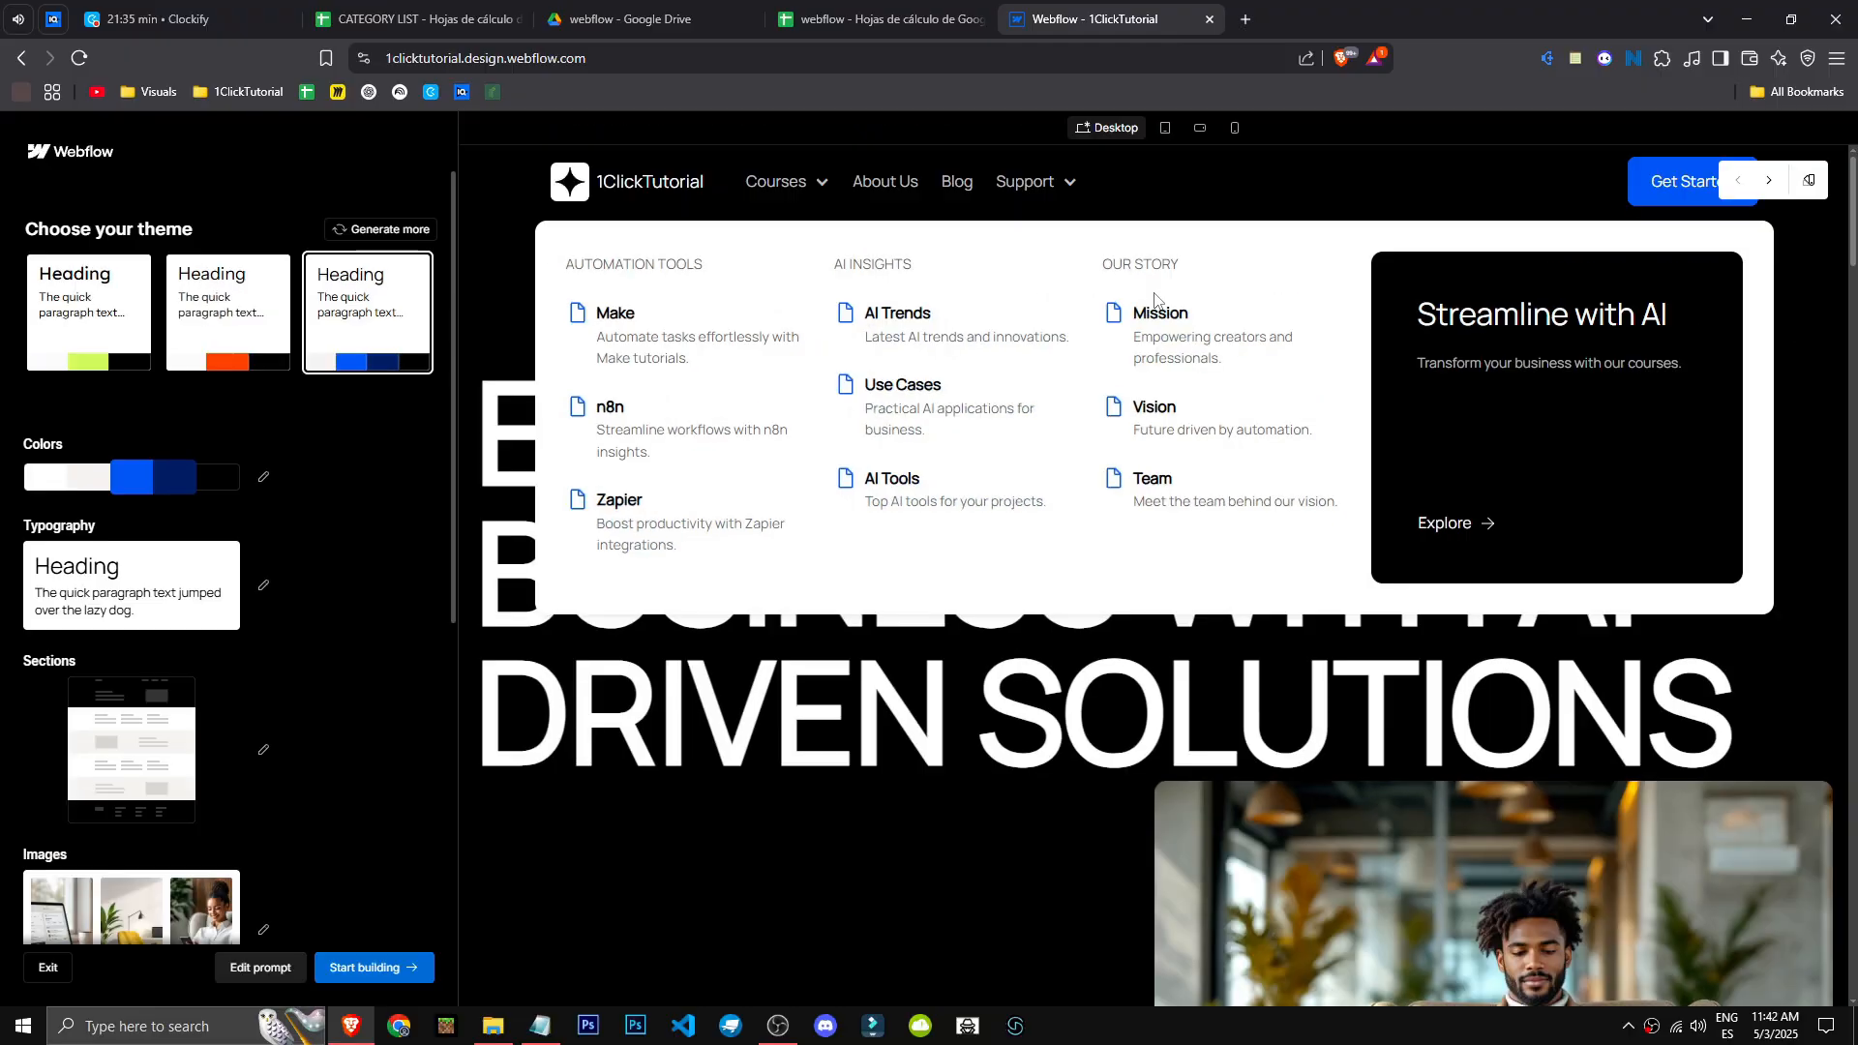
left_click(795, 197)
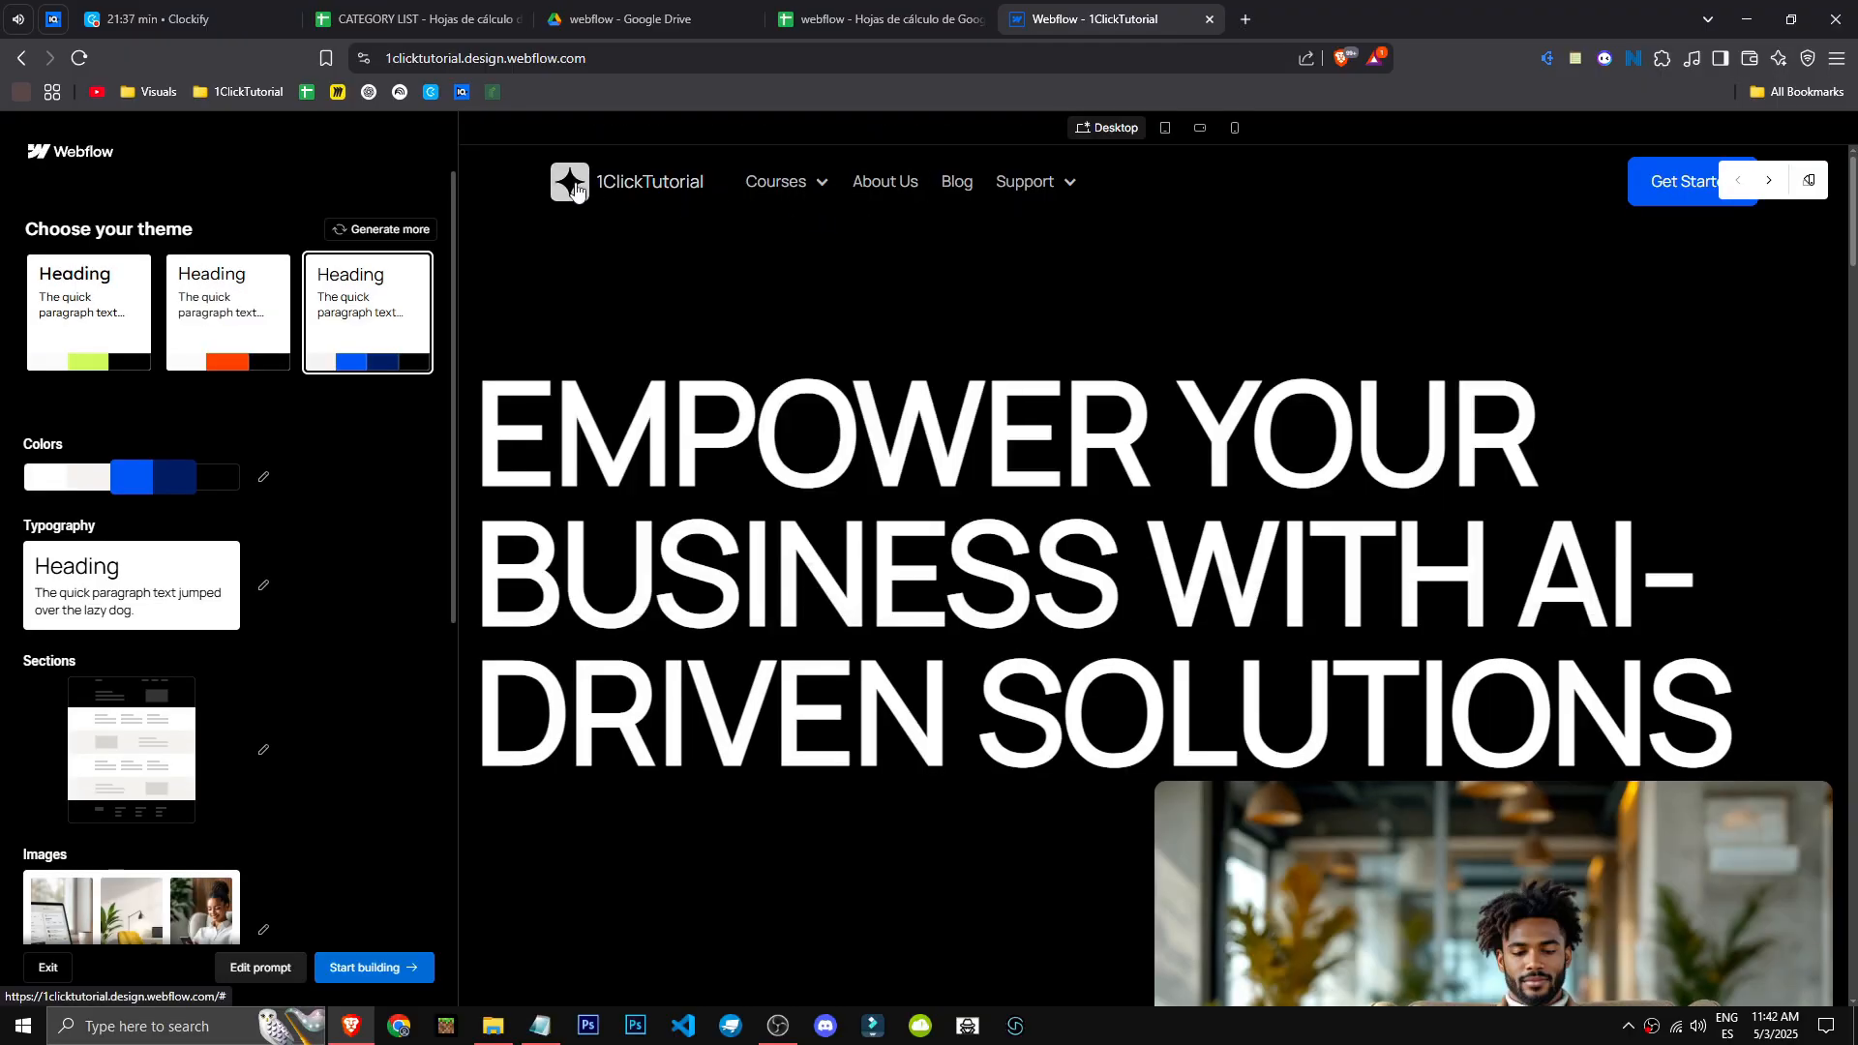
Step: Review the home page's feature sections and switch the hero section to its next layout variation
scroll(1082, 513, "down", 12)
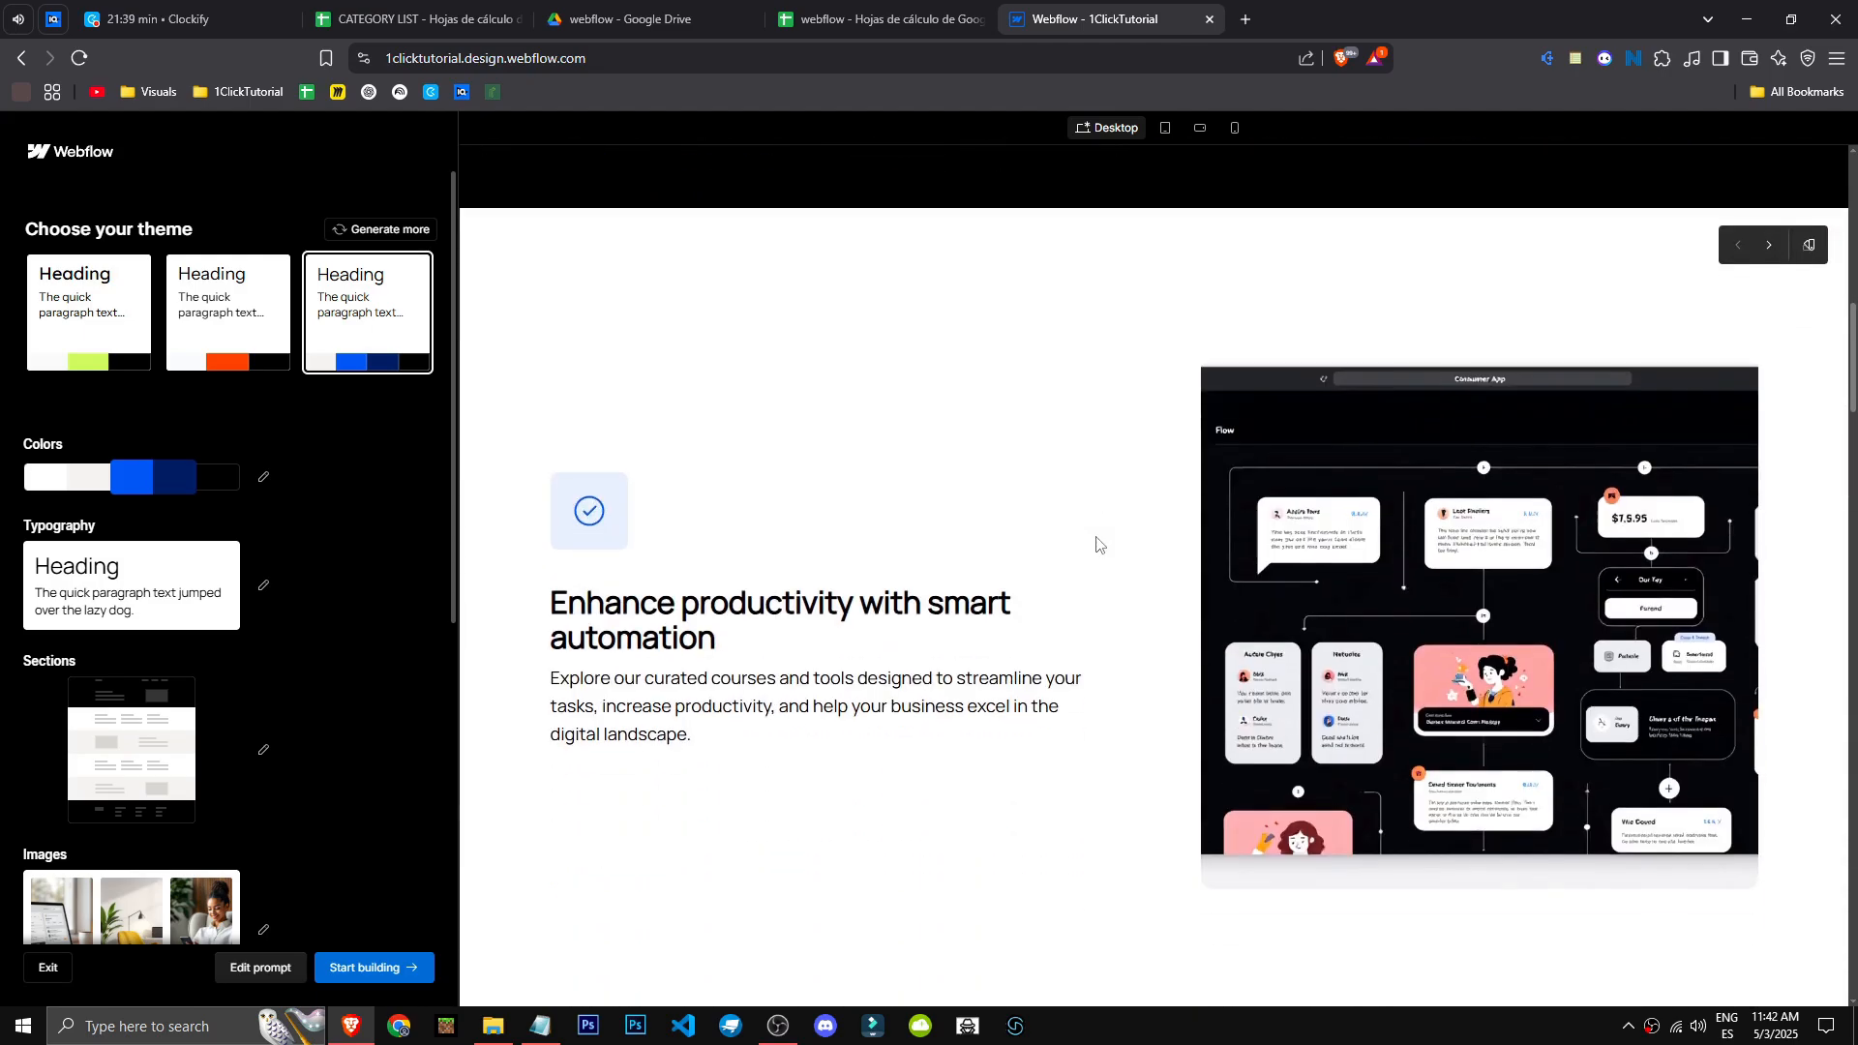
scroll(1088, 543, "down", 8)
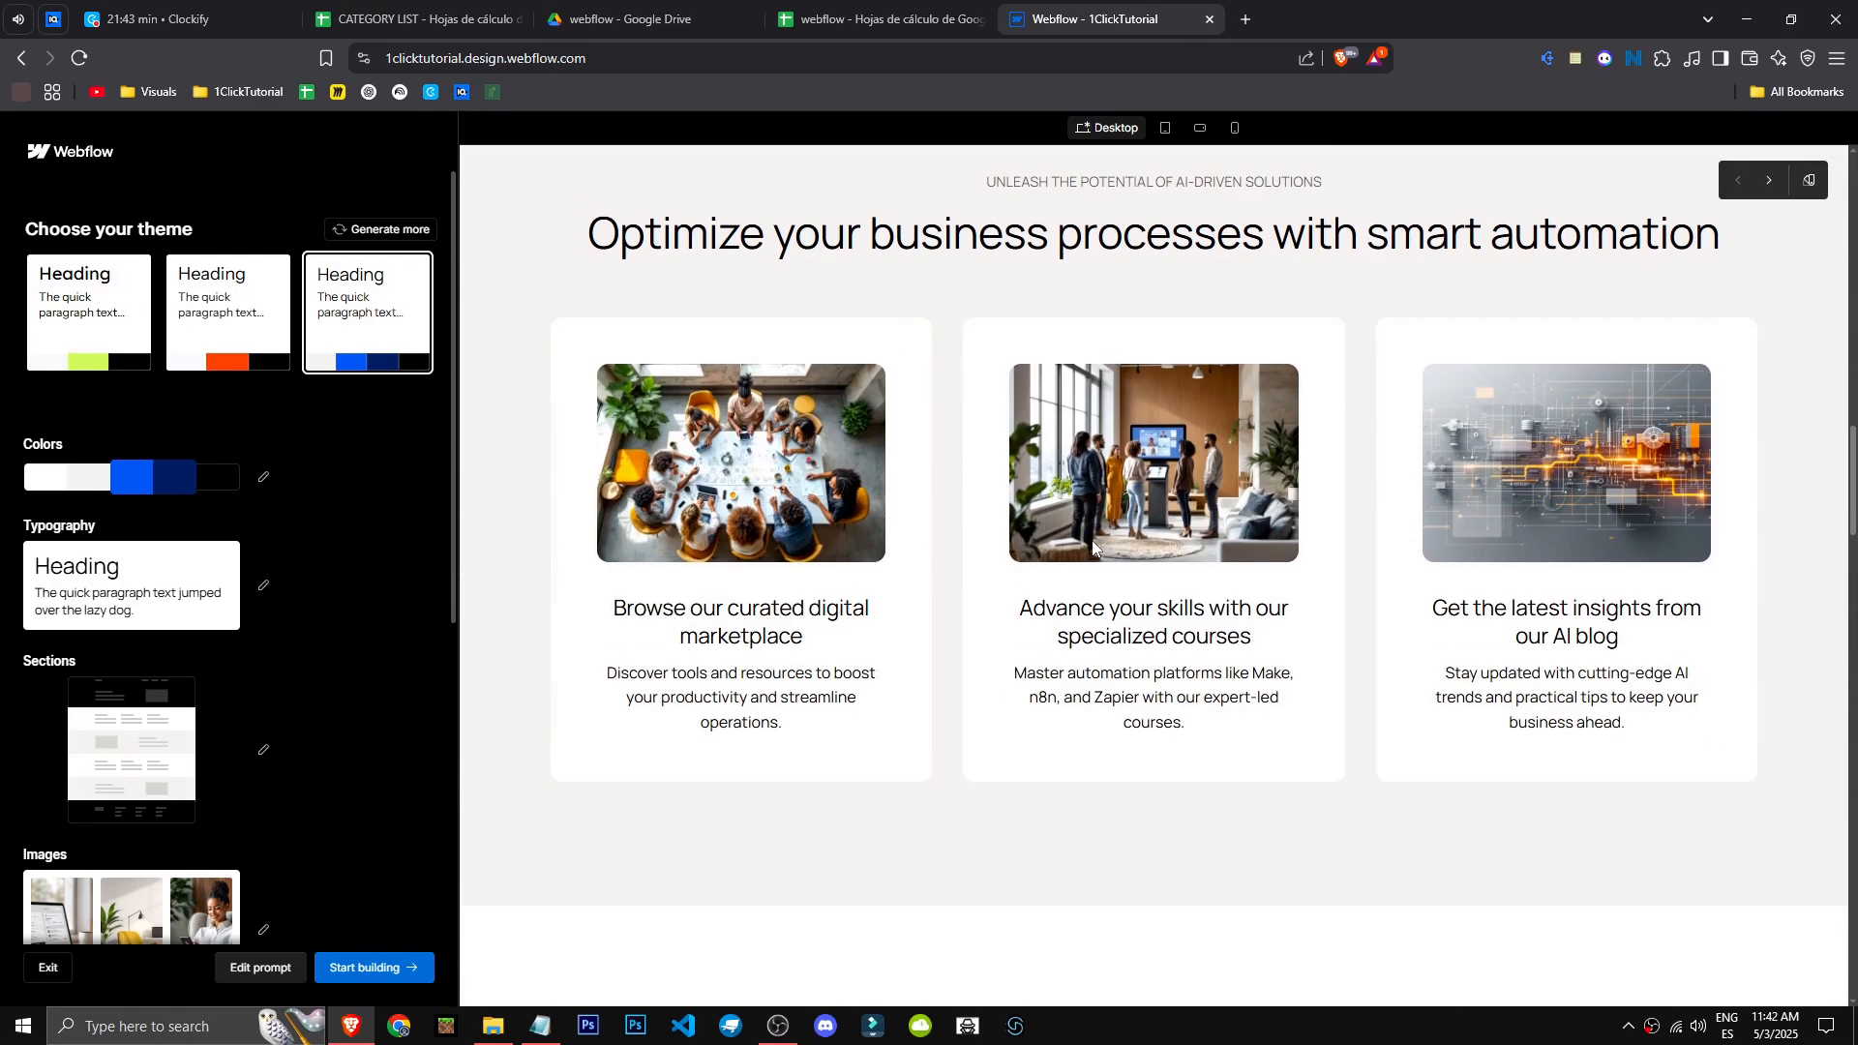
scroll(1774, 624, "up", 20)
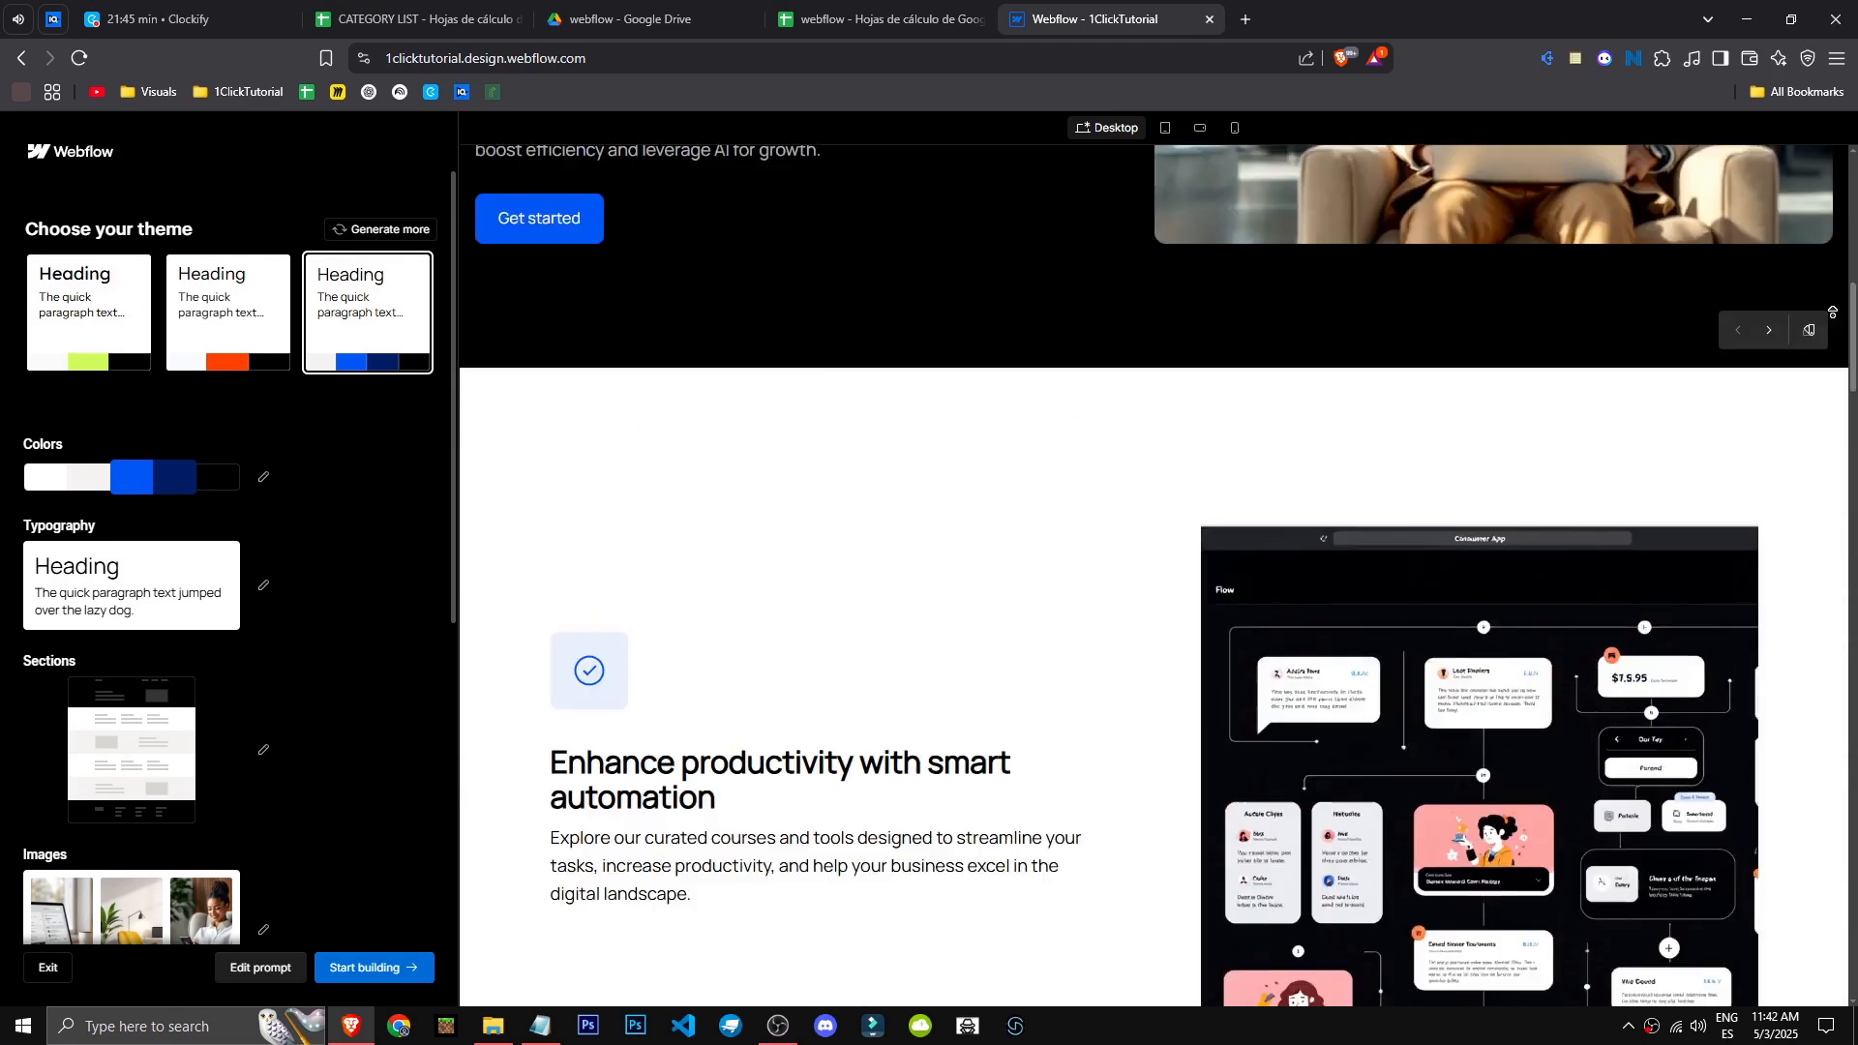
left_click(1769, 257)
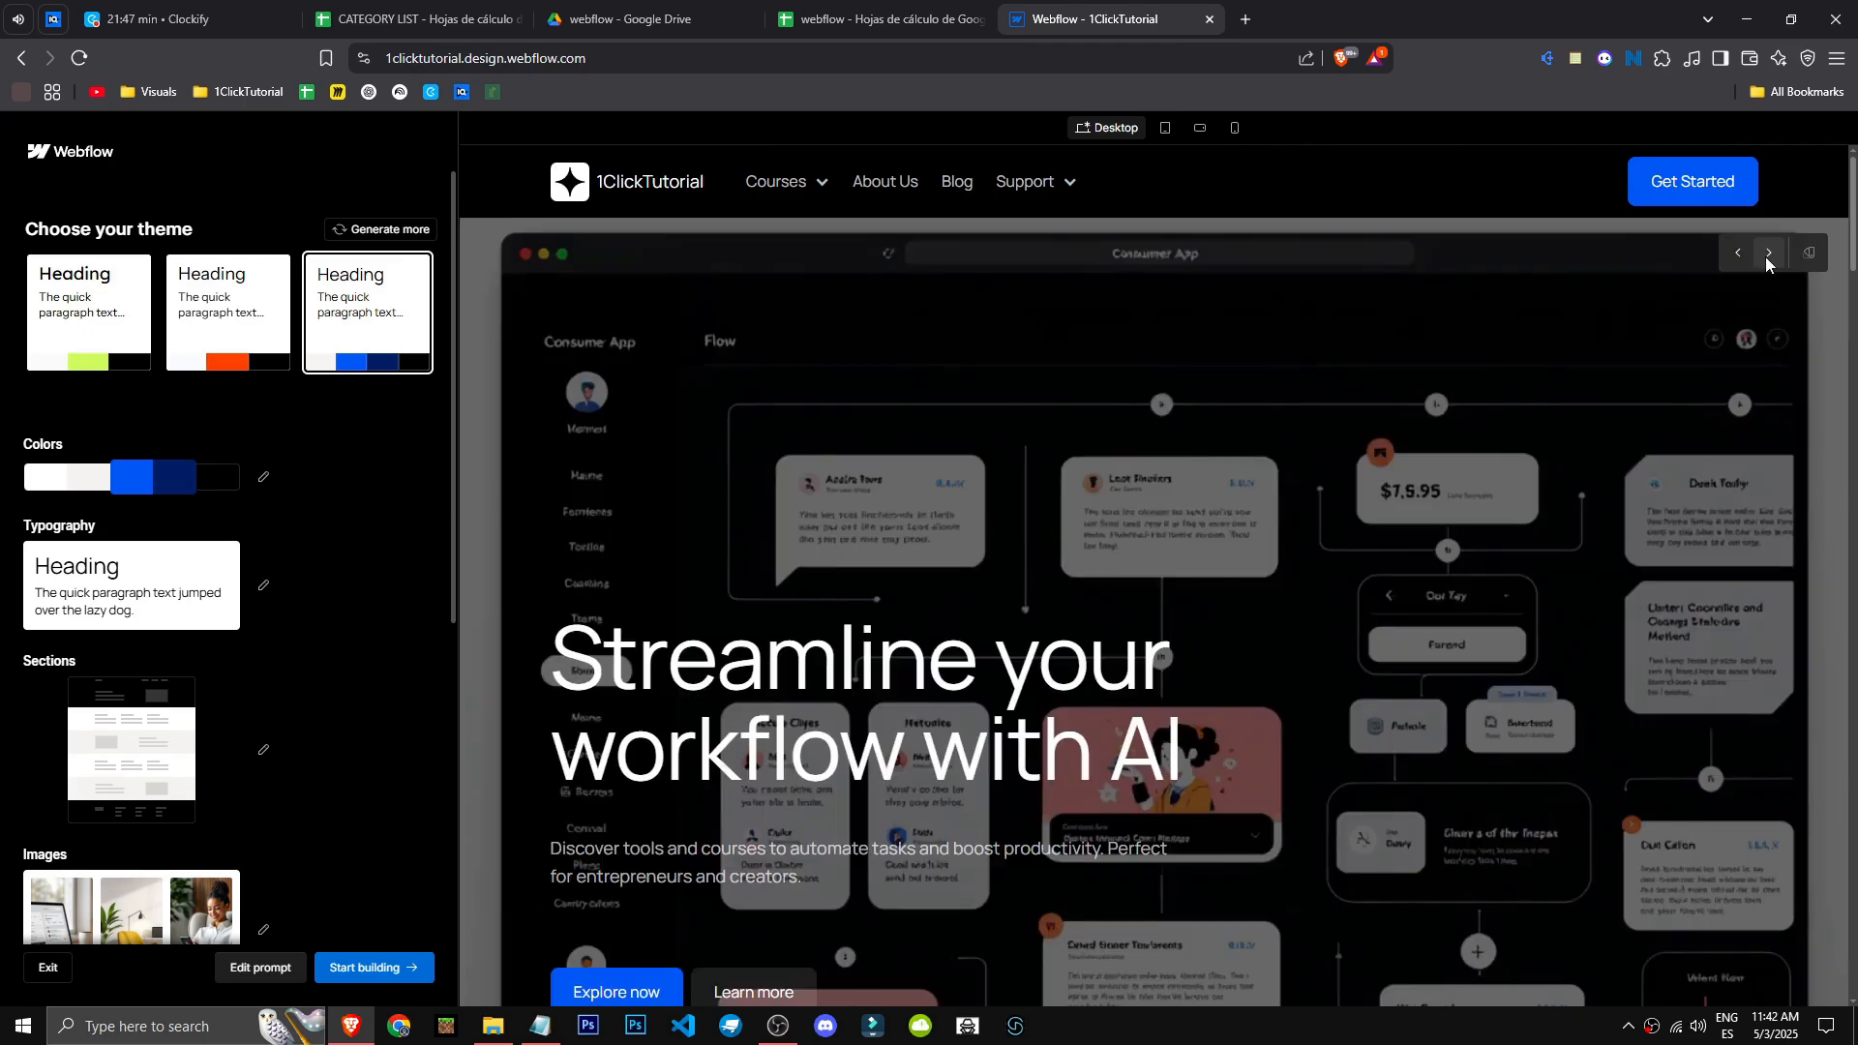
scroll(1415, 515, "down", 8)
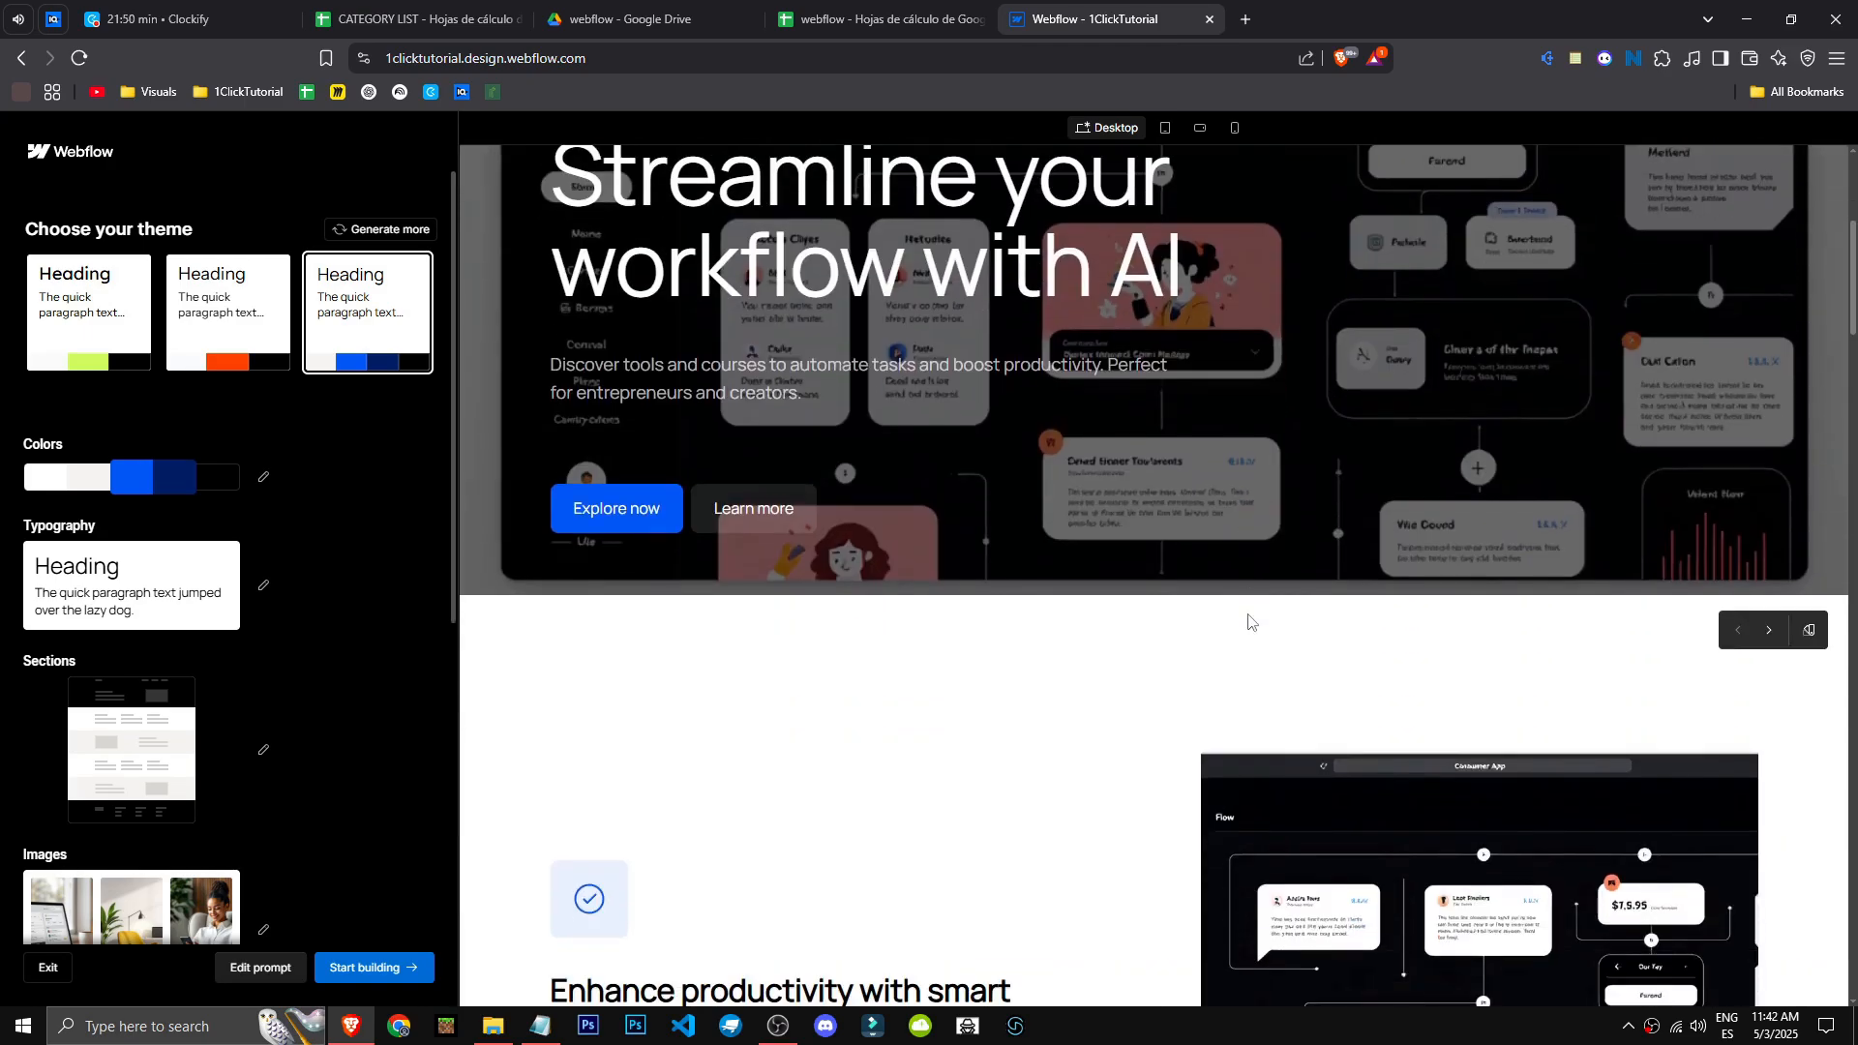
Step: Switch the hero section to the next layout with the oversized all-caps headline and review it with the section below
scroll(1247, 612, "up", 6)
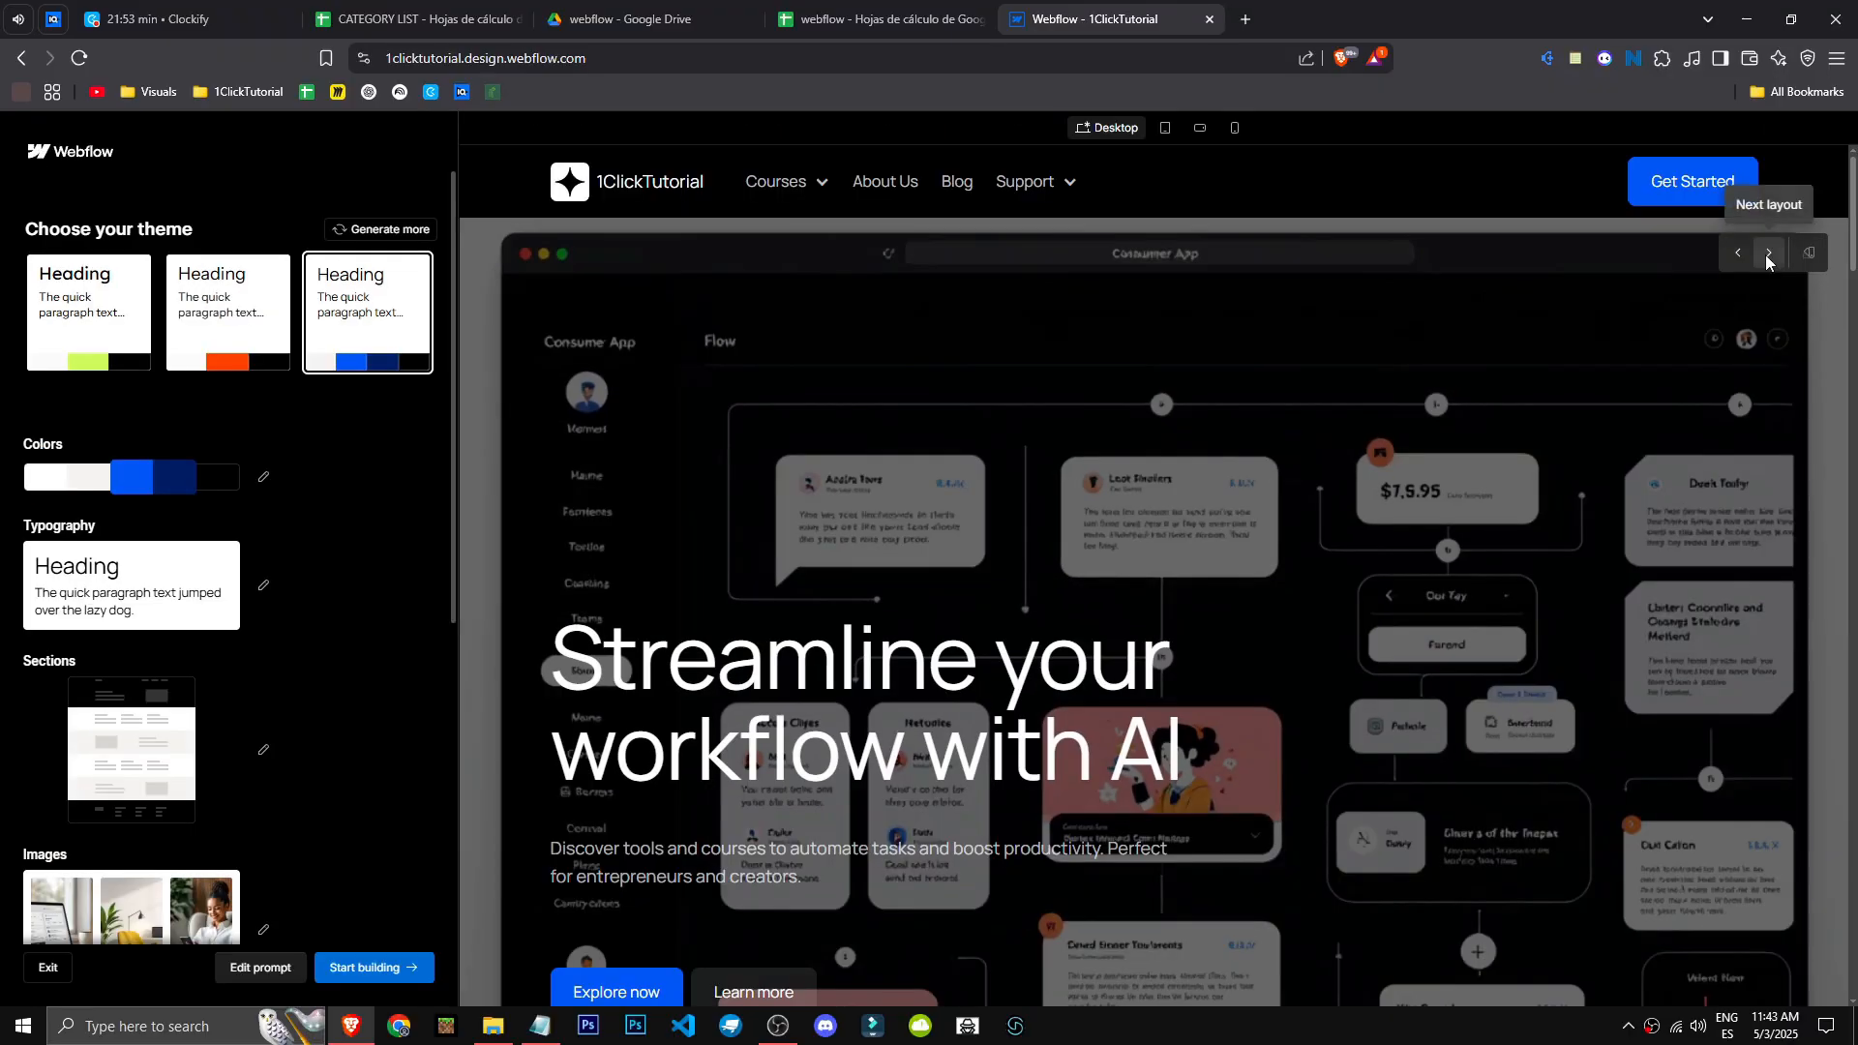
left_click(1767, 257)
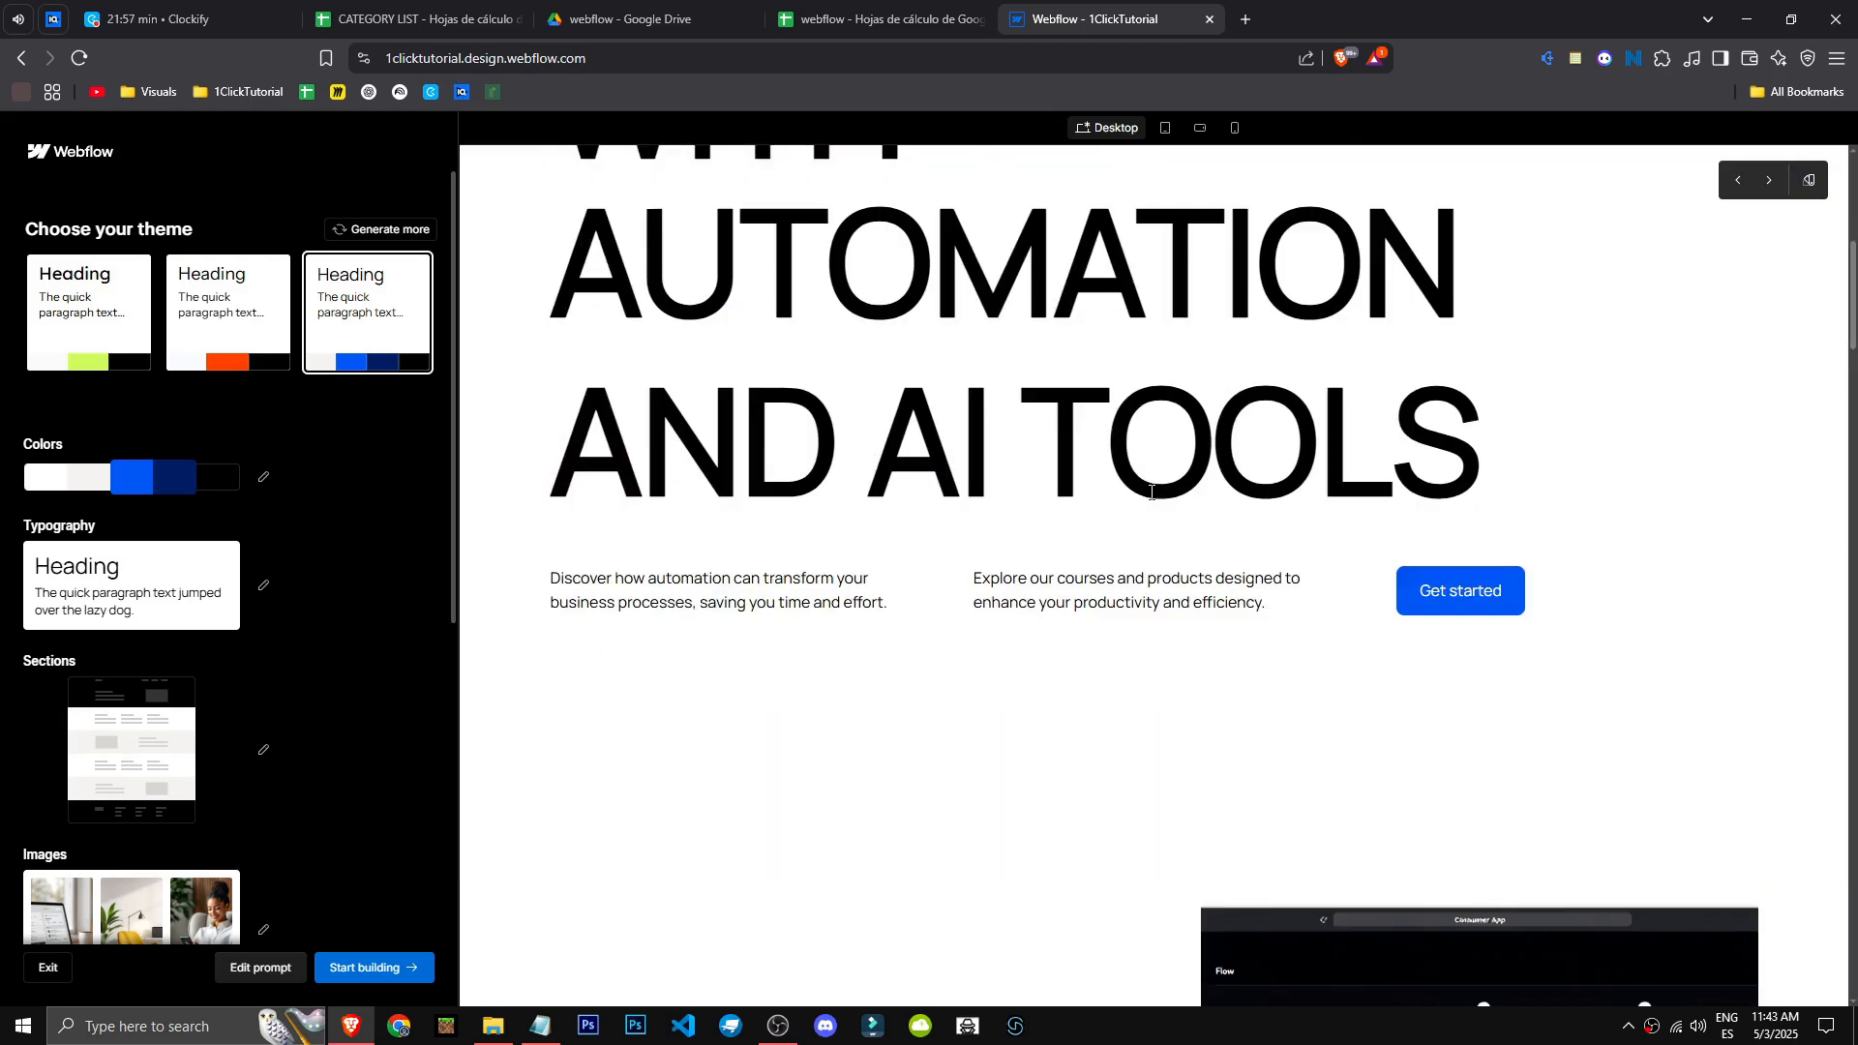
scroll(1621, 412, "down", 20)
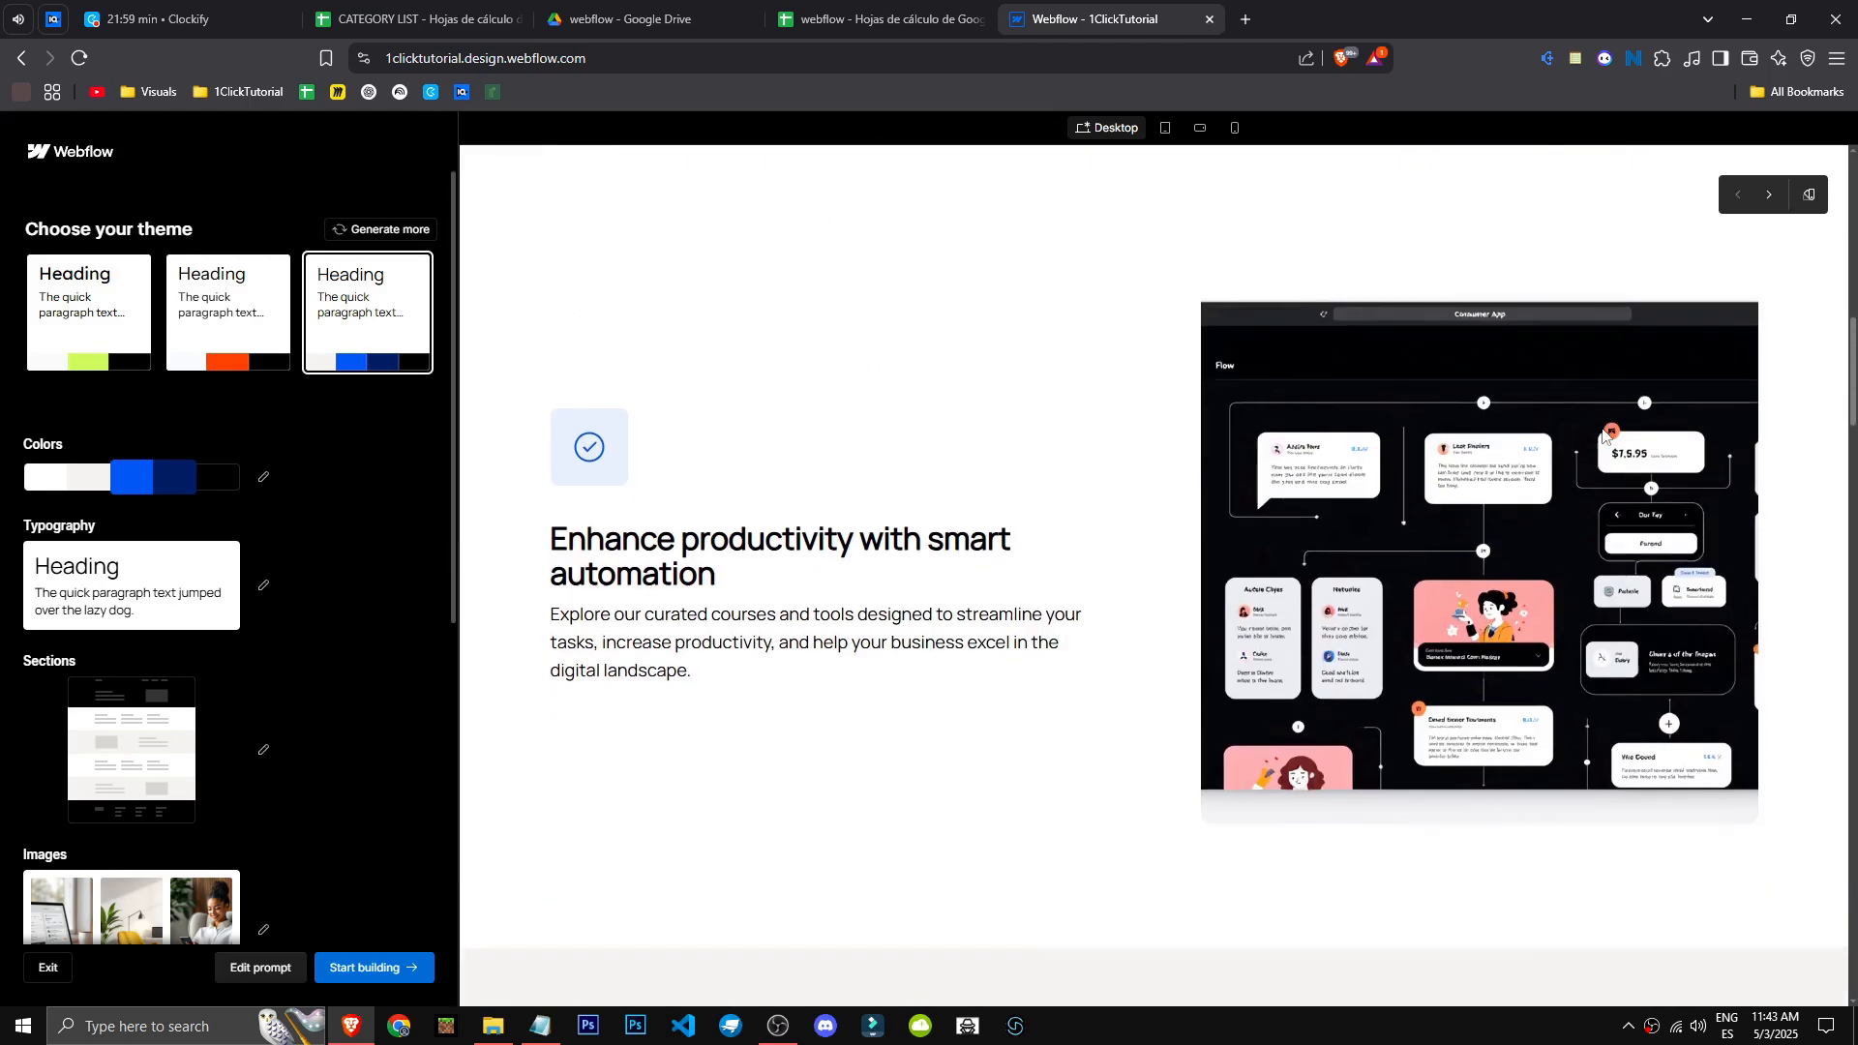
scroll(1501, 606, "up", 12)
scroll(1478, 622, "up", 8)
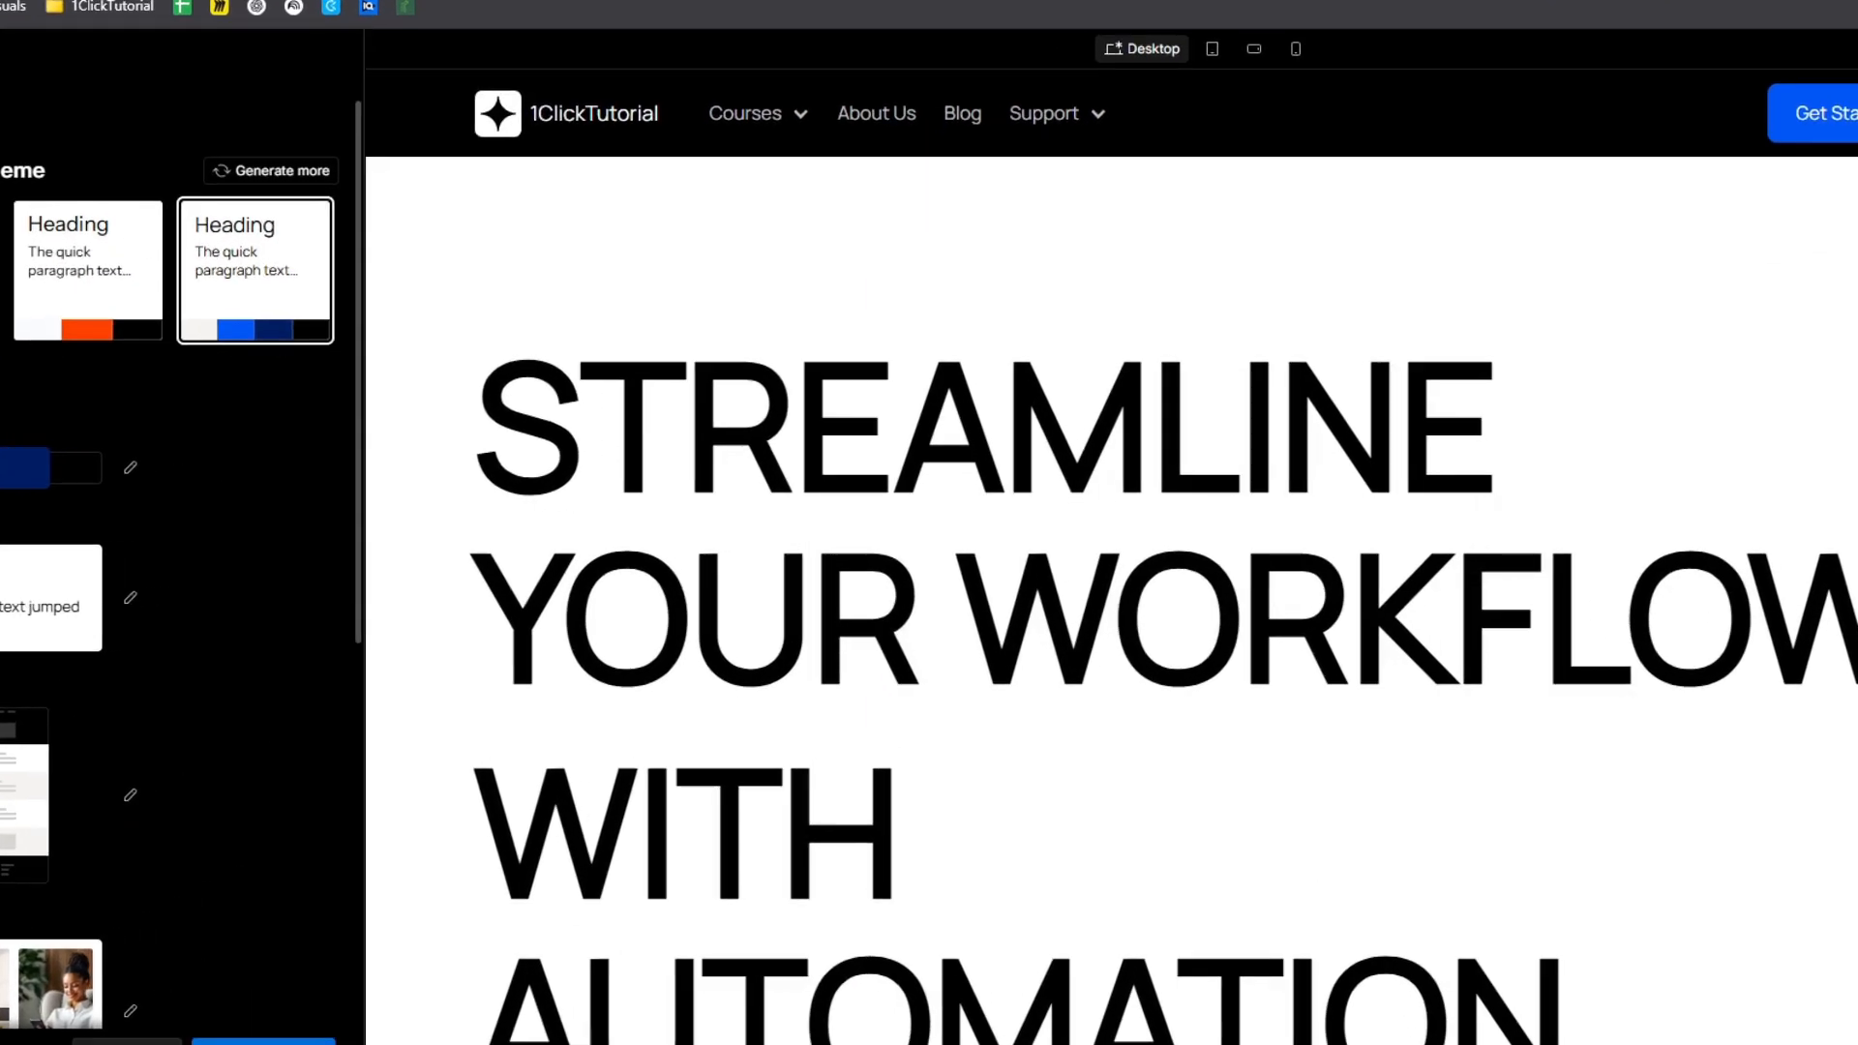
Step: Give the hero section the layout with a row of images and cycle its color scheme to the blue background
left_click(1812, 257)
left_click(1808, 257)
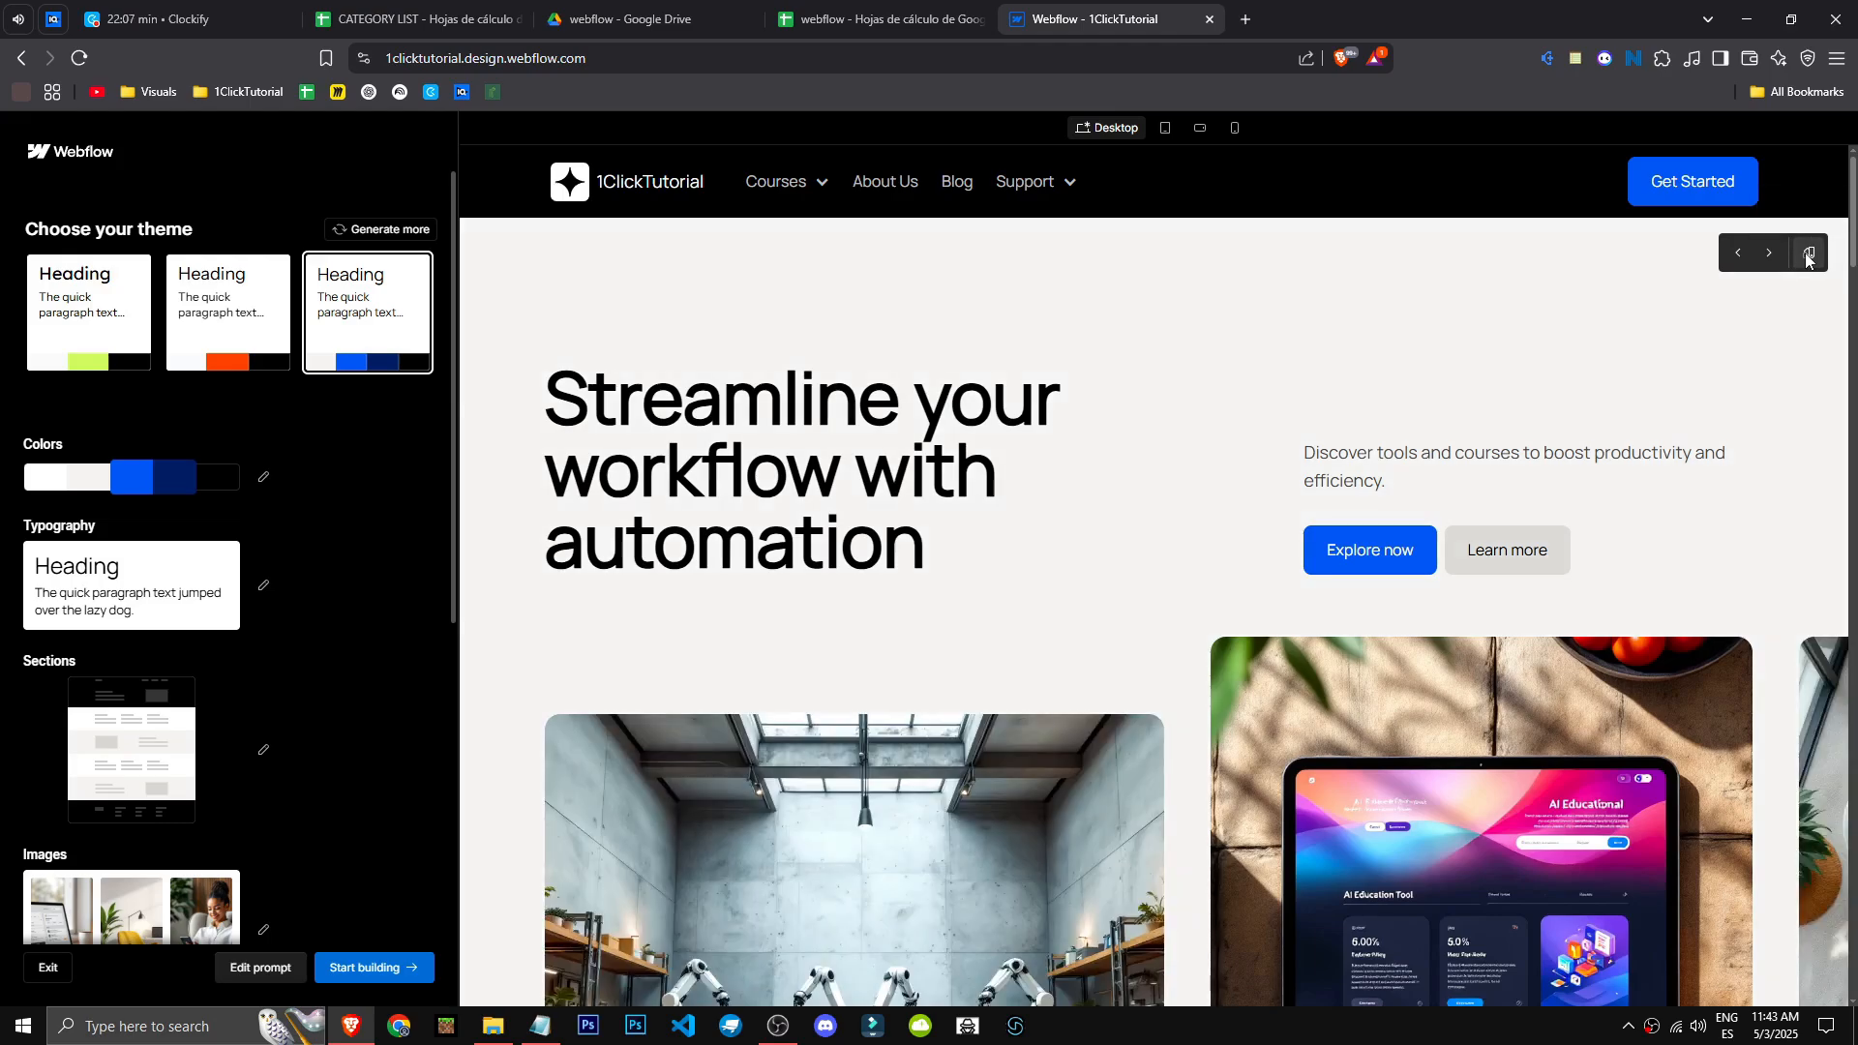
left_click(1809, 257)
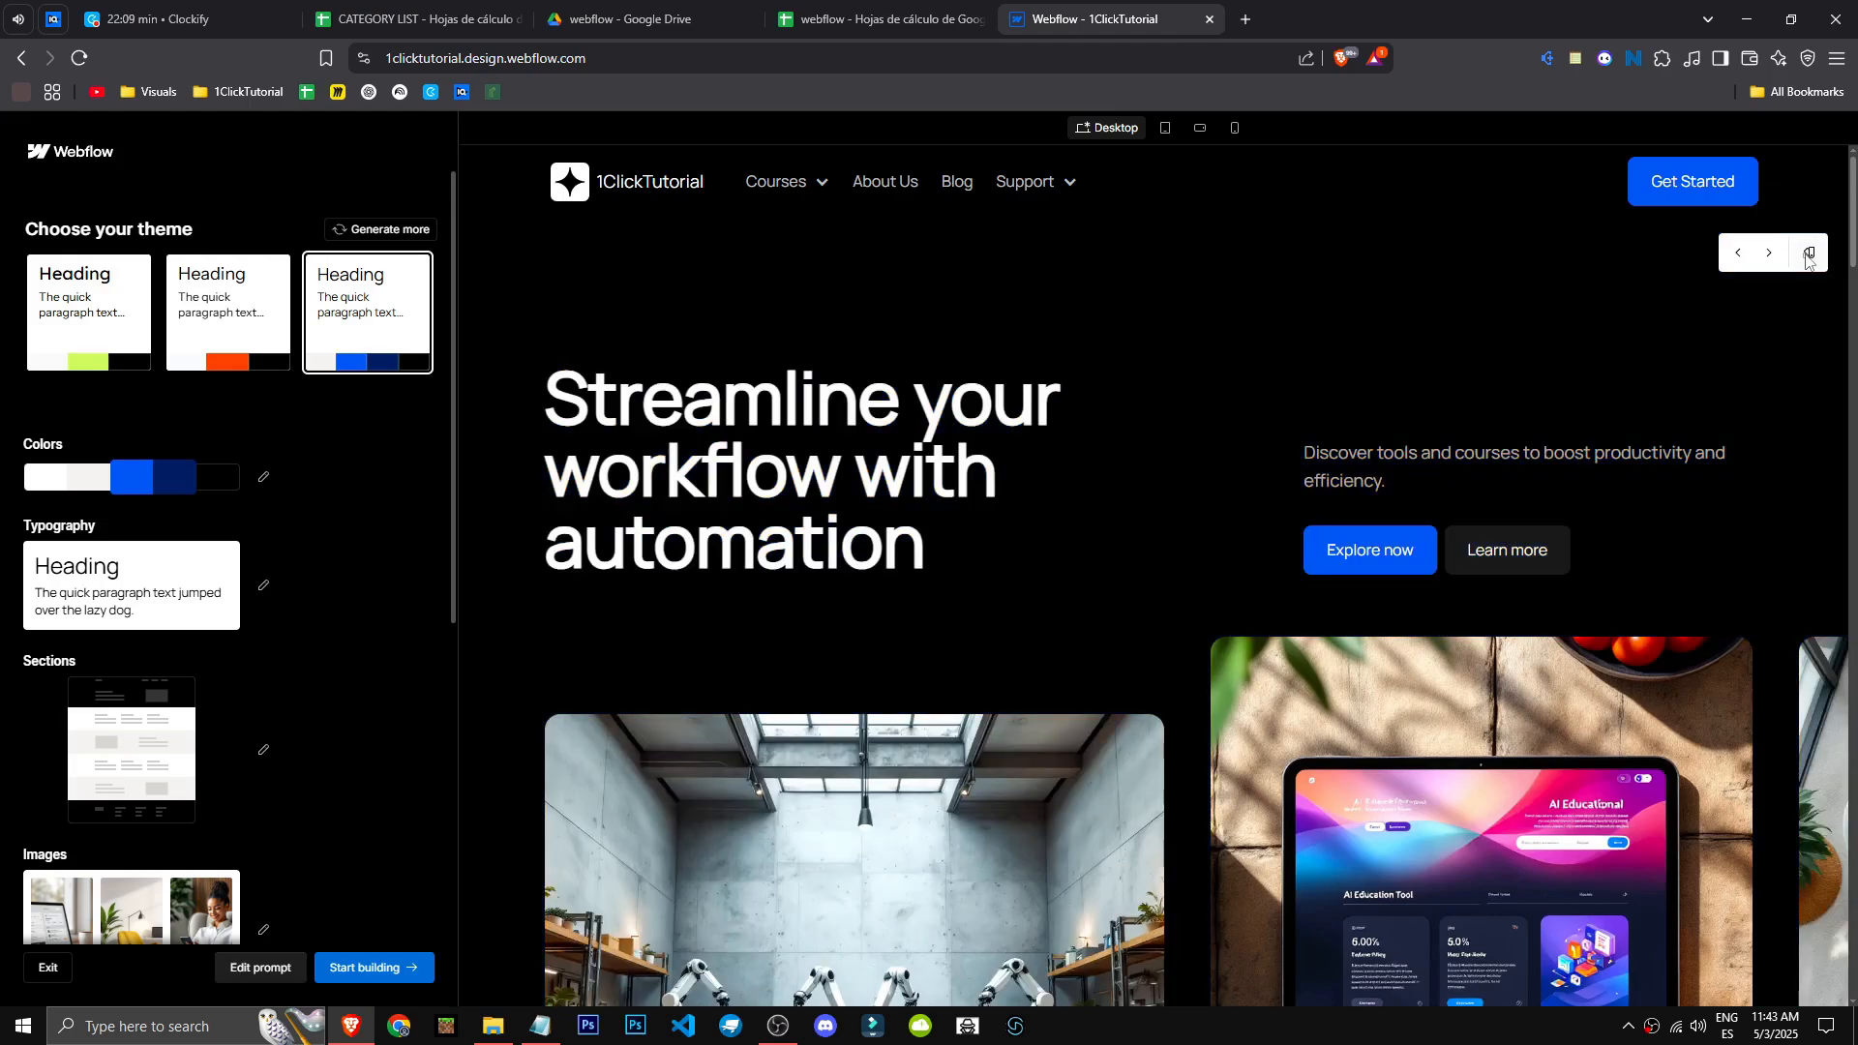
left_click(1808, 256)
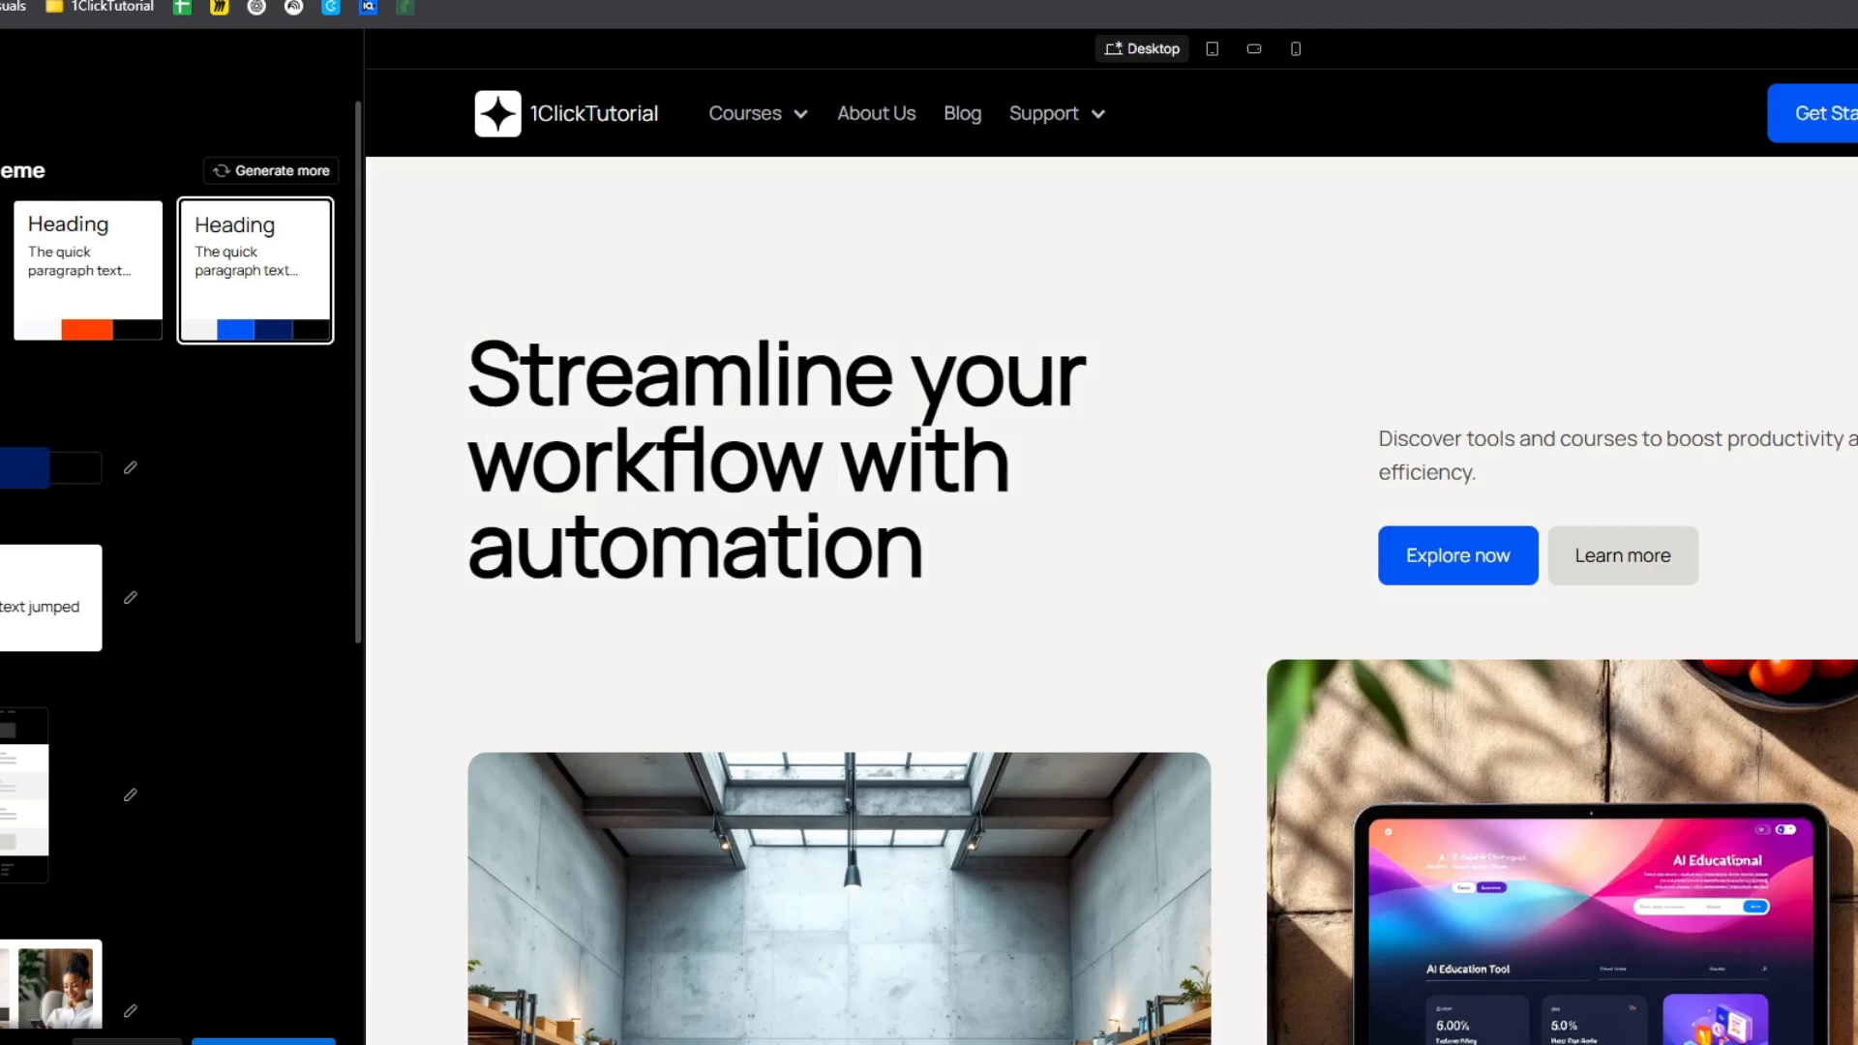
left_click(1809, 257)
scroll(1699, 393, "down", 20)
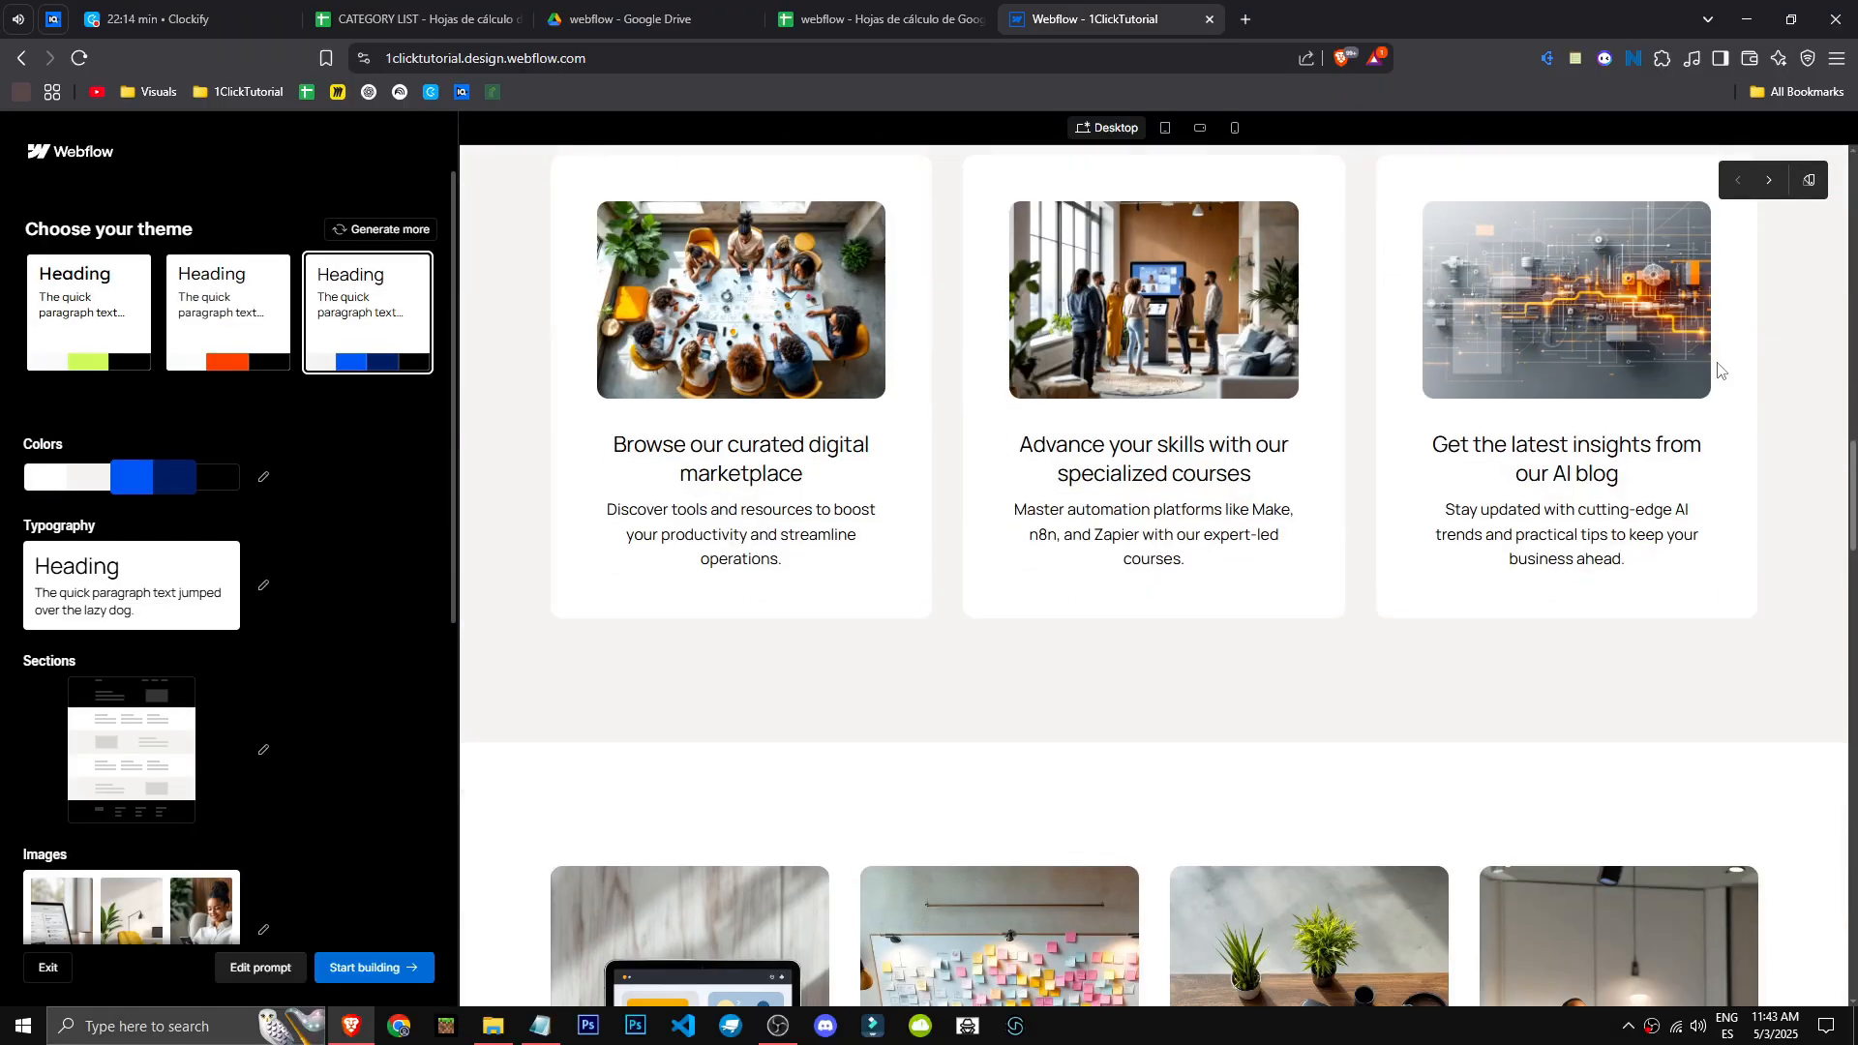
scroll(1718, 371, "up", 20)
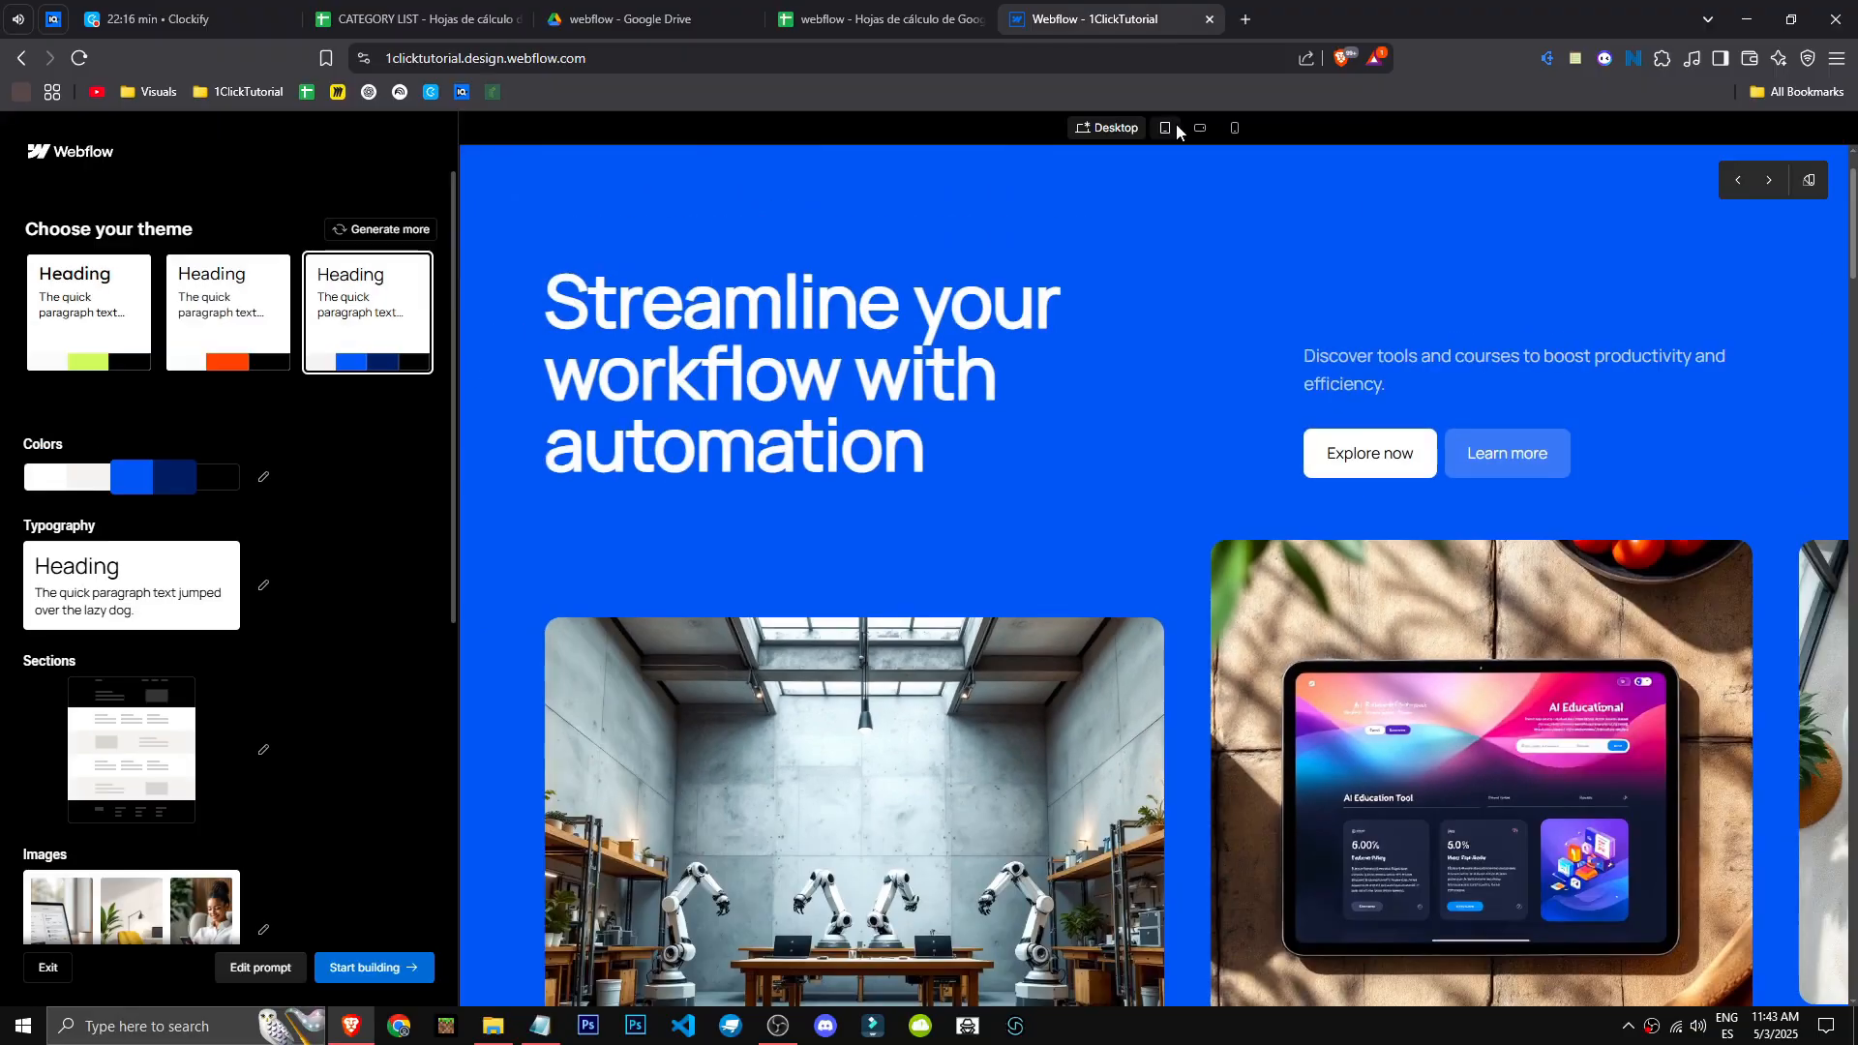
Step: Preview the home page at the Tablet and Mobile landscape sizes and look through its sections
left_click(1166, 129)
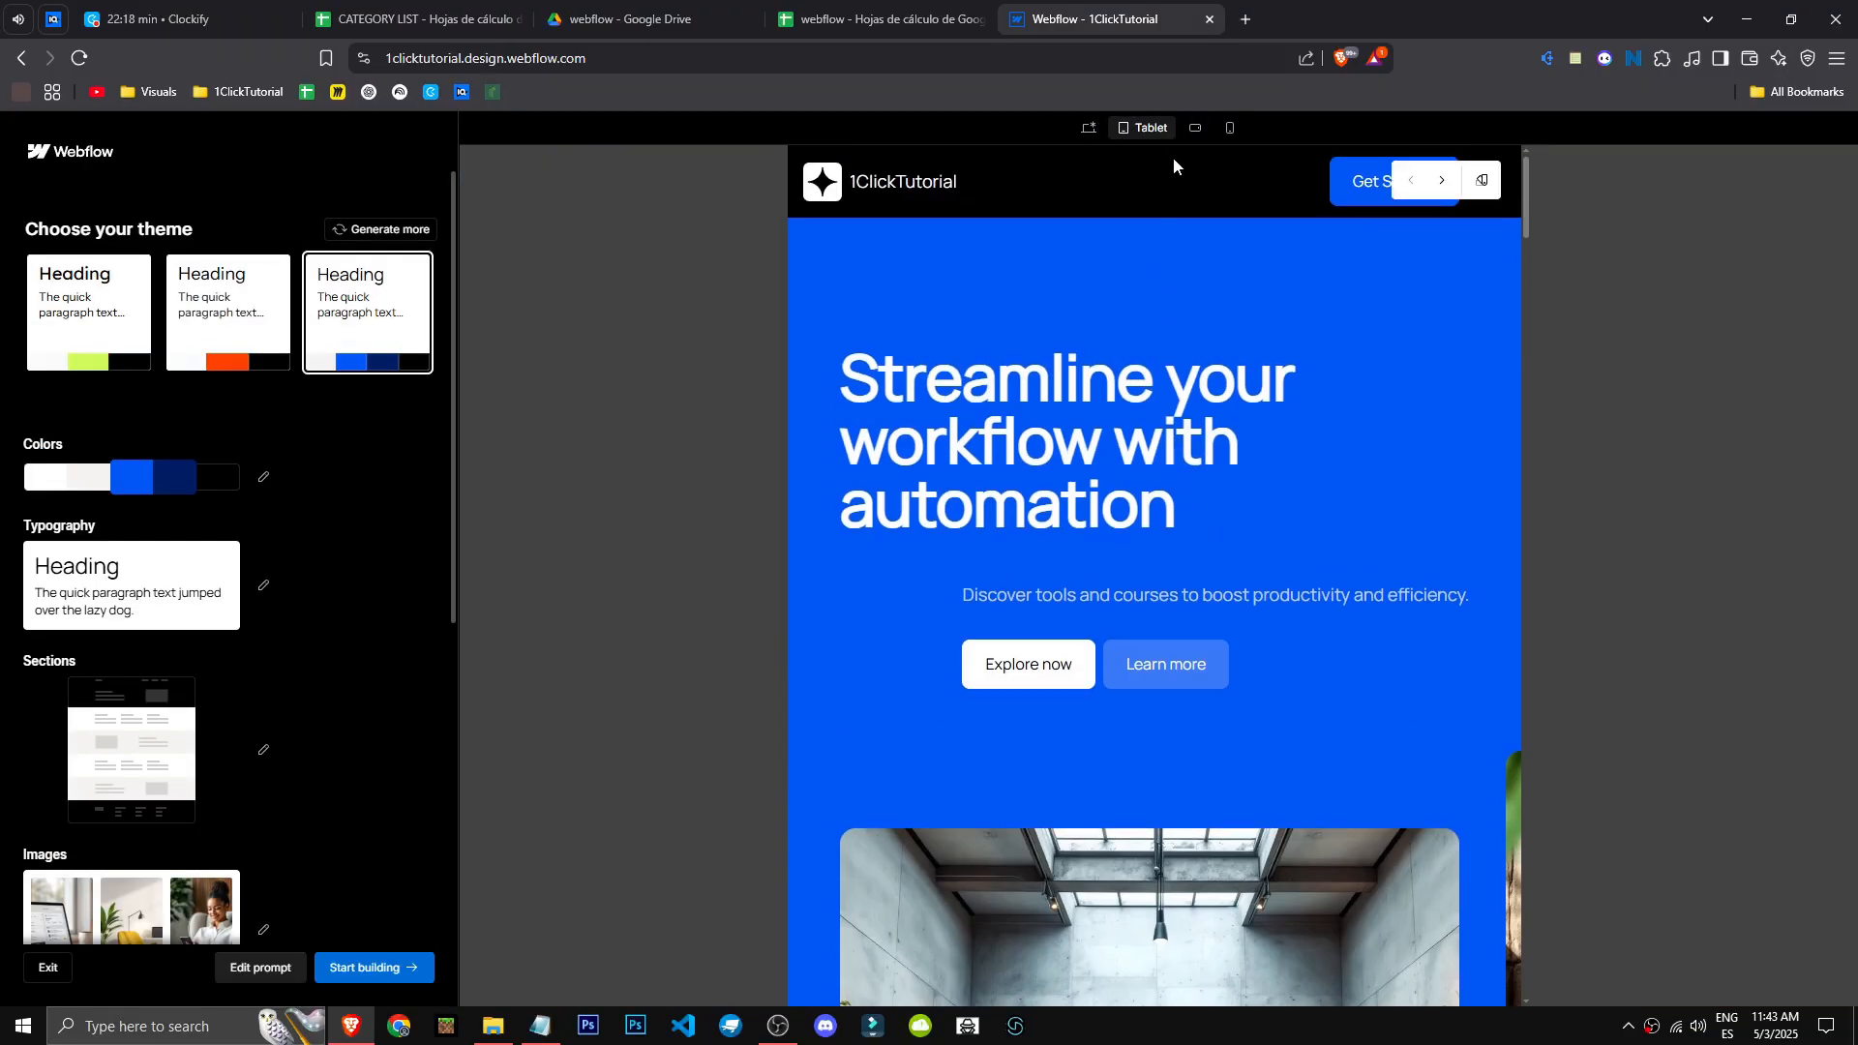
left_click(1197, 129)
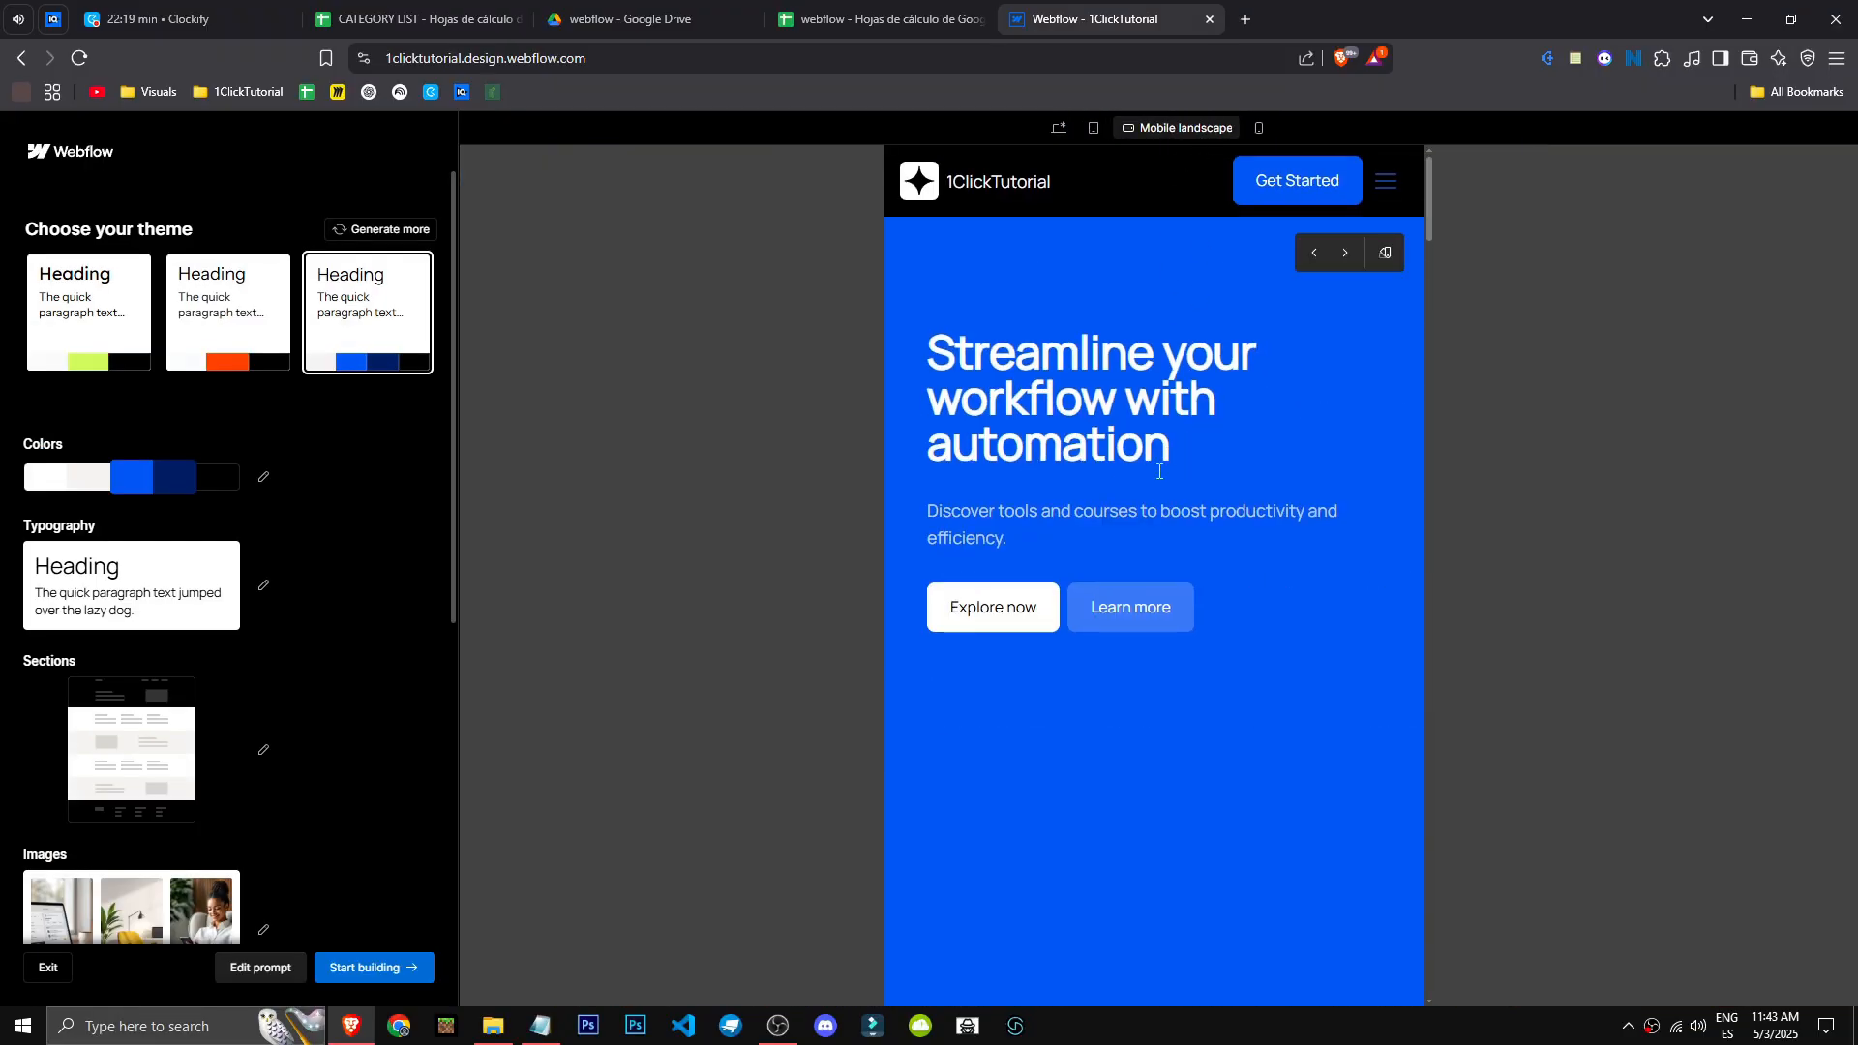
scroll(1160, 472, "down", 20)
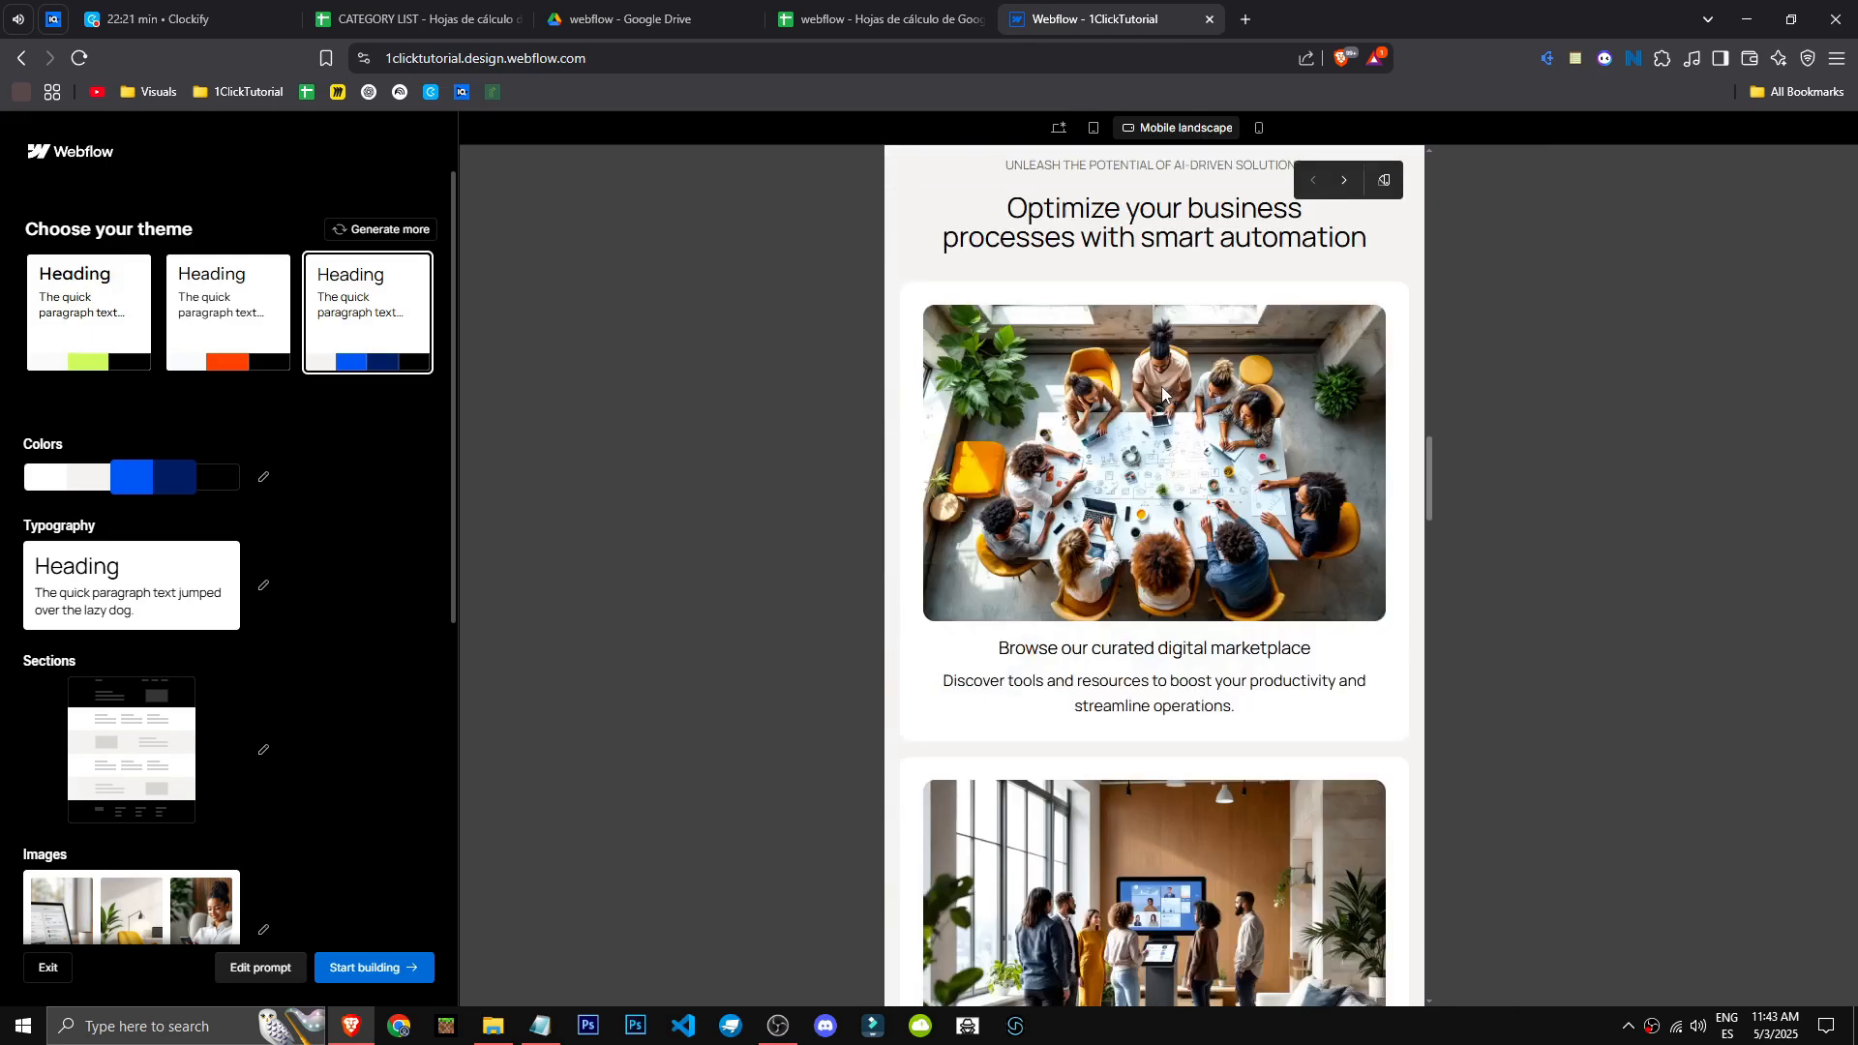
scroll(1162, 392, "down", 10)
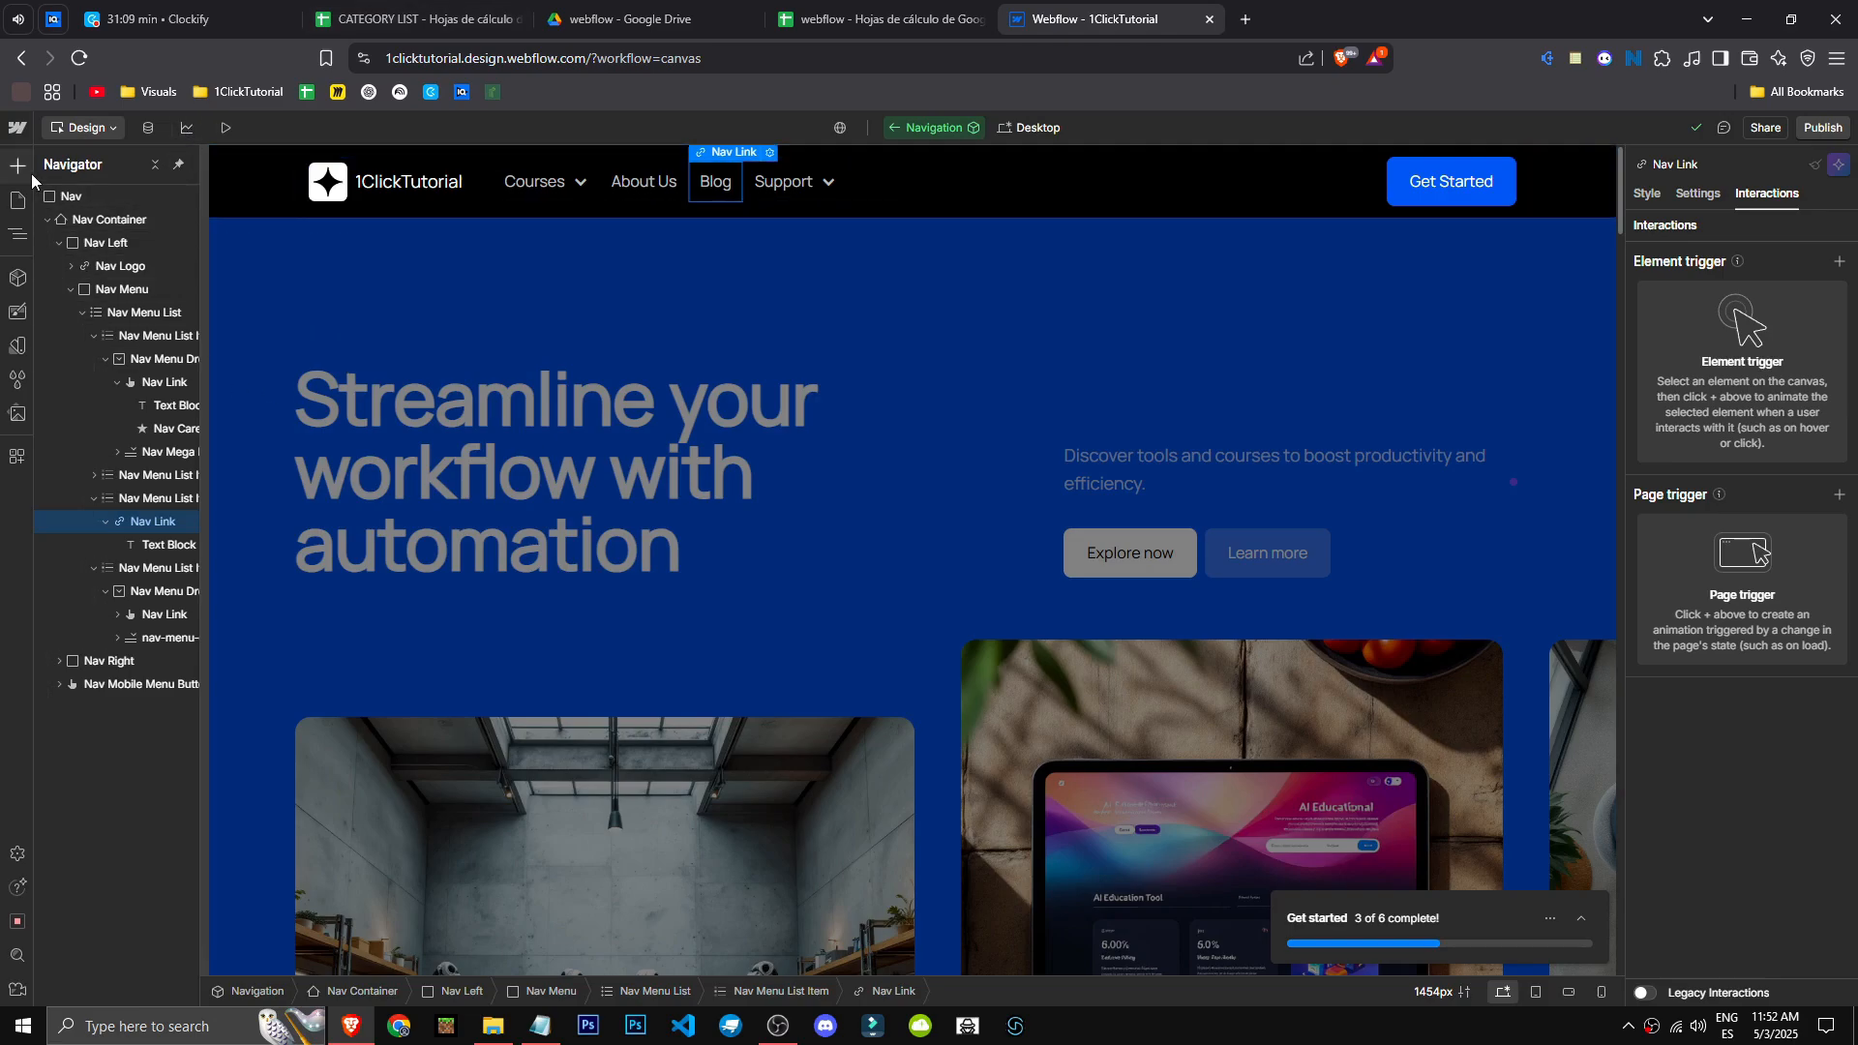
Step: Look over the site's pages and CMS collections in the designer and bring up the Insights workspace
left_click(18, 201)
left_click(17, 201)
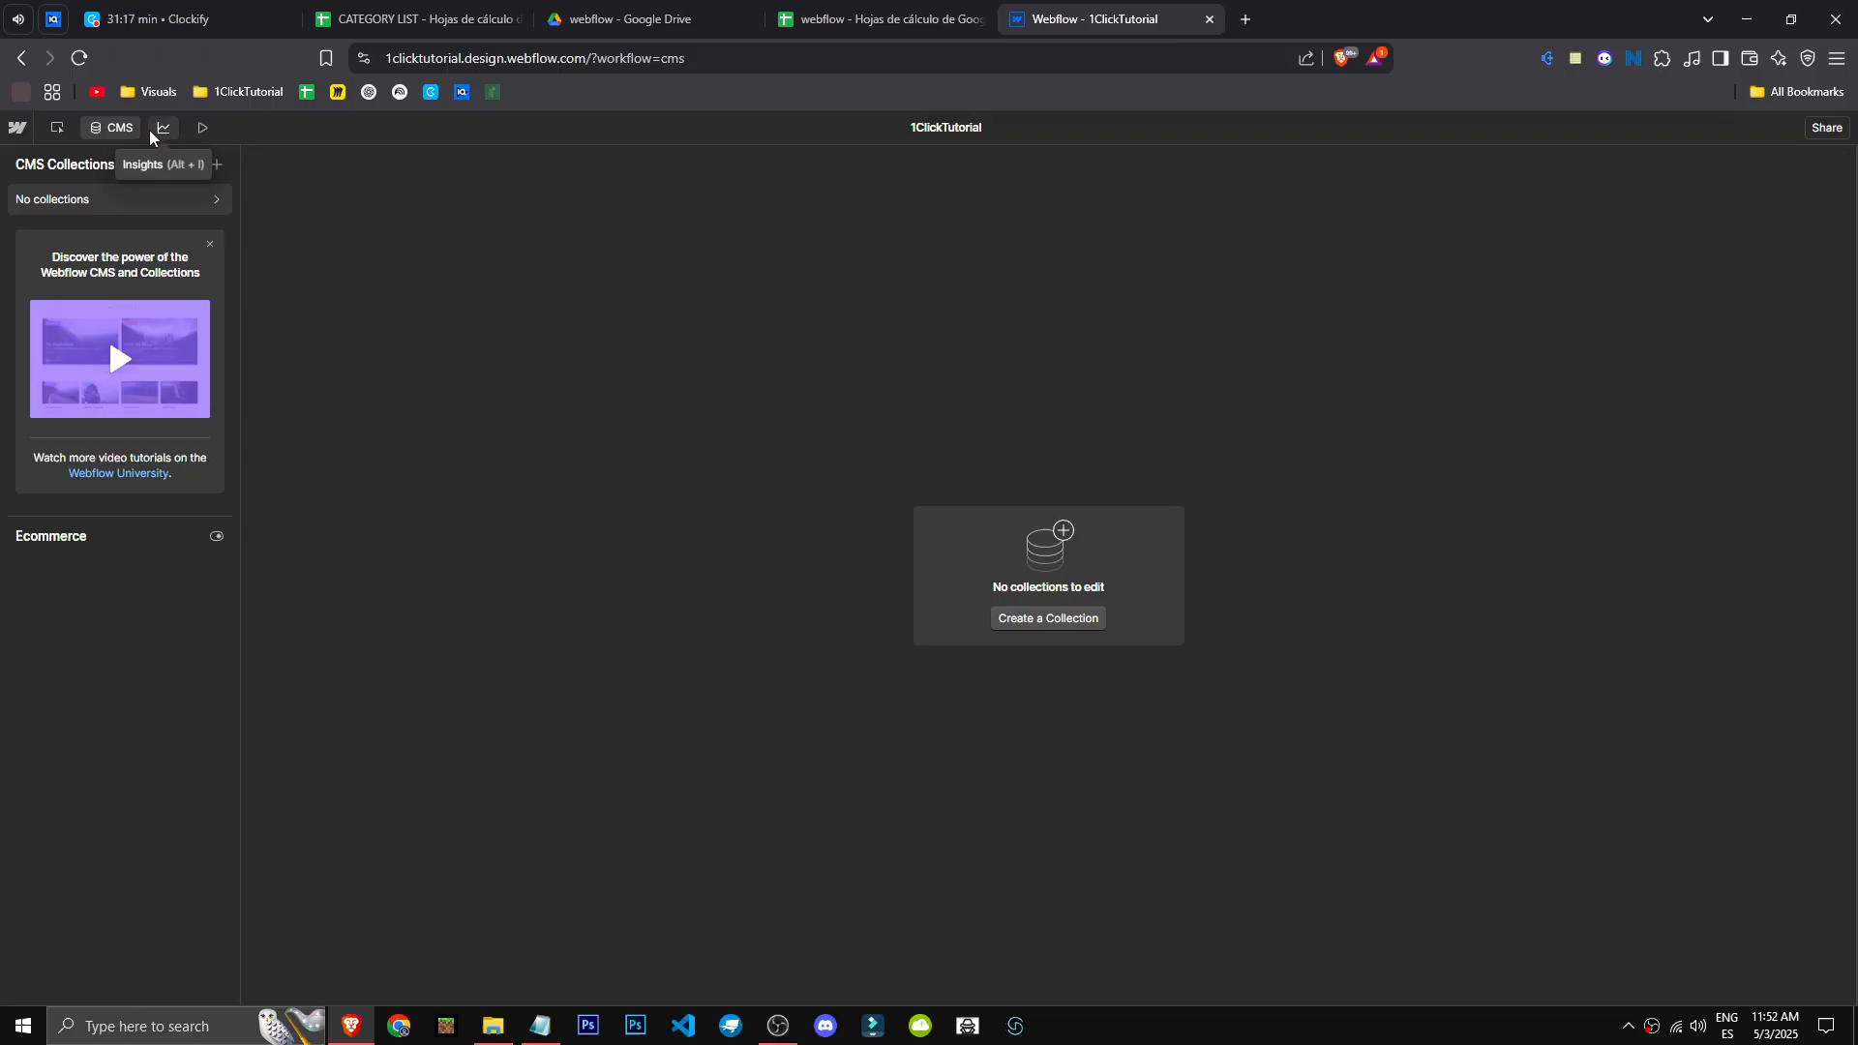
left_click(155, 130)
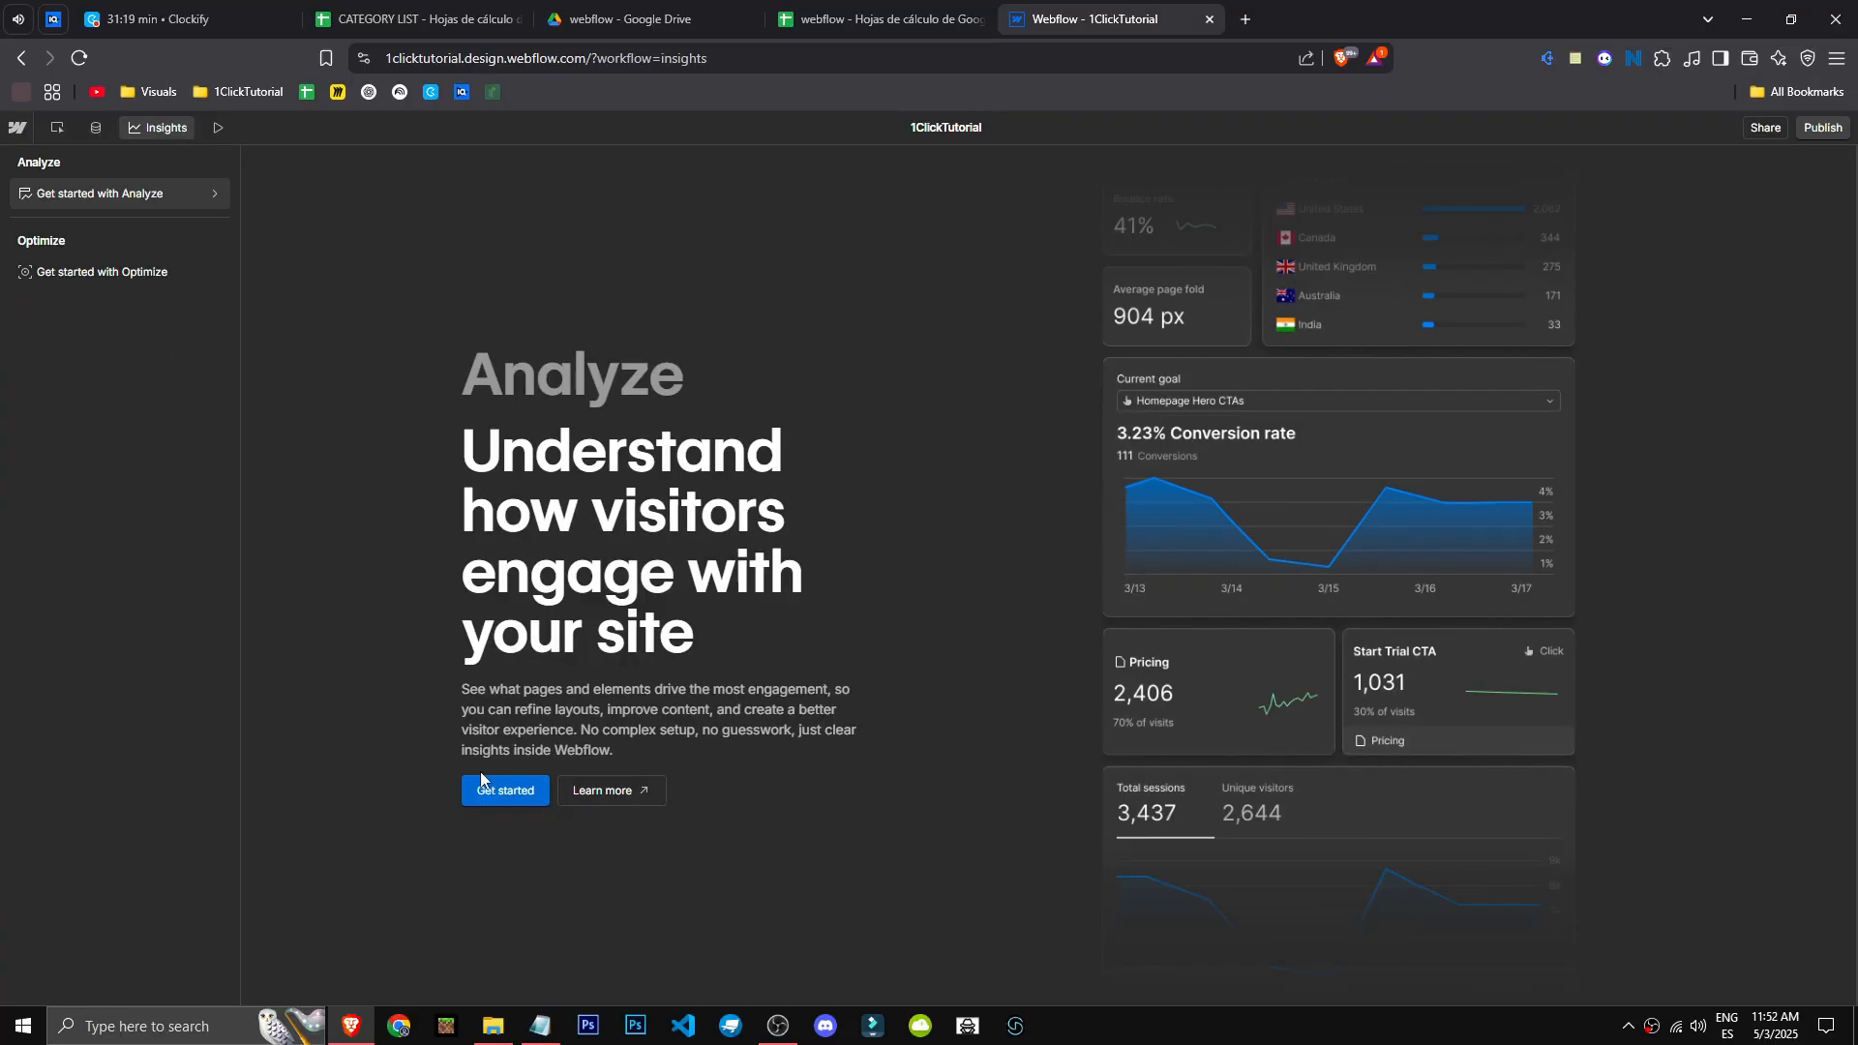
Step: Get started with Analyze, dismiss its pricing dialog and review the add-ons offered on the Site plans page
left_click(485, 788)
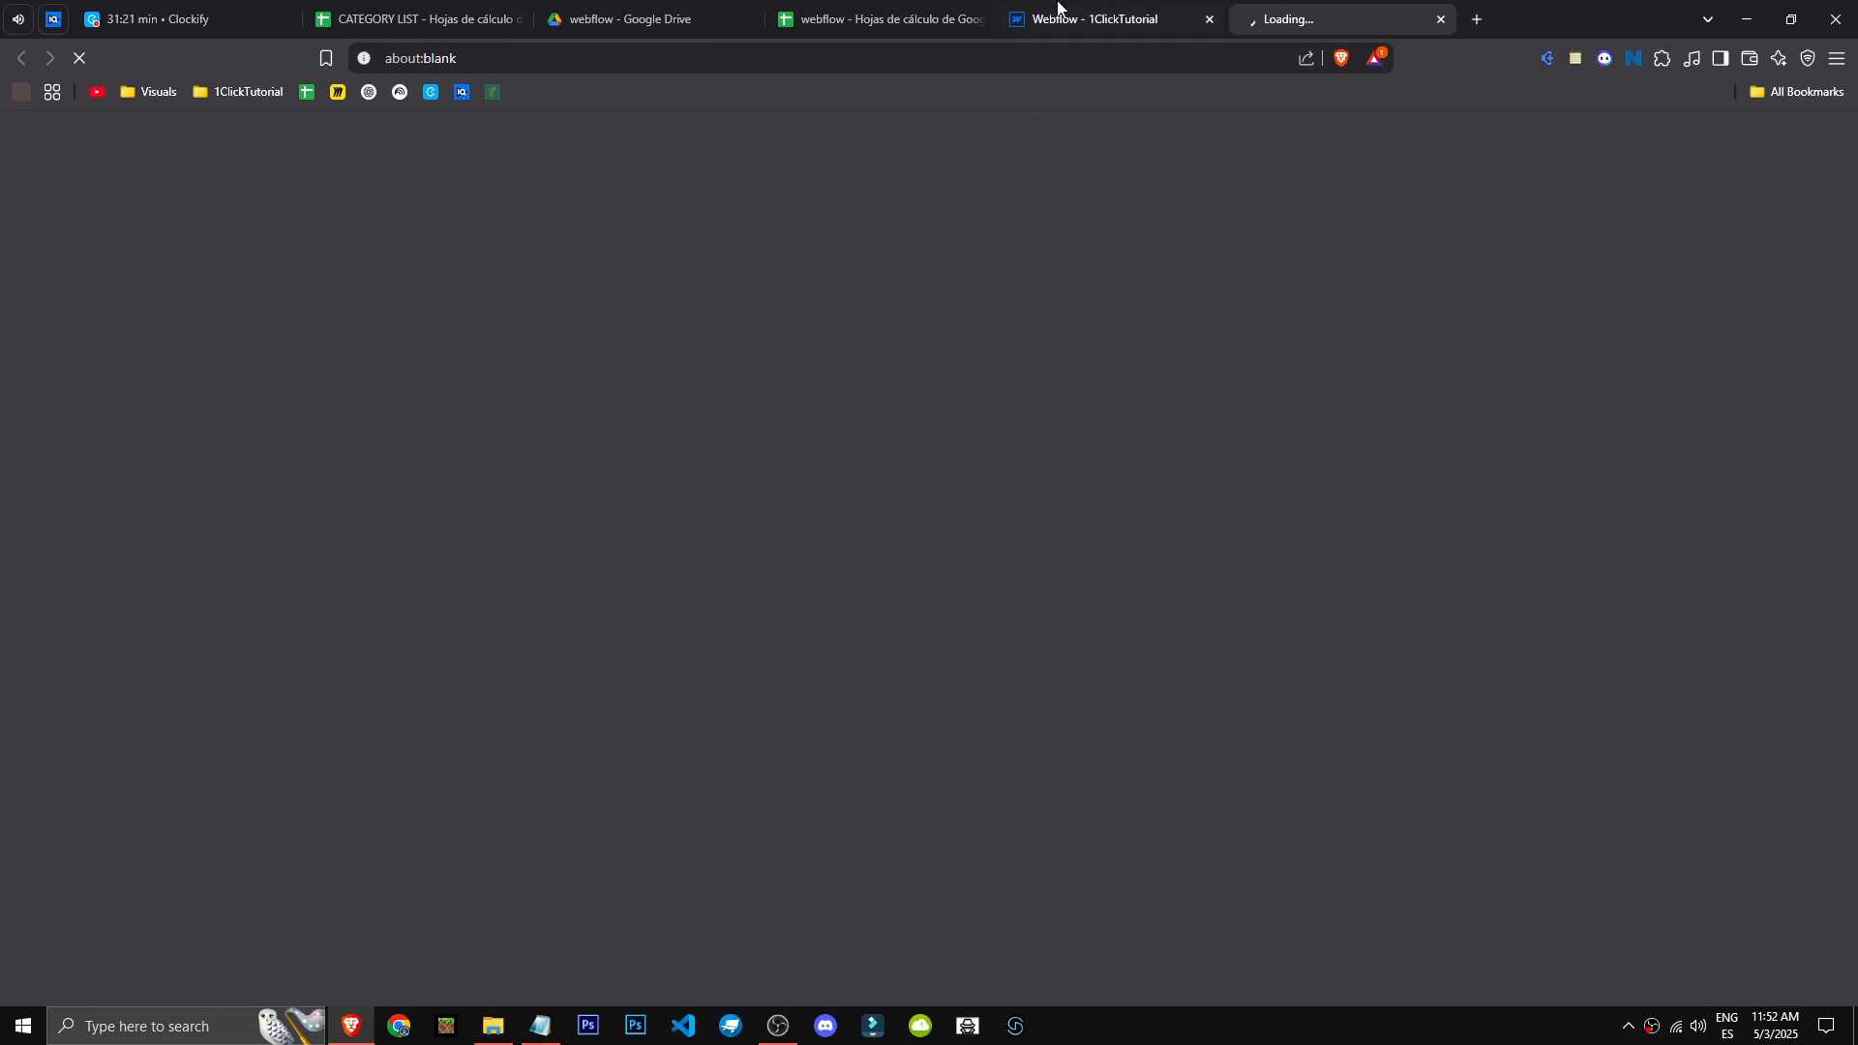
left_click(1099, 4)
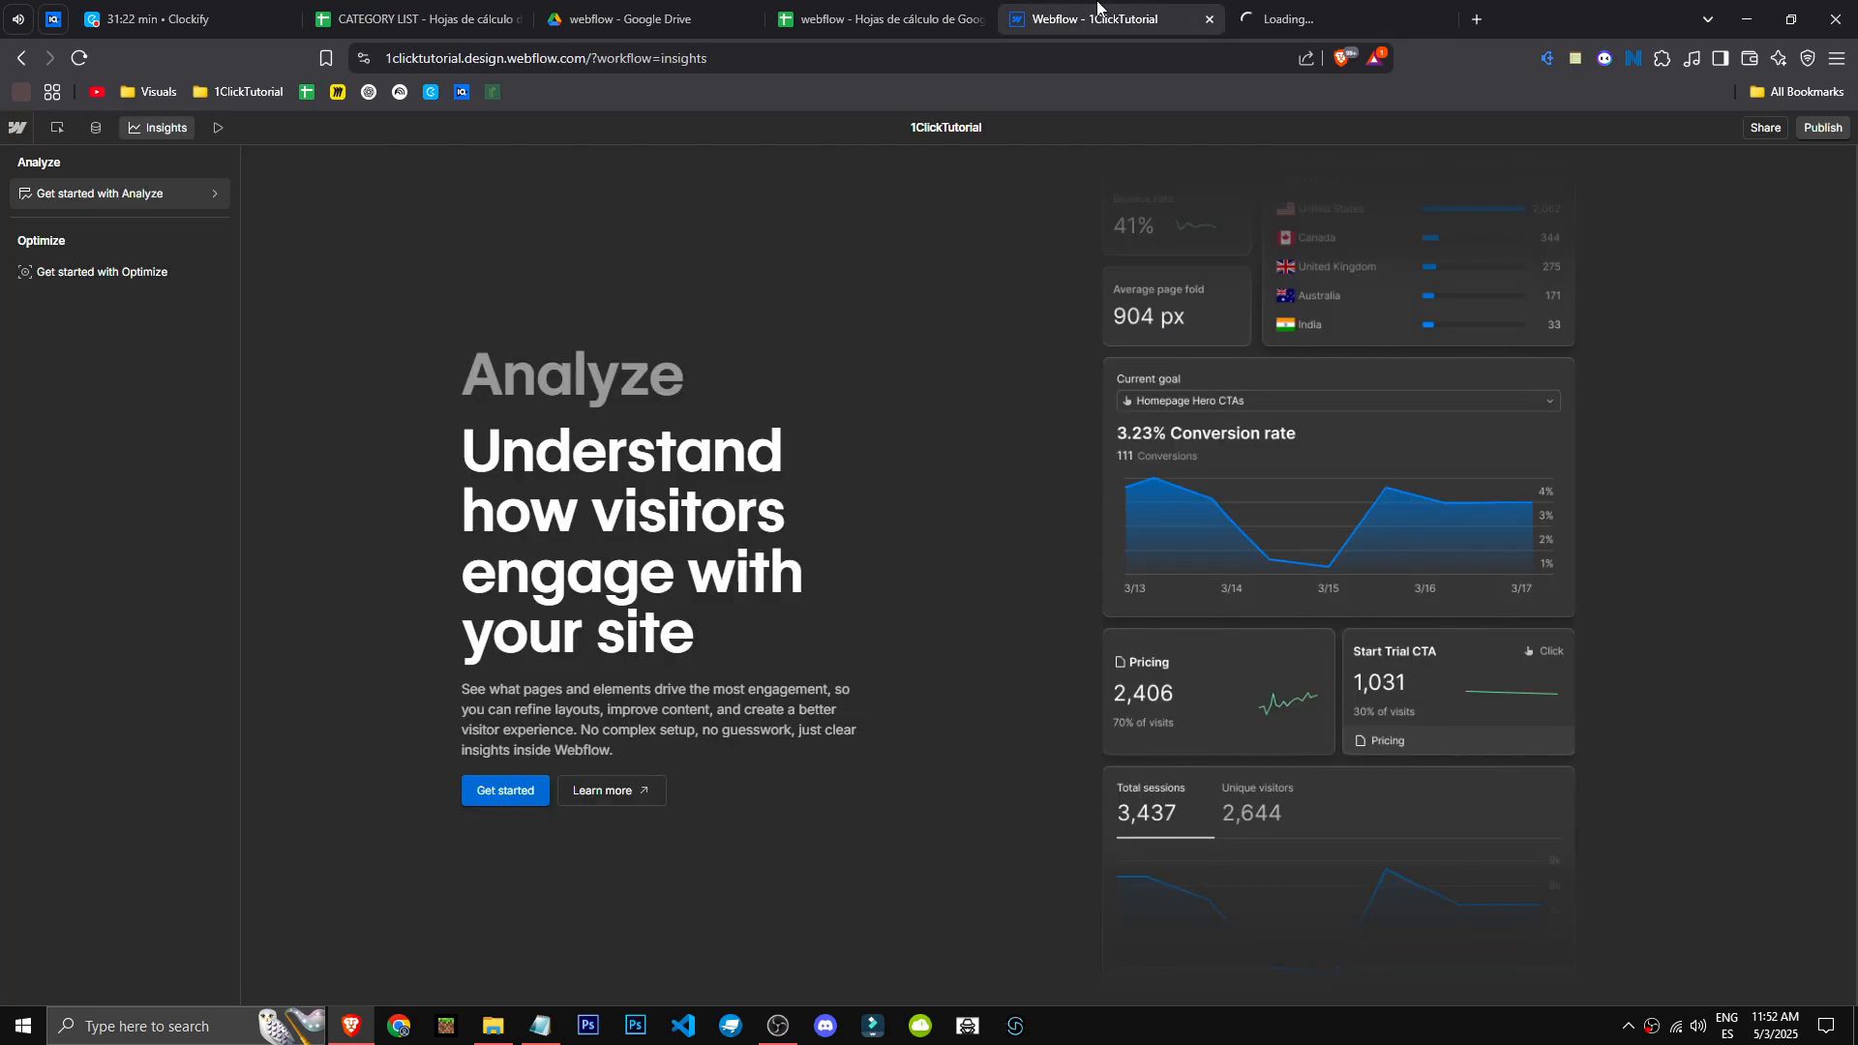
left_click(130, 276)
left_click(1344, 21)
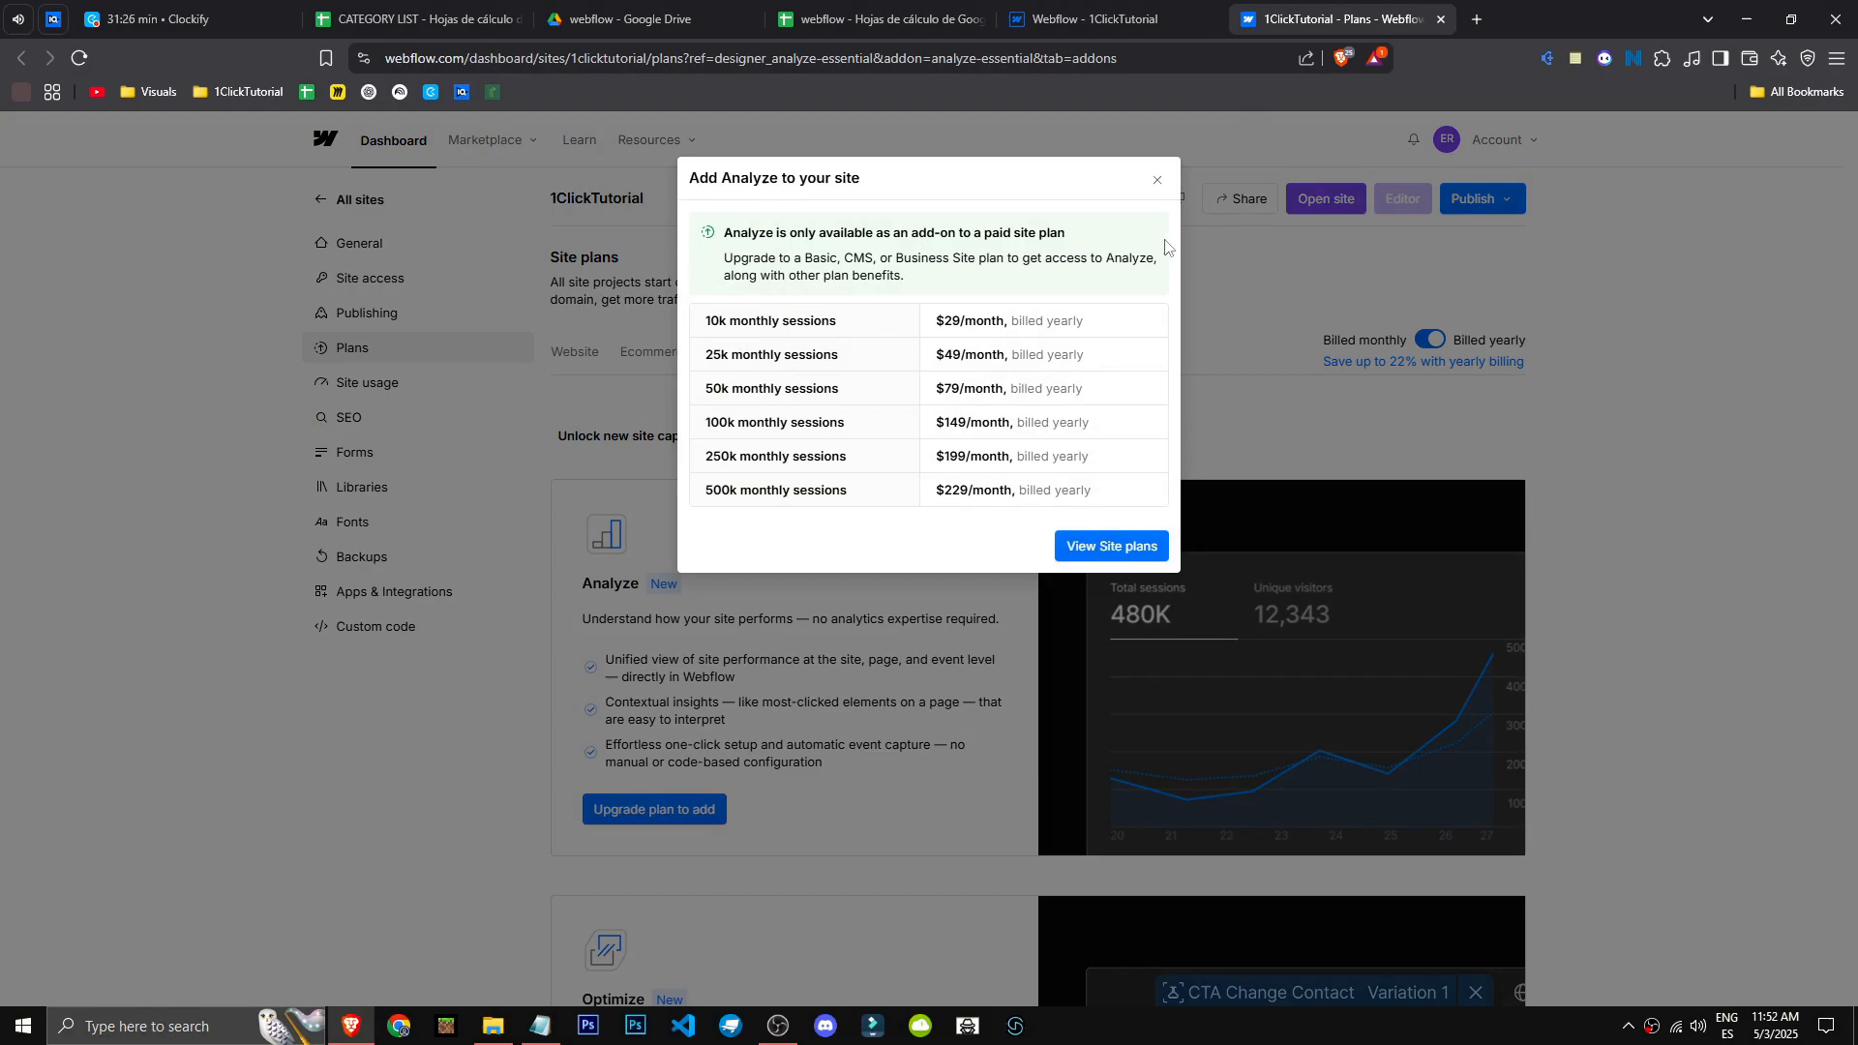
left_click(1153, 184)
scroll(728, 747, "down", 10)
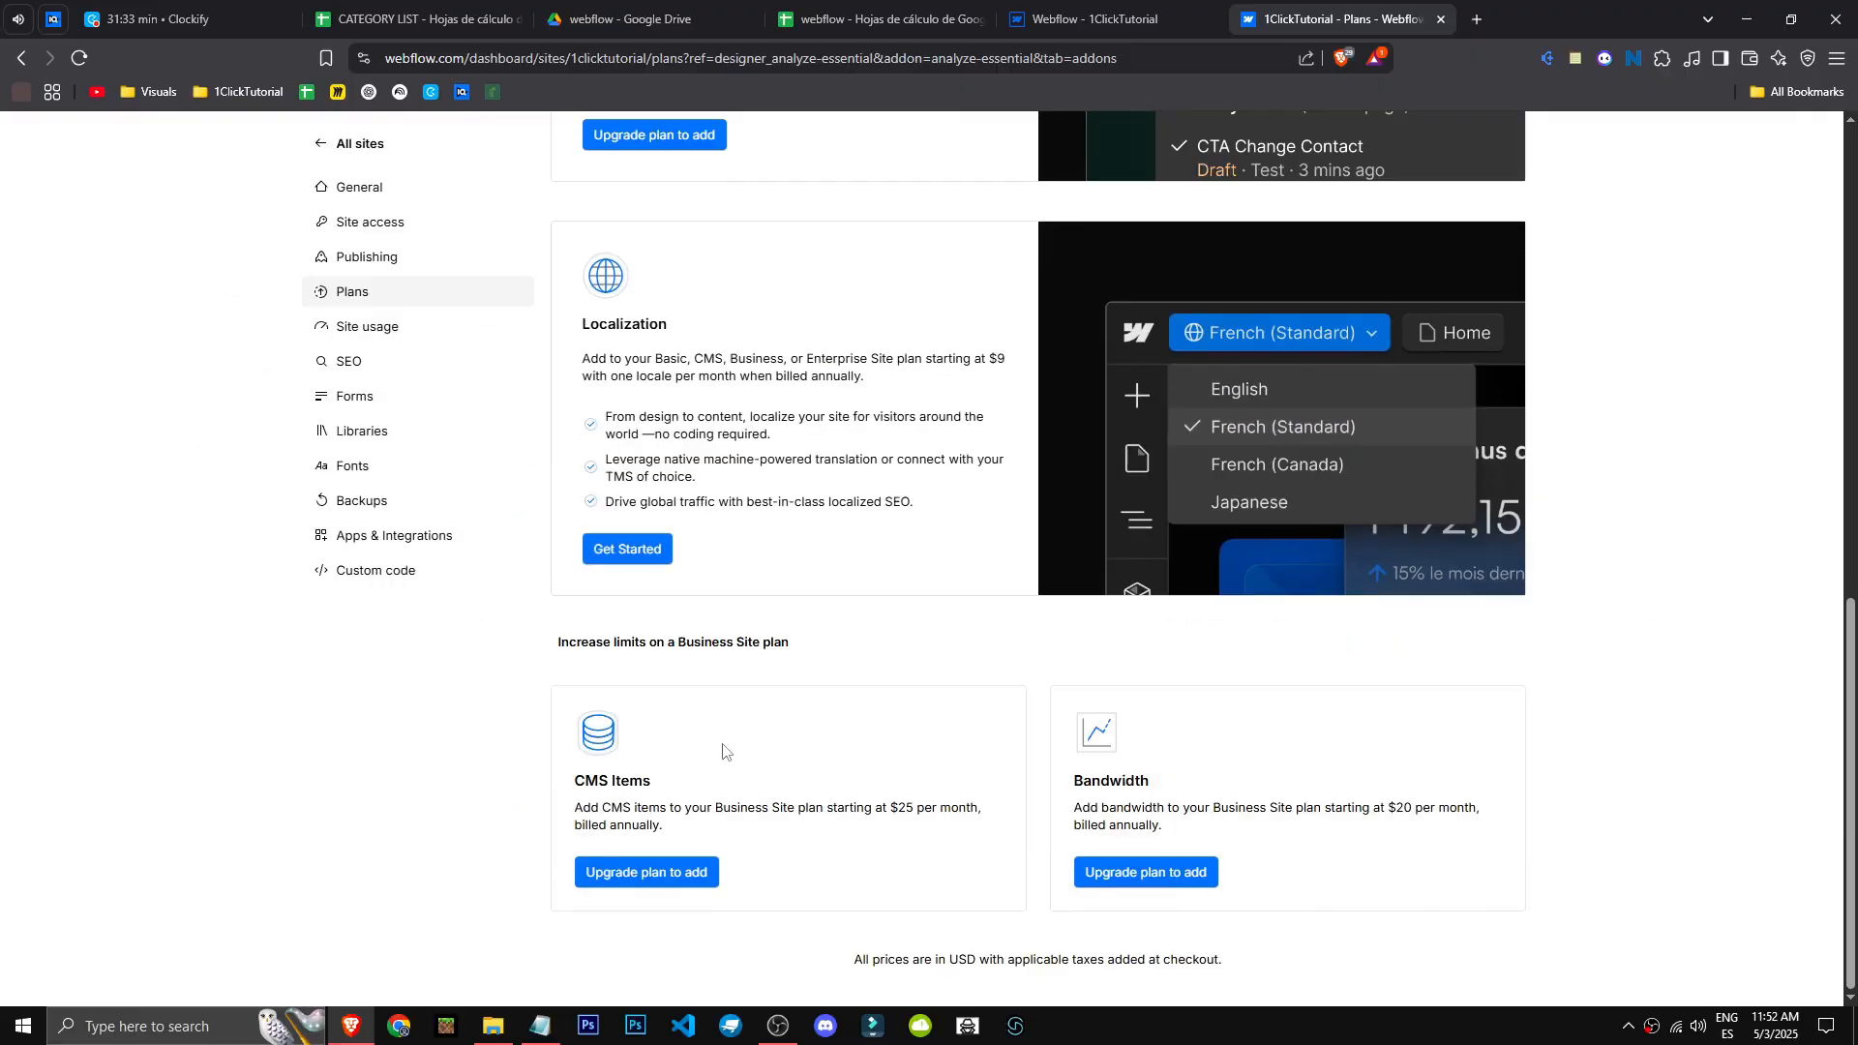
scroll(689, 790, "up", 10)
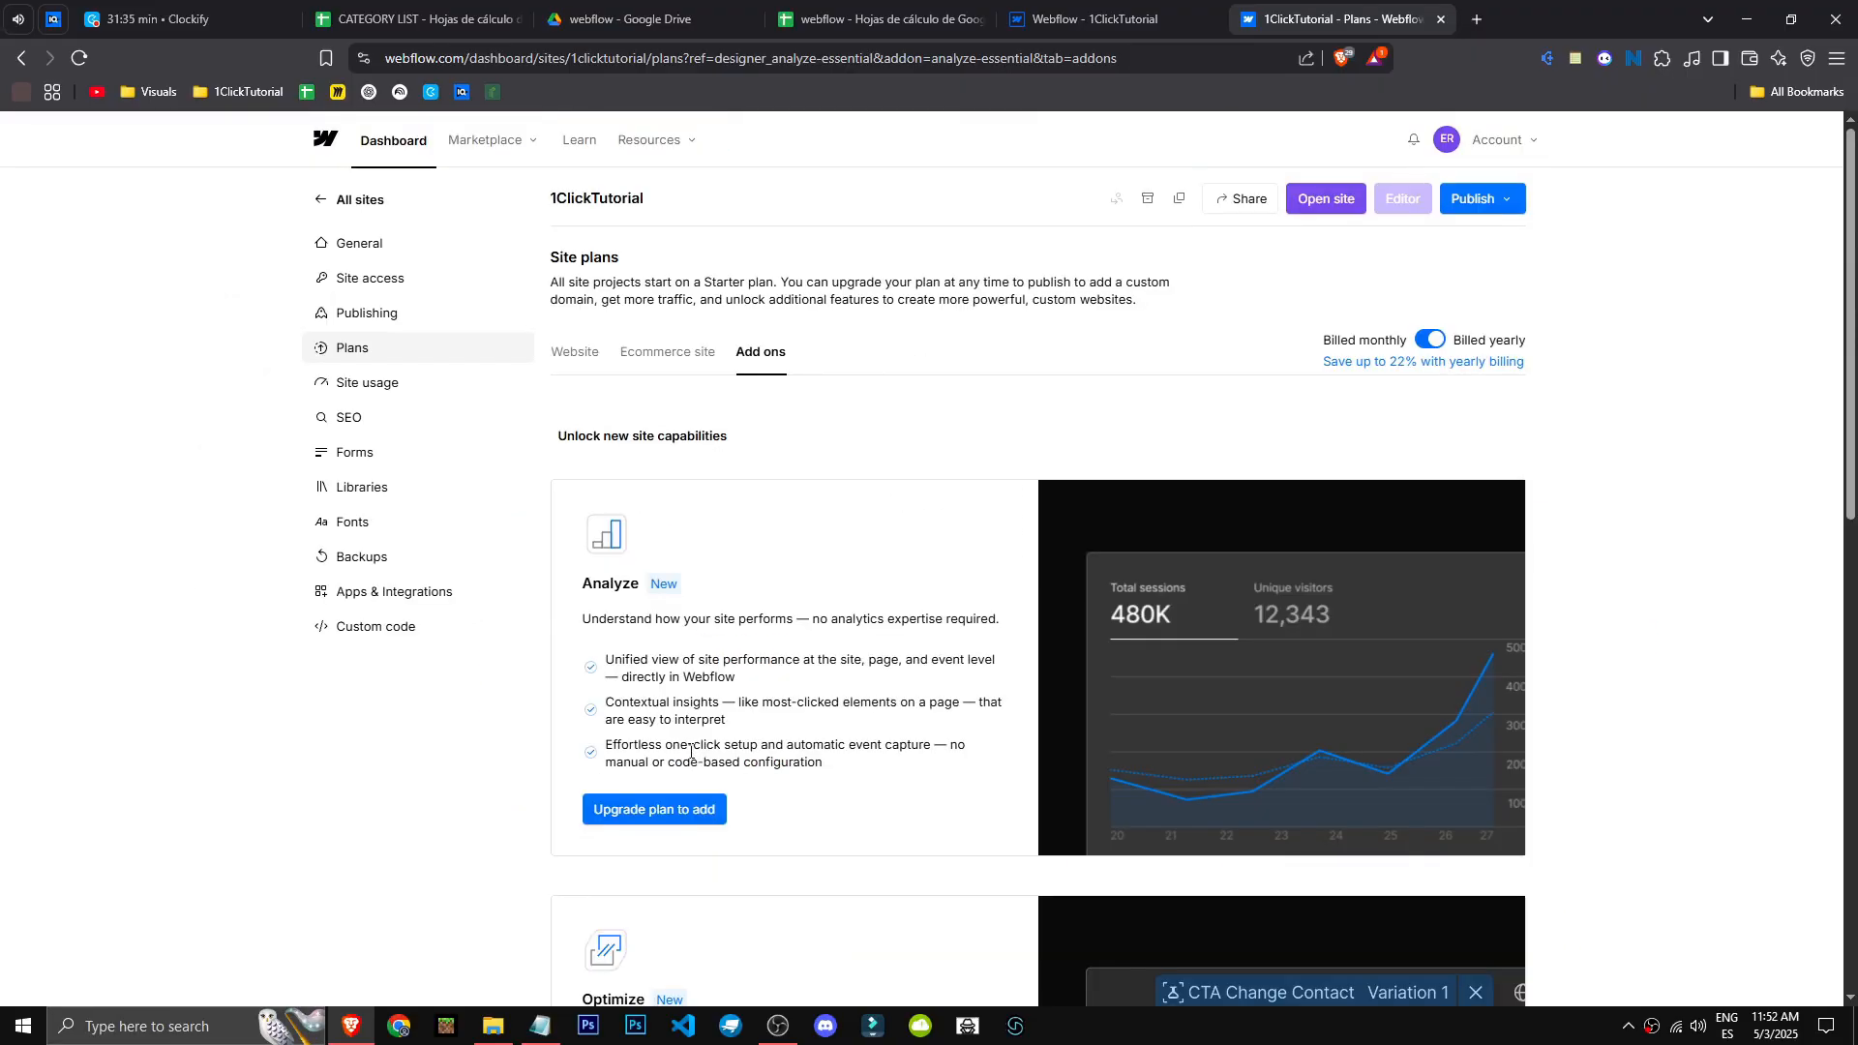